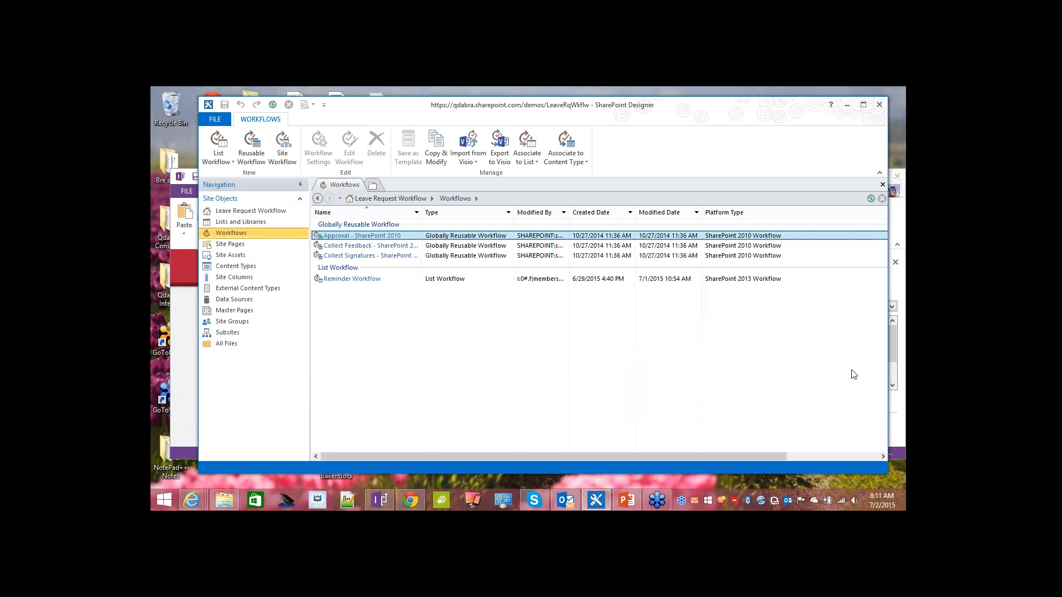
# - Check the Leave Requests library in Internet Explorer, and open that library's settings page in SharePoint Designer to review it
pyautogui.click(191, 500)
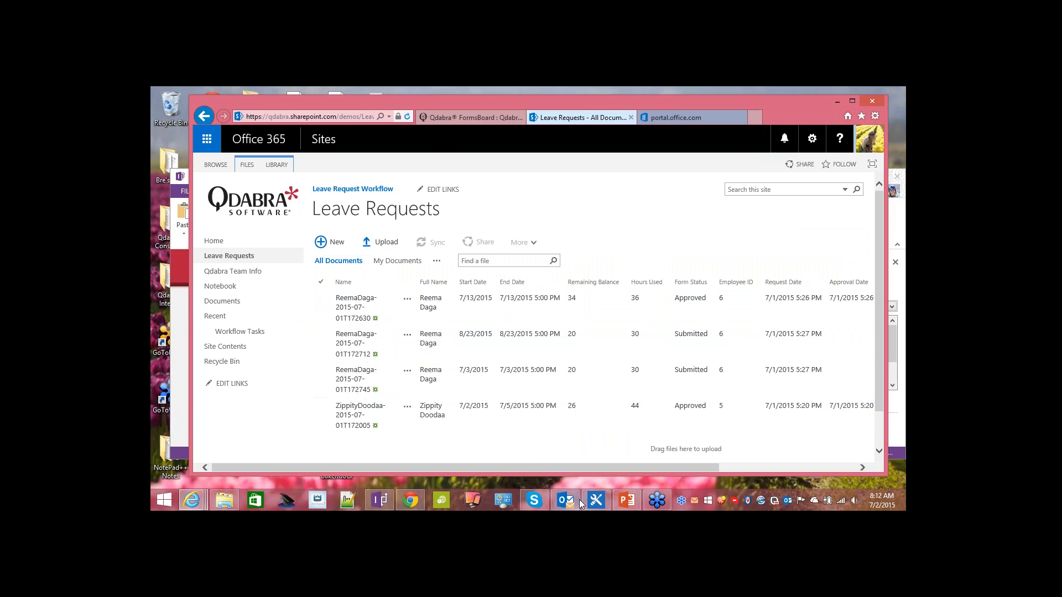
pyautogui.click(596, 500)
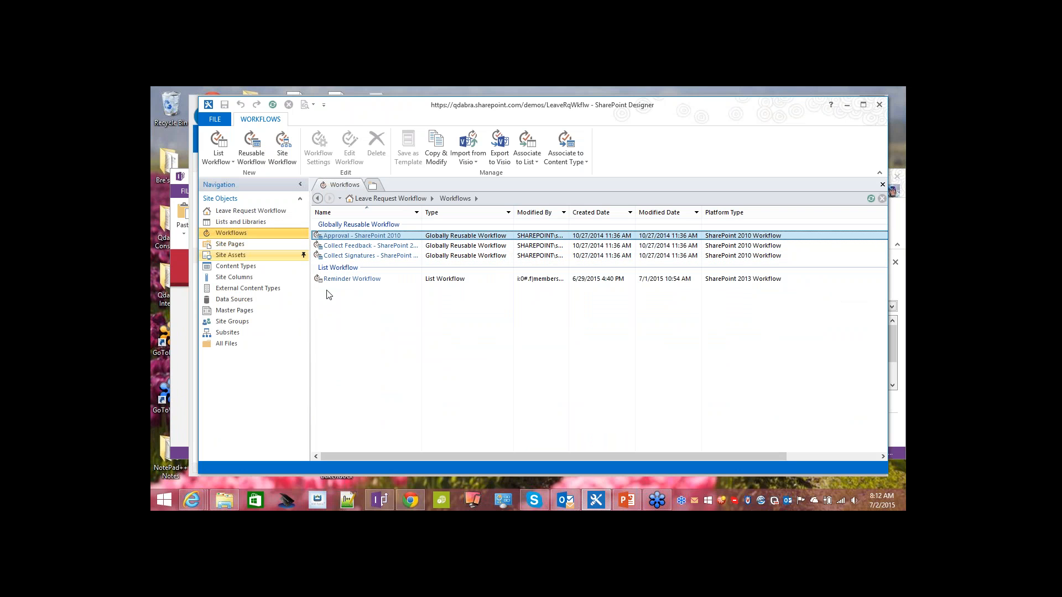
pyautogui.click(246, 223)
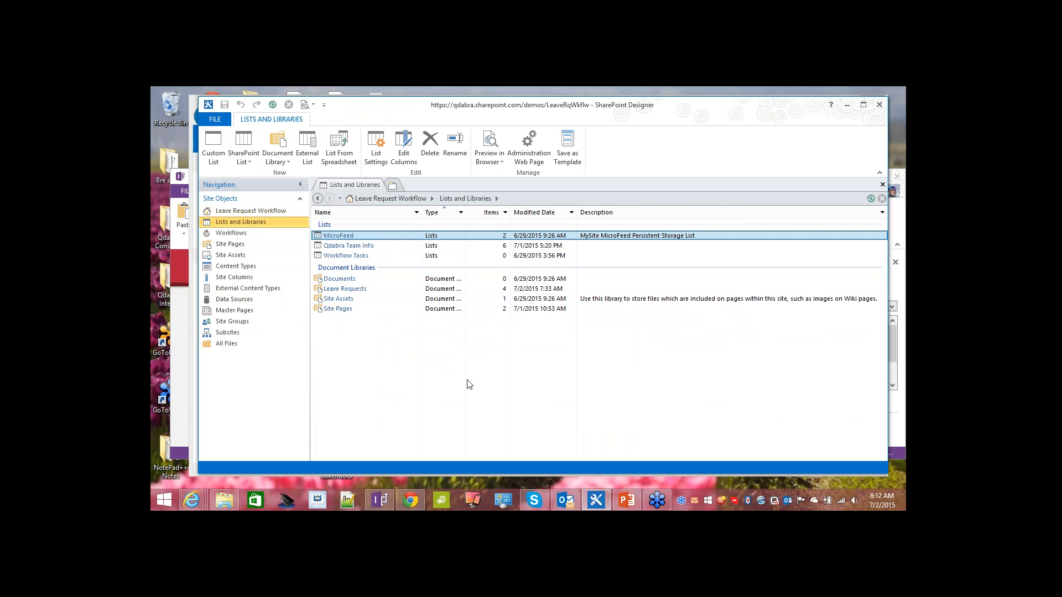
pyautogui.click(357, 291)
pyautogui.doubleClick(357, 291)
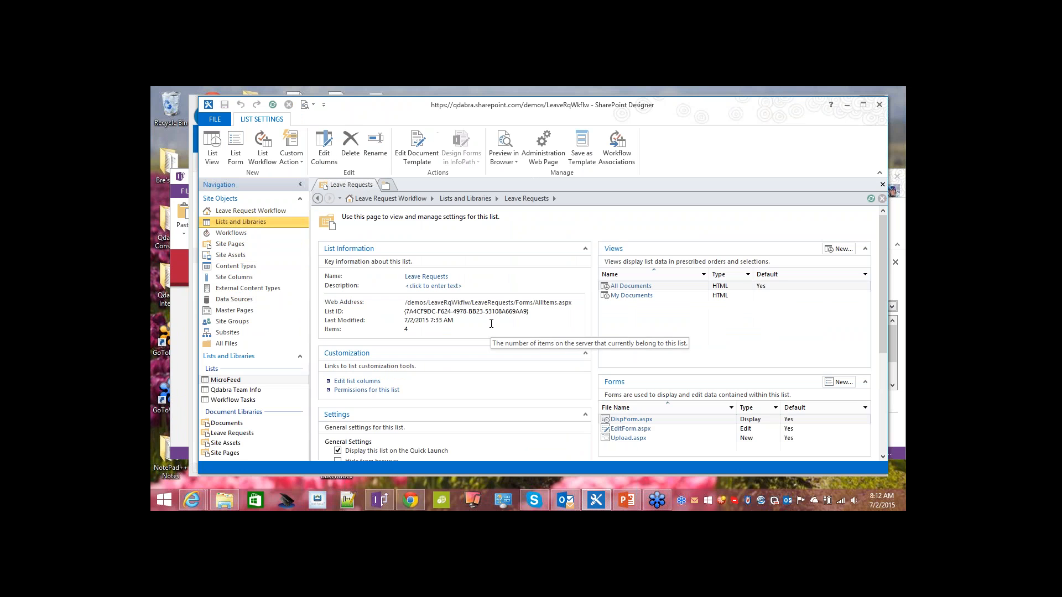
pyautogui.scroll(-4, 553, 360)
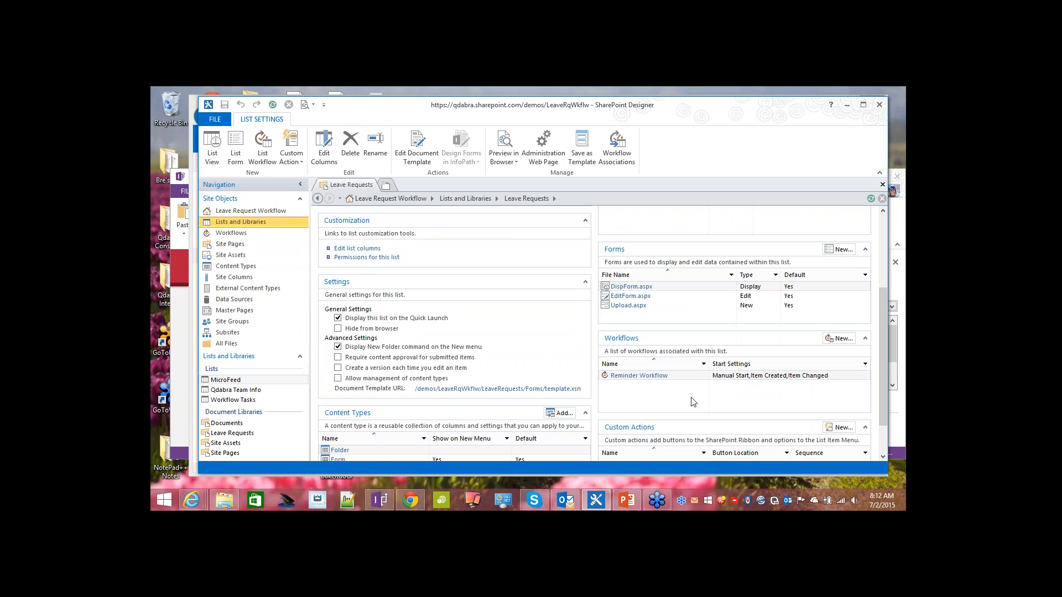
pyautogui.scroll(1, 433, 320)
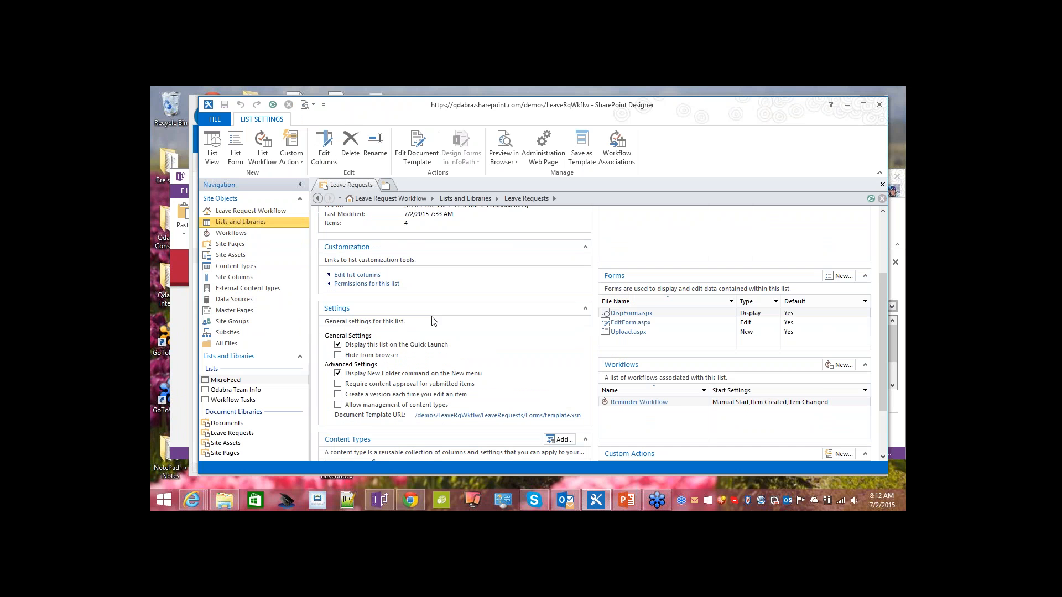
pyautogui.scroll(4, 442, 312)
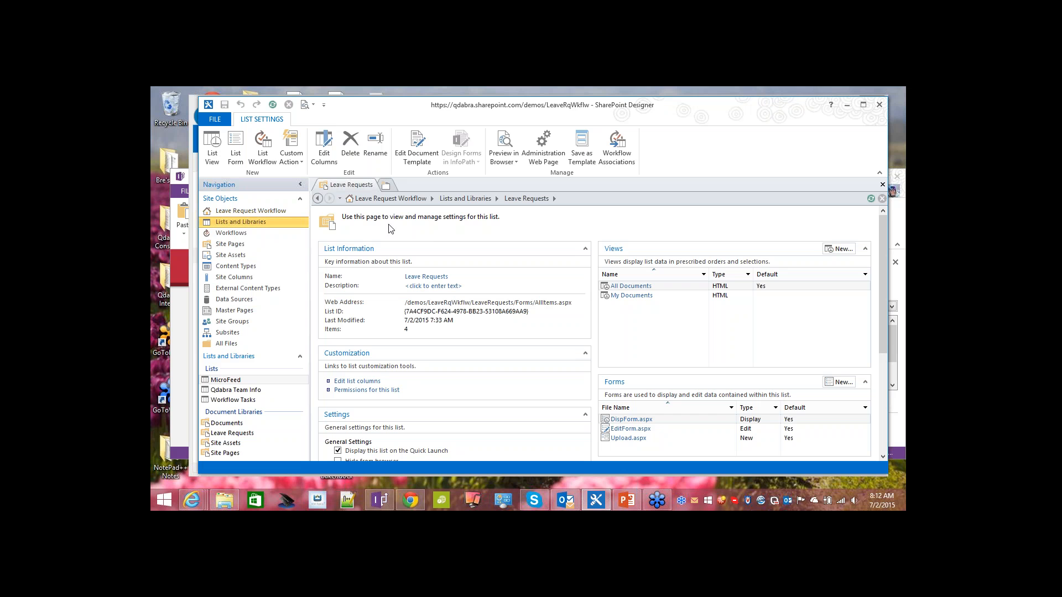
# - Create a SharePoint 2013 list workflow for Leave Requests named "Simple Email" with the description "A simple email to the submitter"
pyautogui.click(266, 146)
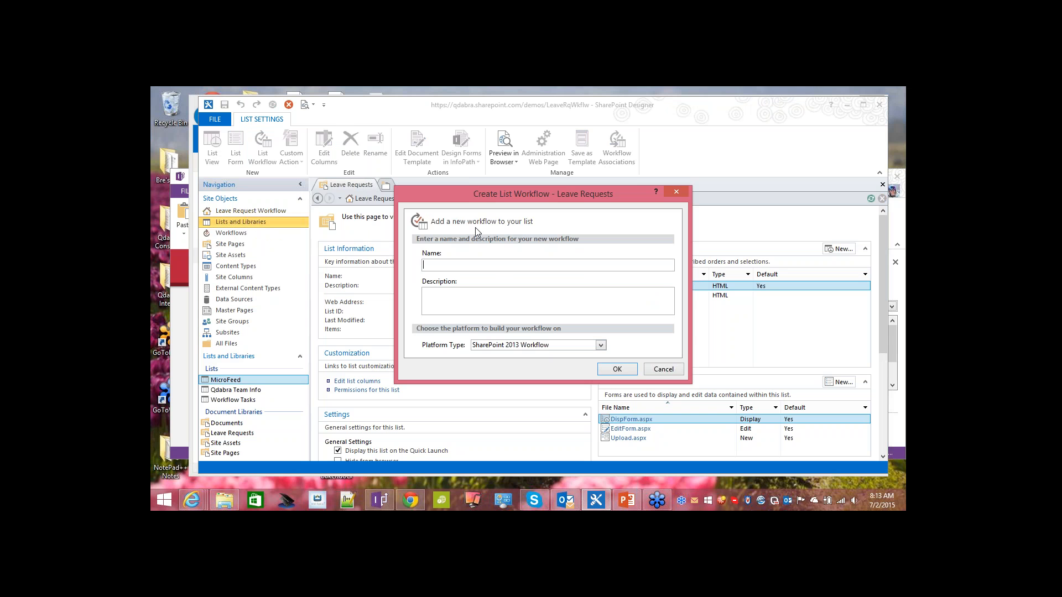
pyautogui.write('Aimple')
pyautogui.press('BackSpace')
pyautogui.press('BackSpace')
pyautogui.press('BackSpace')
pyautogui.press('BackSpace')
pyautogui.press('BackSpace')
pyautogui.press('BackSpace')
pyautogui.press('BackSpace')
pyautogui.write('Simple Email')
pyautogui.click(553, 301)
pyautogui.write('A simple email to the submitter')
pyautogui.click(616, 369)
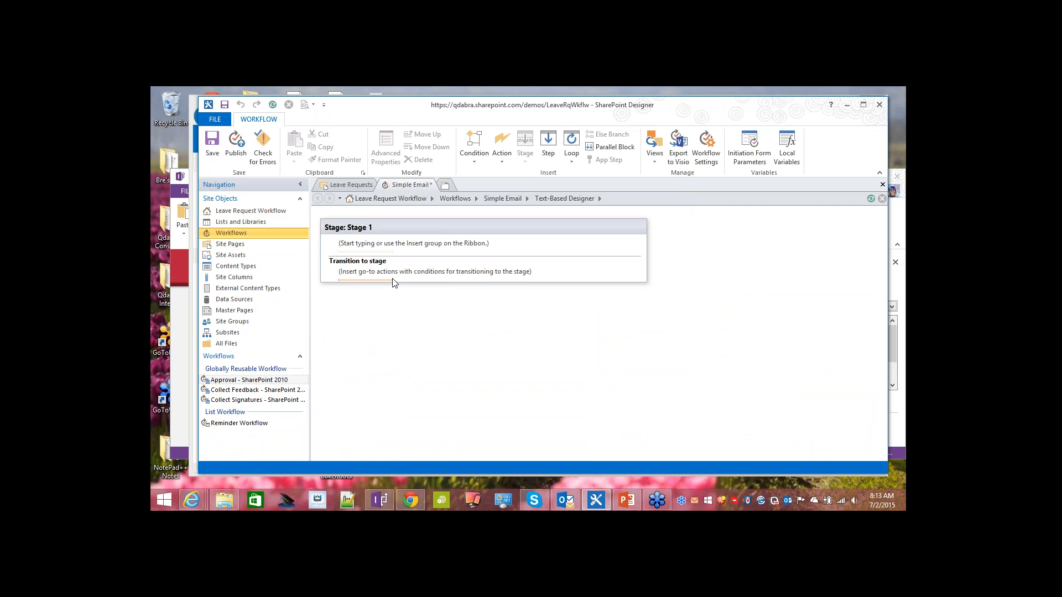
# - Rename the workflow's first stage to "Simple Email"
pyautogui.click(366, 234)
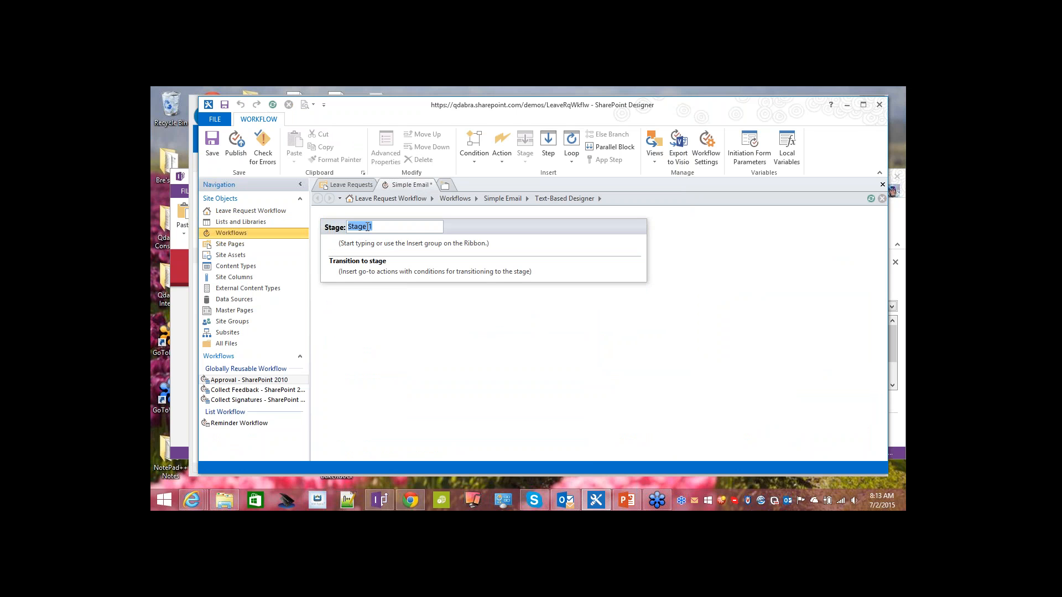
pyautogui.write('Simple Email')
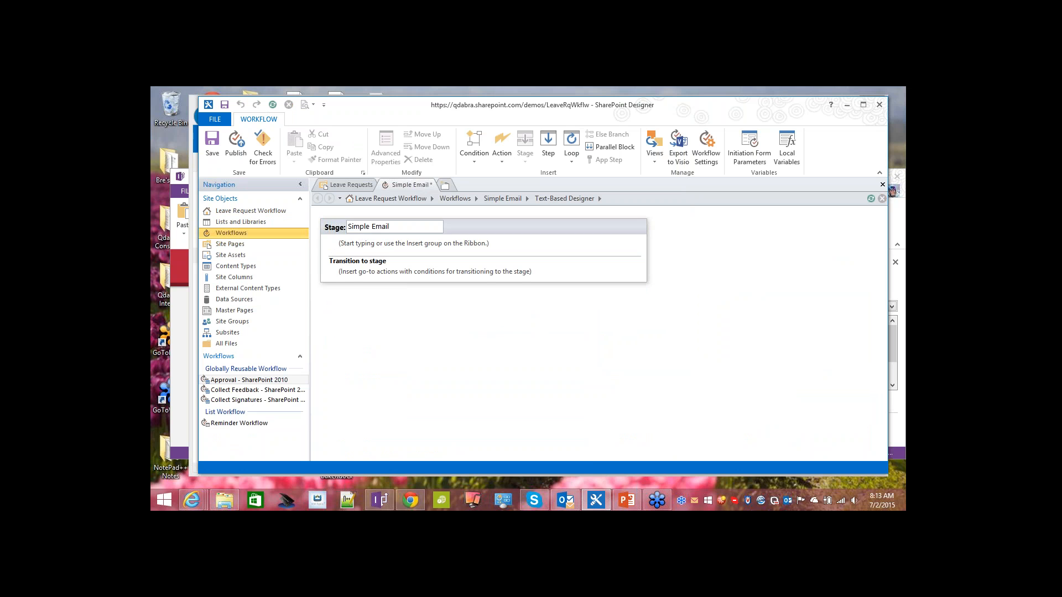
pyautogui.click(358, 246)
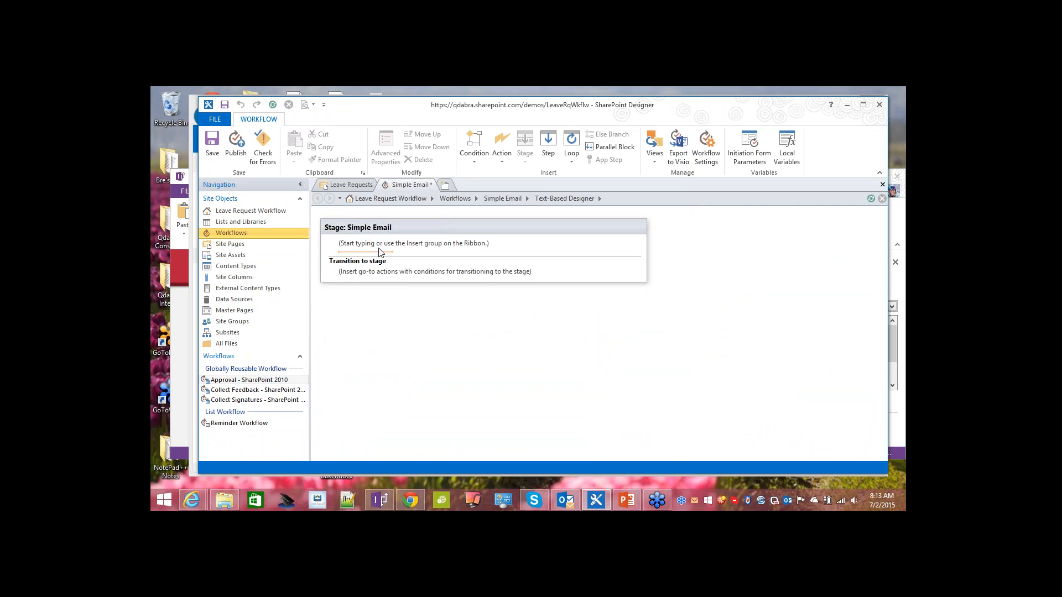
# - Insert an If value equals value condition in the stage, with the Current Item's Form Status field as its first value
pyautogui.click(479, 148)
pyautogui.click(501, 187)
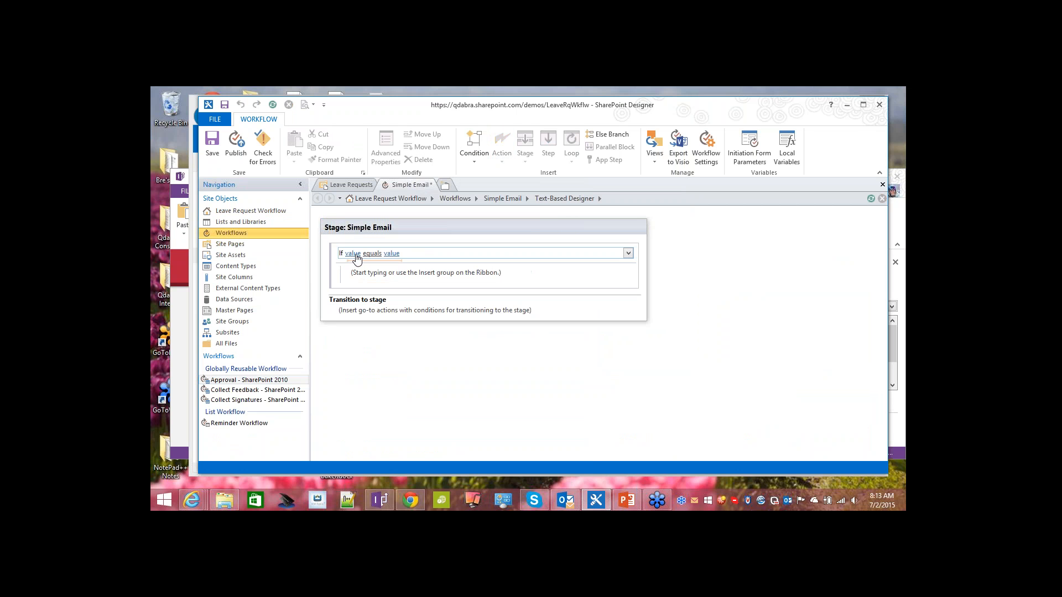
pyautogui.click(356, 257)
pyautogui.click(398, 252)
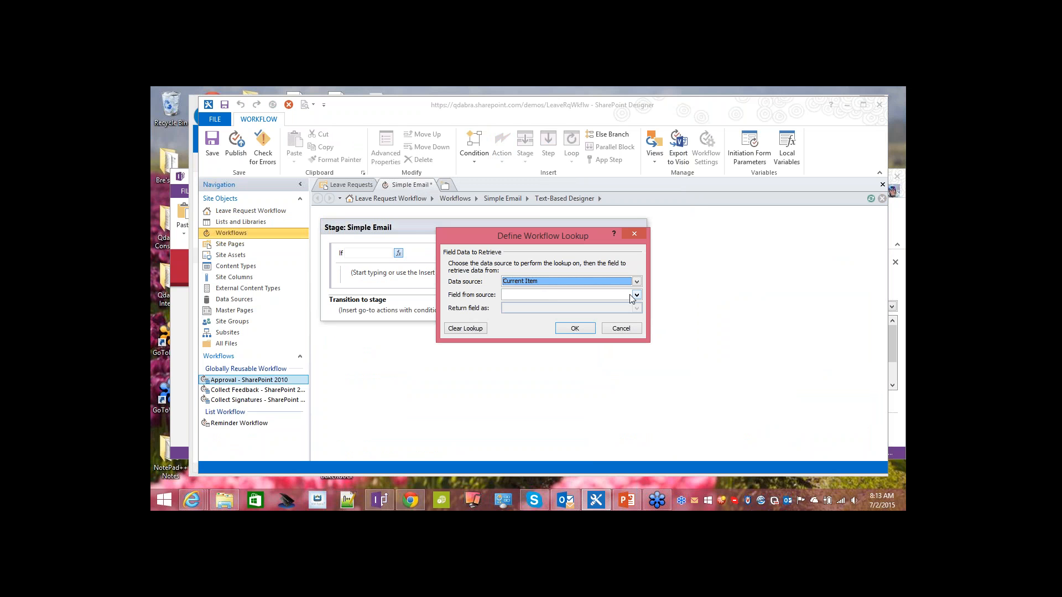
pyautogui.click(634, 297)
pyautogui.click(623, 296)
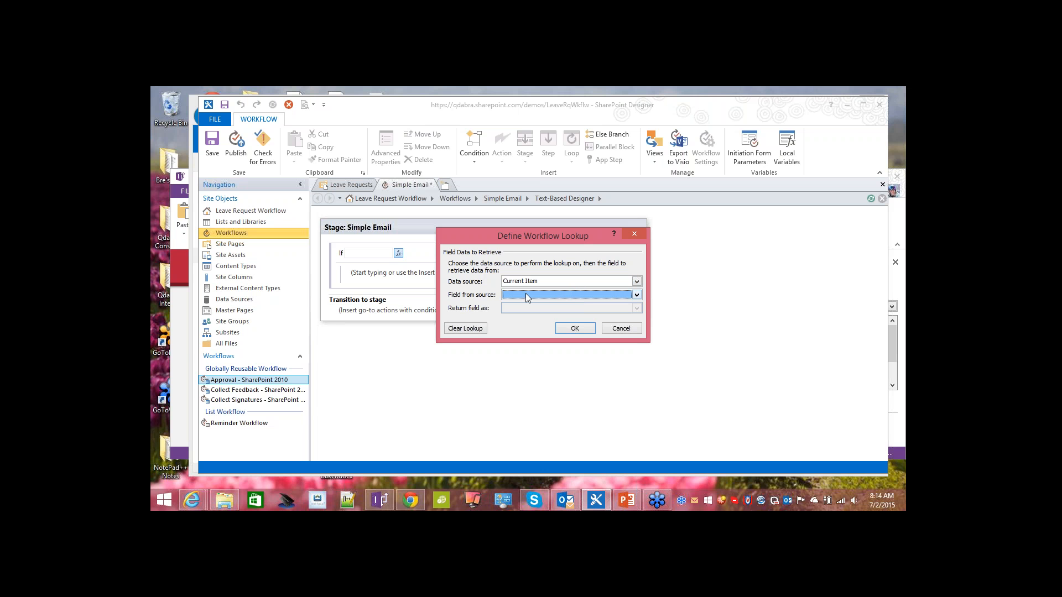
pyautogui.click(569, 296)
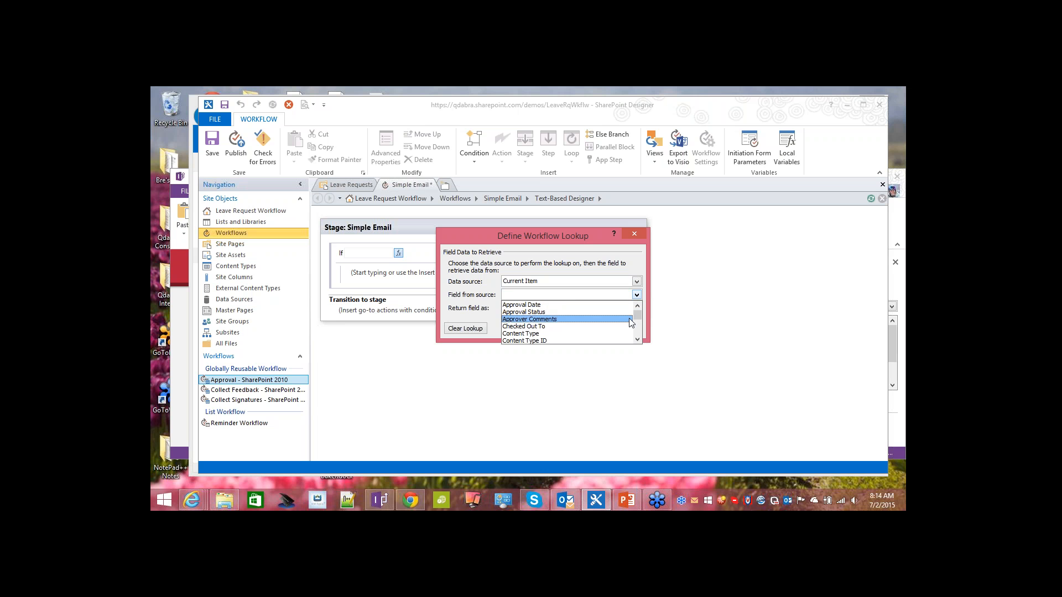
pyautogui.click(637, 340)
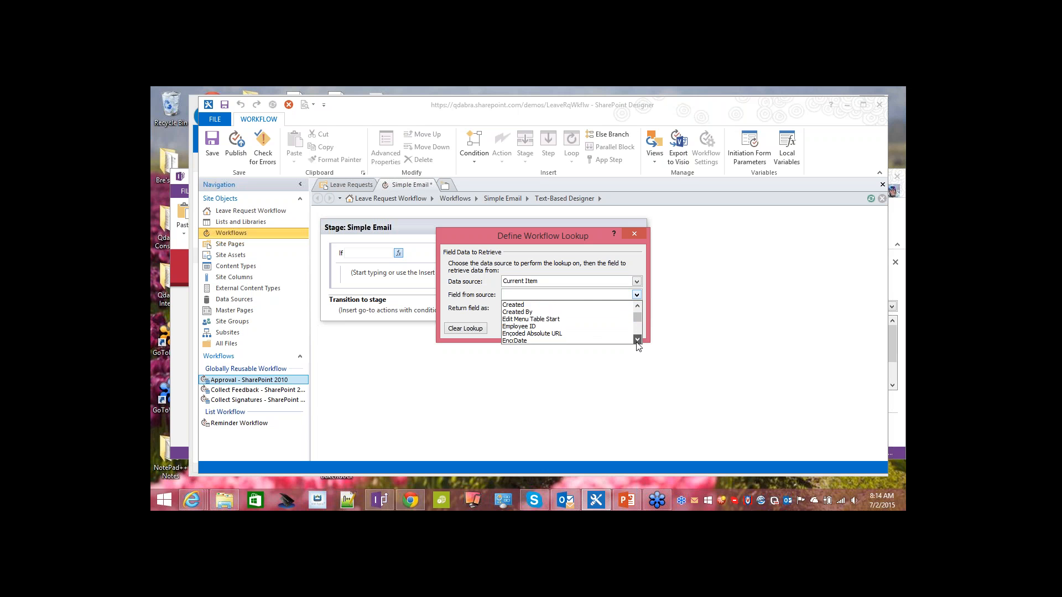
pyautogui.click(637, 340)
pyautogui.click(637, 340)
pyautogui.click(637, 340)
pyautogui.click(637, 340)
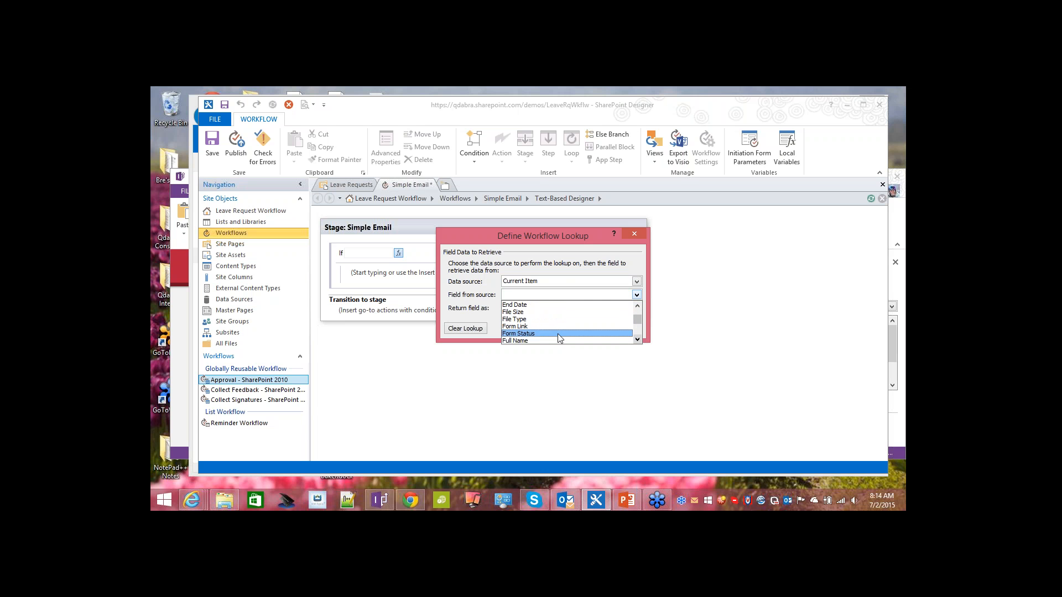
pyautogui.click(558, 334)
pyautogui.click(574, 330)
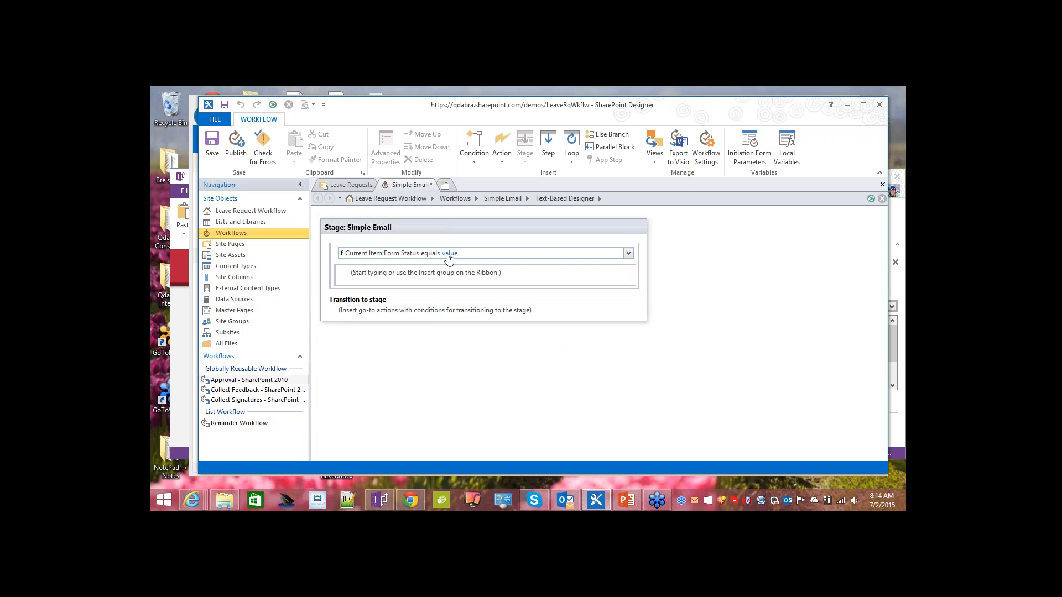
# - Set the comparison value of the Form Status condition to "Submitted"
pyautogui.click(448, 254)
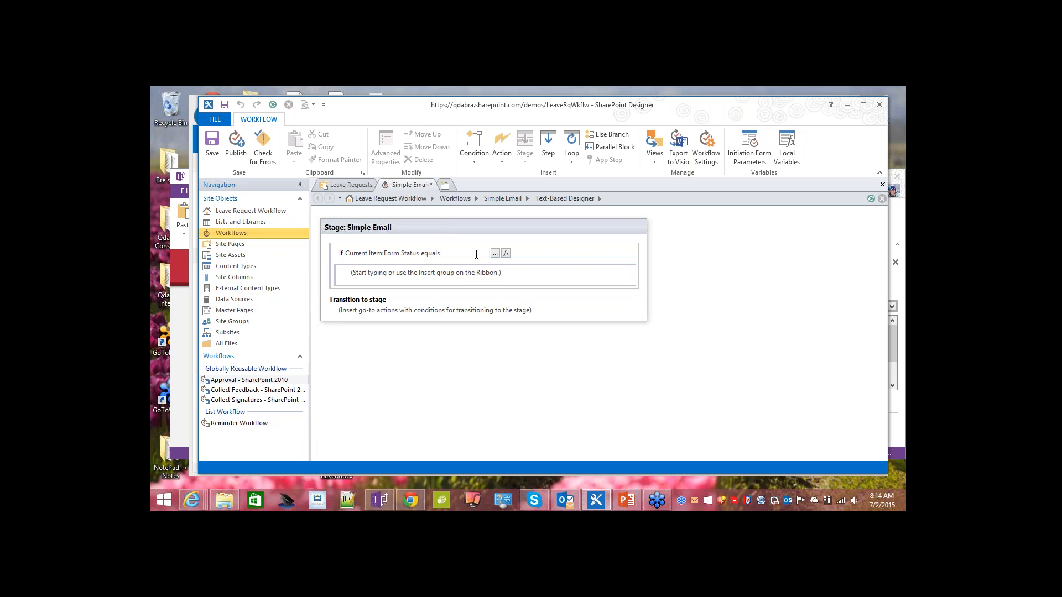
pyautogui.write('Submitted')
pyautogui.press('Return')
# - Add a Send an Email action inside the condition and open its message definition
pyautogui.click(496, 145)
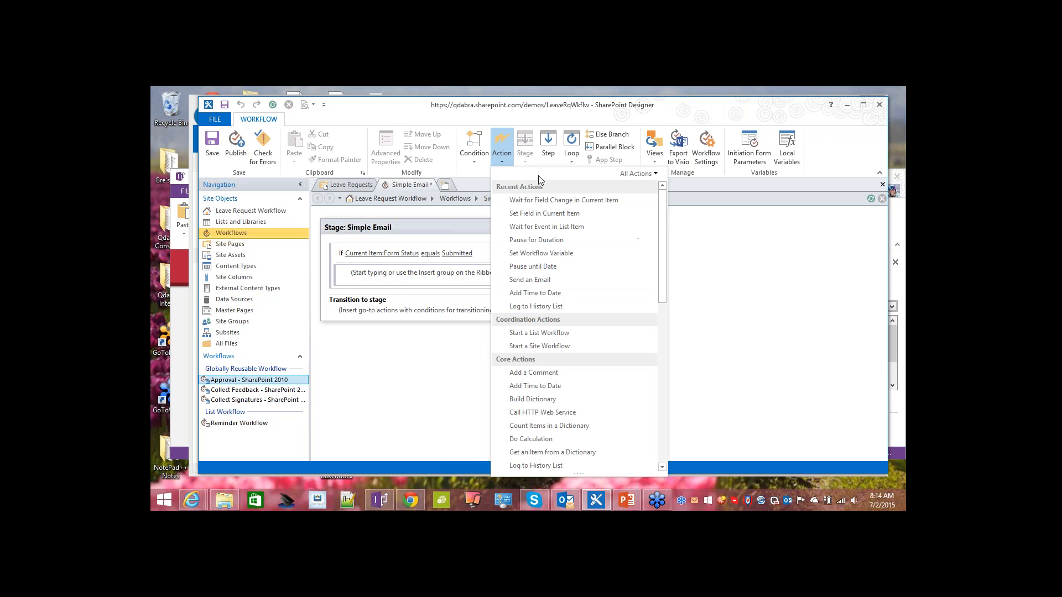
pyautogui.click(521, 282)
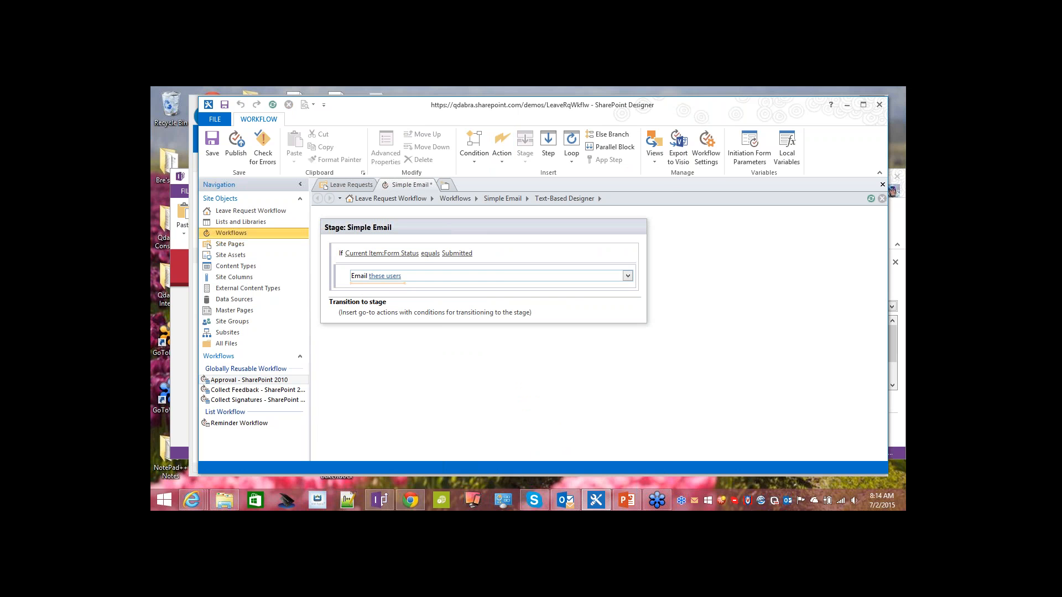
pyautogui.click(385, 276)
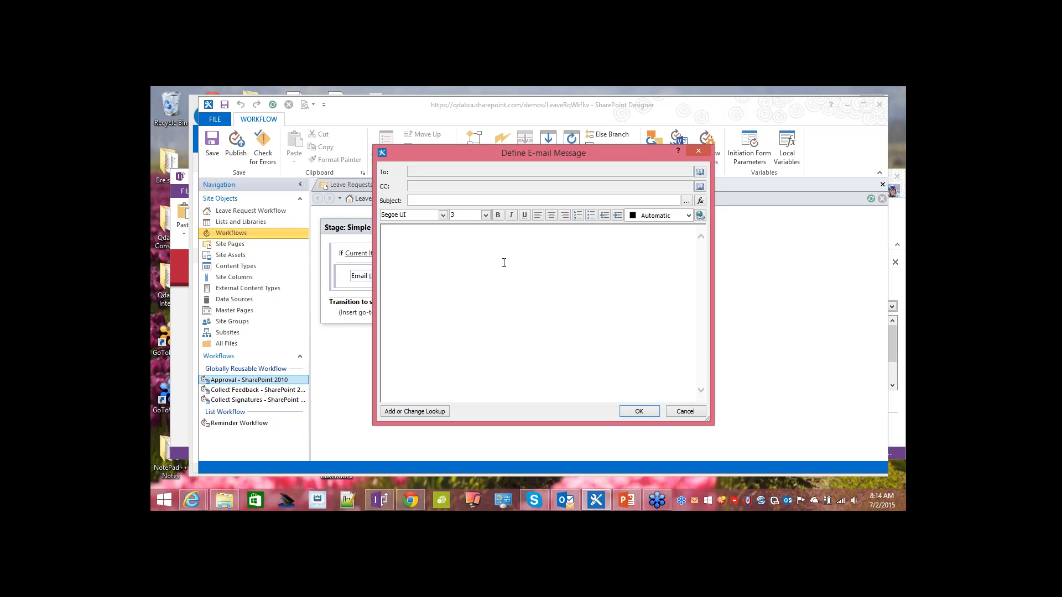
# - Set the email's To recipient through a workflow lookup for a user, using the Current Item's Created By field
pyautogui.click(700, 172)
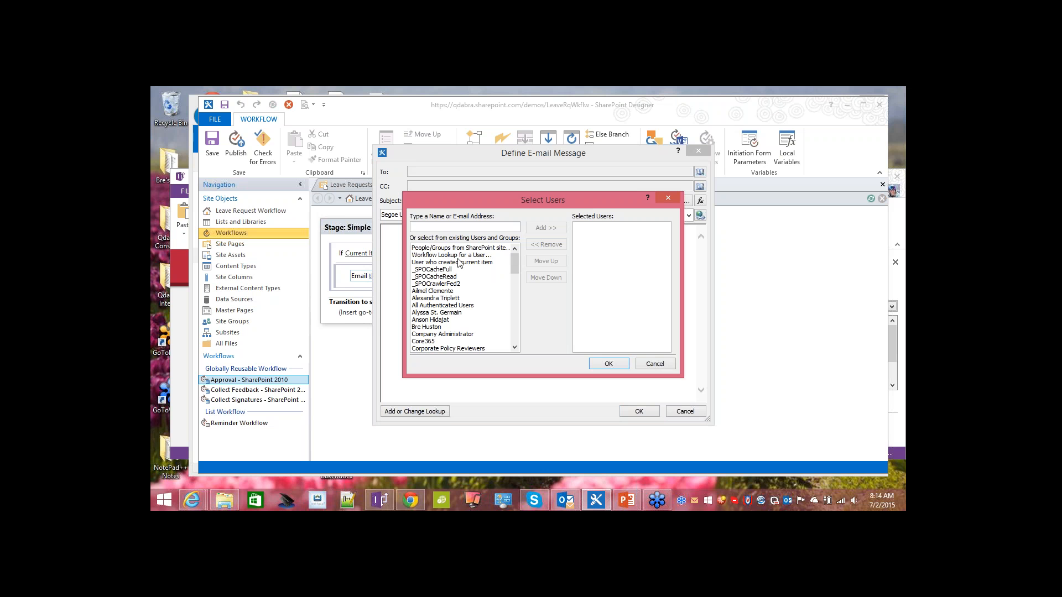
pyautogui.click(437, 250)
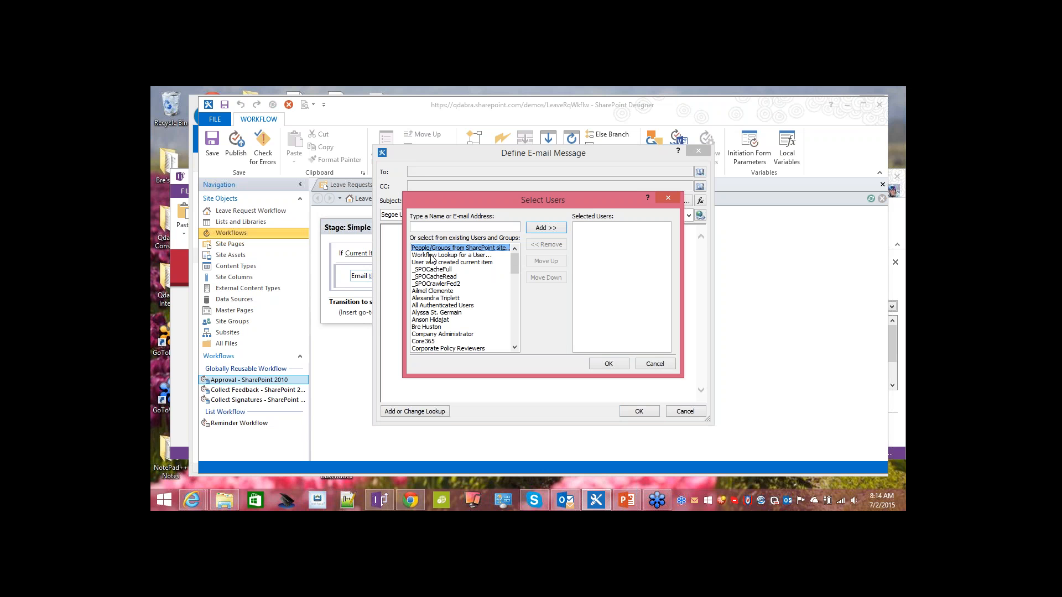
pyautogui.click(431, 256)
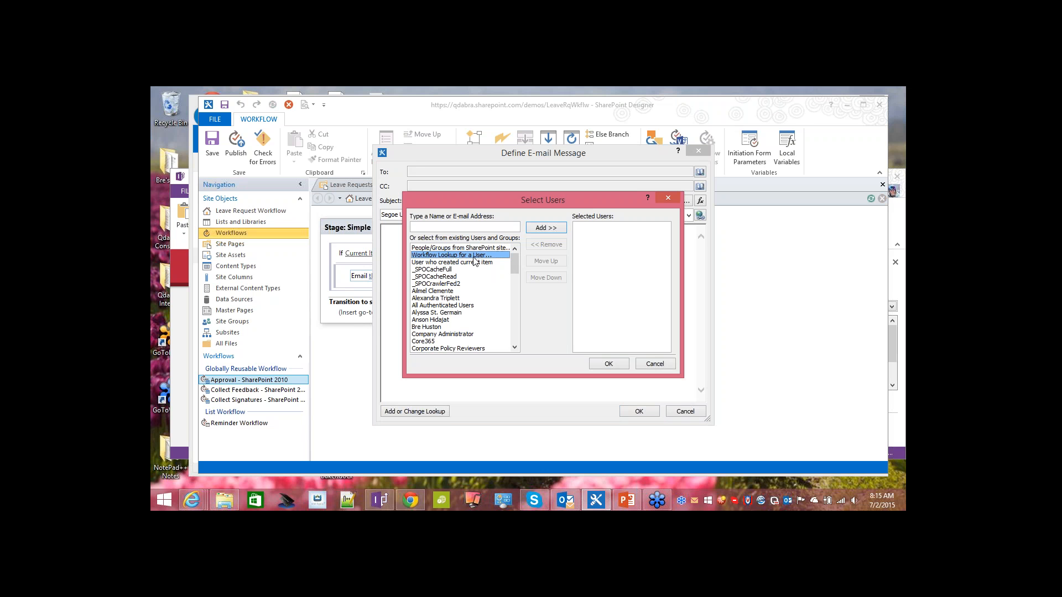
pyautogui.click(536, 231)
pyautogui.click(526, 297)
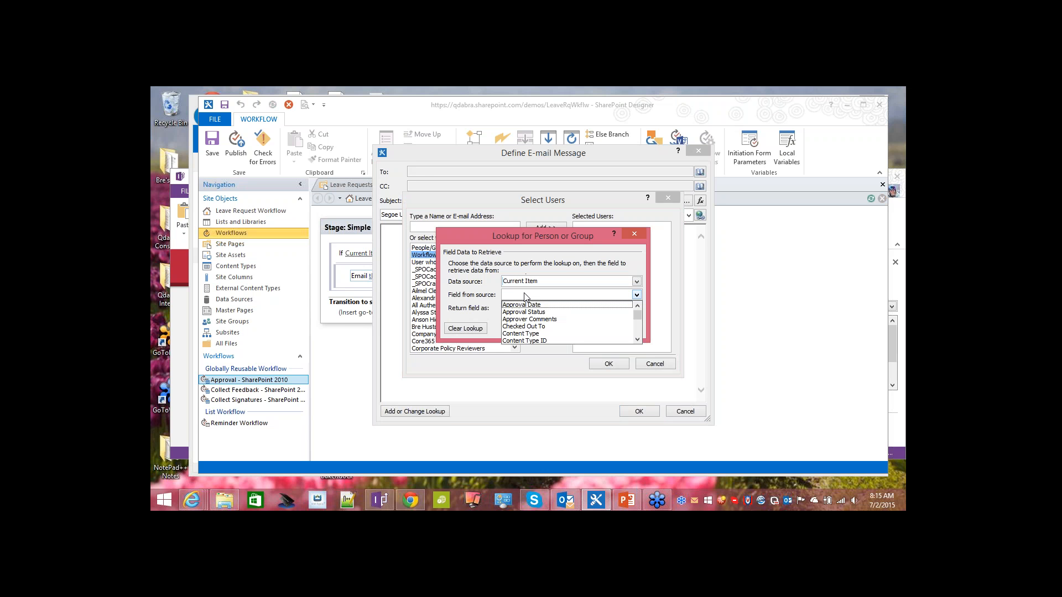
pyautogui.scroll(-3, 569, 324)
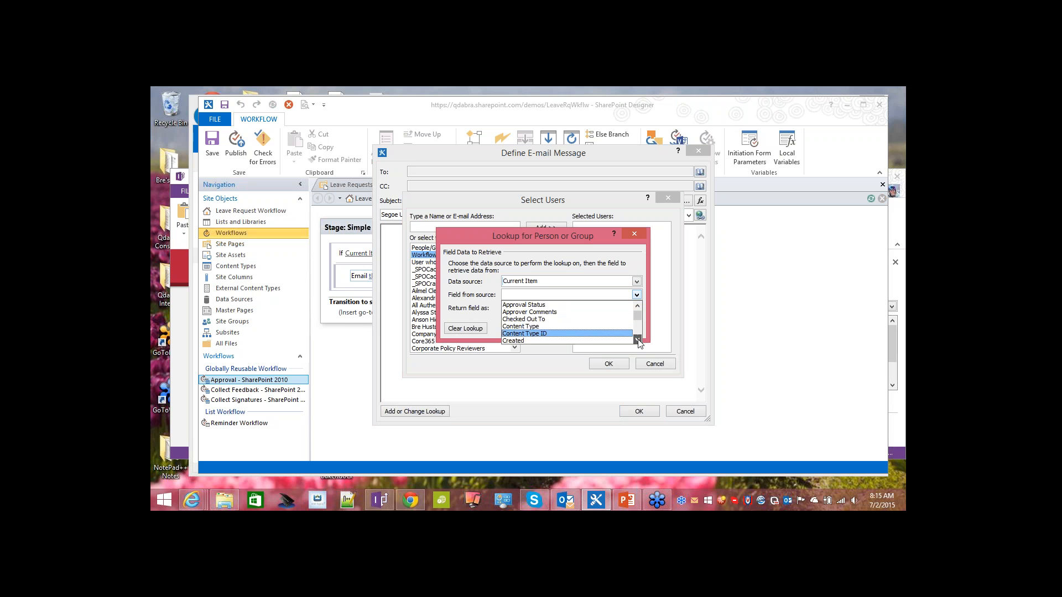
pyautogui.click(556, 323)
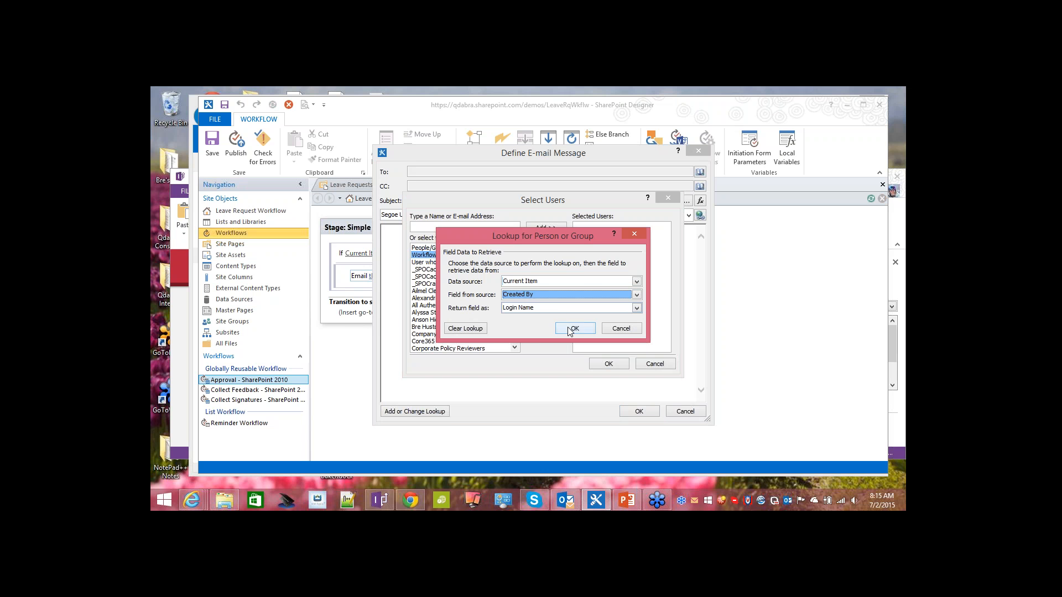
pyautogui.click(570, 331)
pyautogui.click(607, 364)
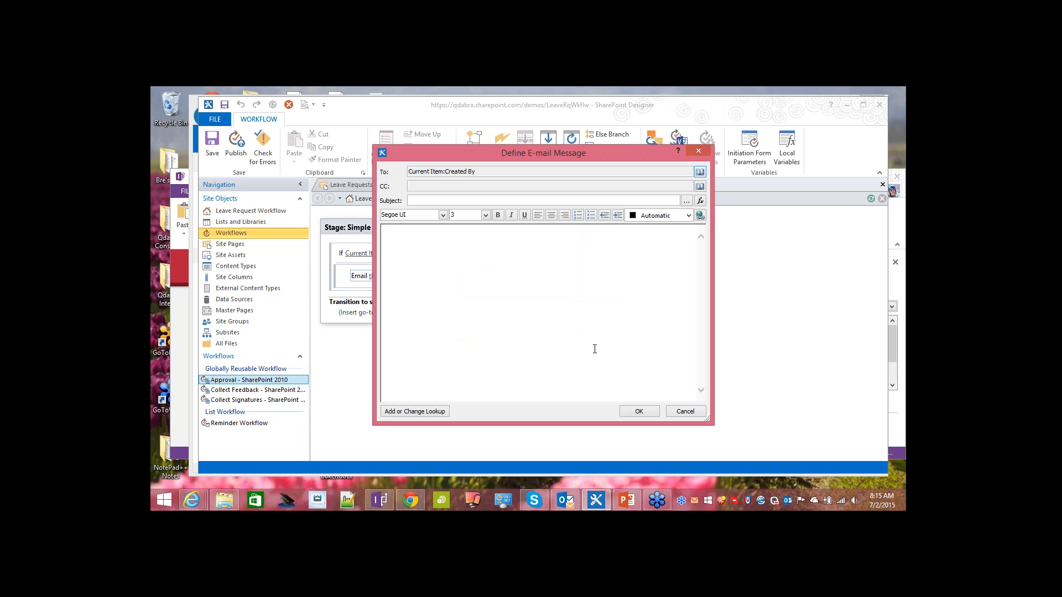
# - Enter the subject "You Leave Request has been submitted" and insert a Current Item Created By lookup, returned as Display Name, in the body
pyautogui.click(577, 200)
pyautogui.click(418, 412)
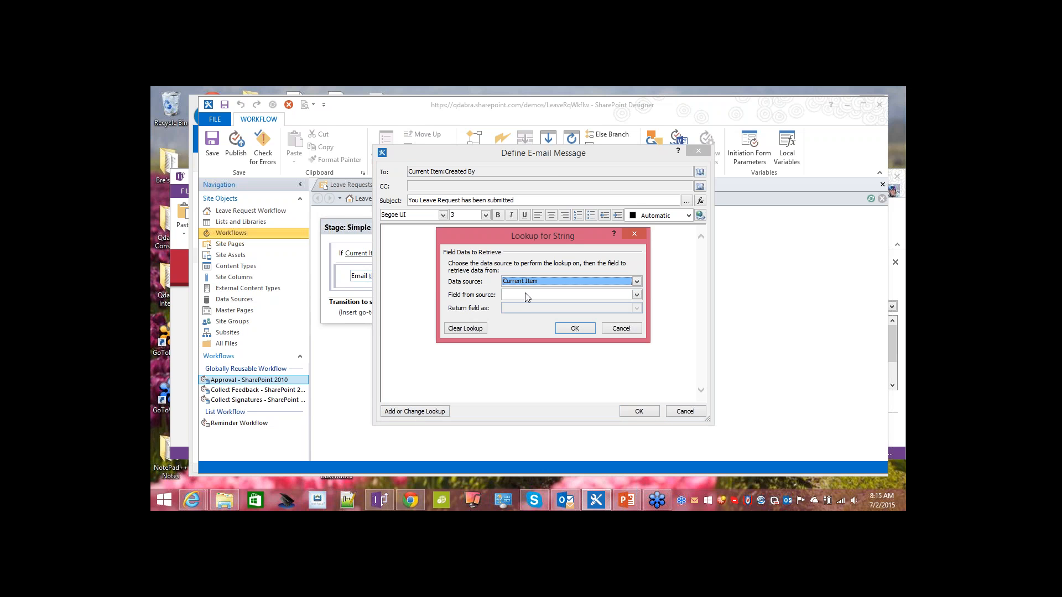
pyautogui.click(526, 295)
pyautogui.scroll(-1, 587, 315)
pyautogui.scroll(-1, 623, 340)
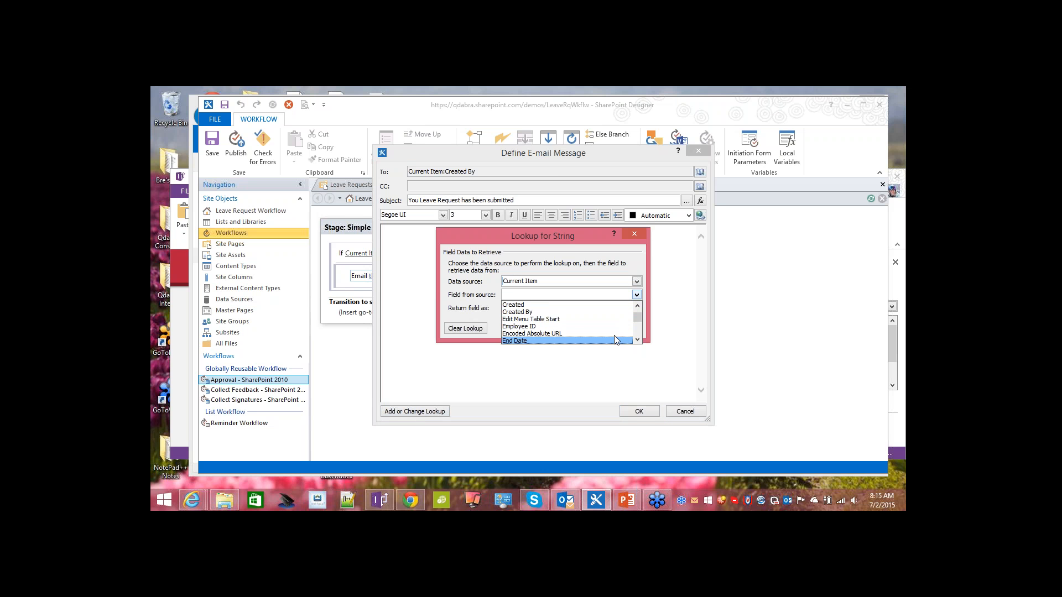
pyautogui.click(565, 313)
pyautogui.click(517, 308)
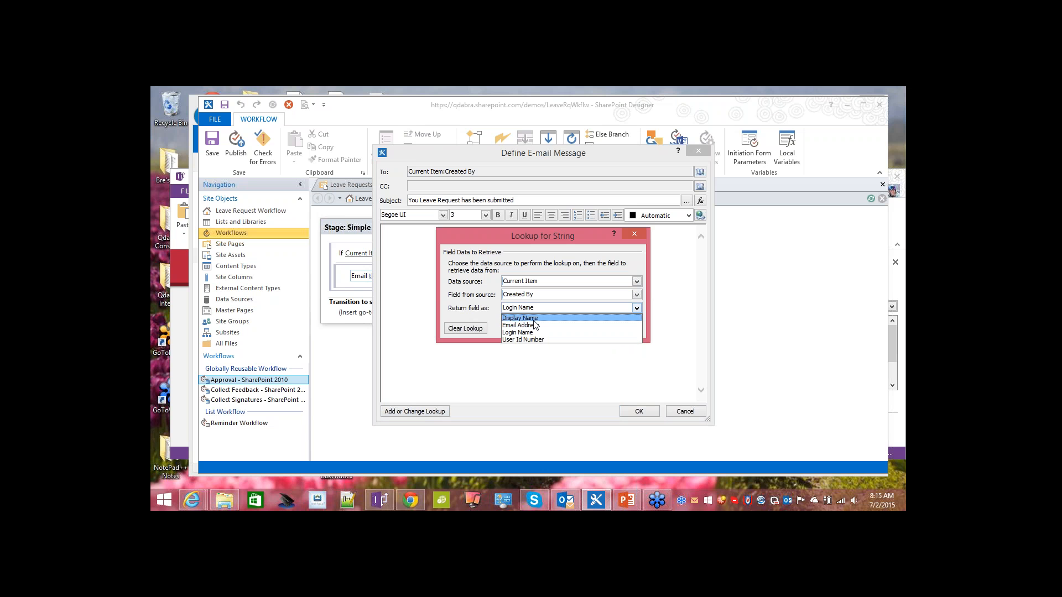
pyautogui.click(534, 319)
pyautogui.click(570, 330)
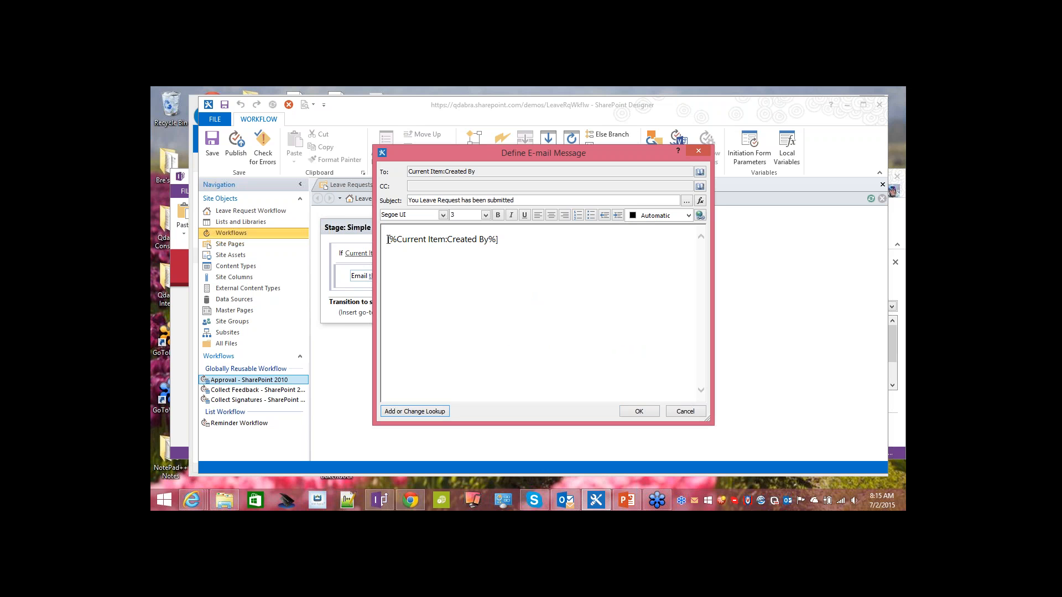
# - Add the greeting "Dear " in front of the Created By lookup in the email body
pyautogui.click(388, 239)
pyautogui.click(387, 241)
pyautogui.write('Dear')
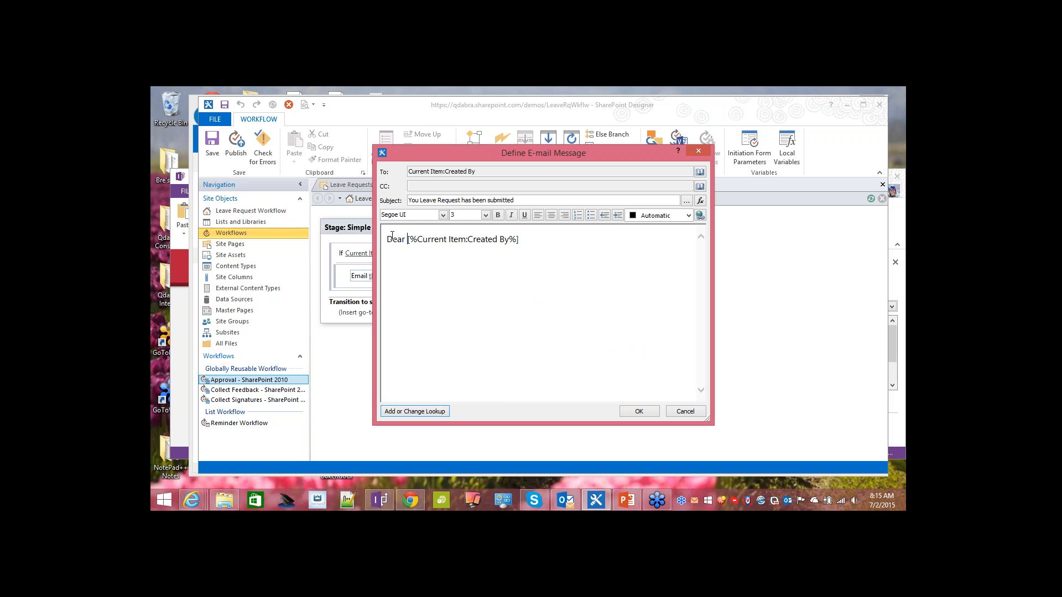
# - End the email greeting with a comma and add the line "Thank you for your leave request submission." below it
pyautogui.click(526, 243)
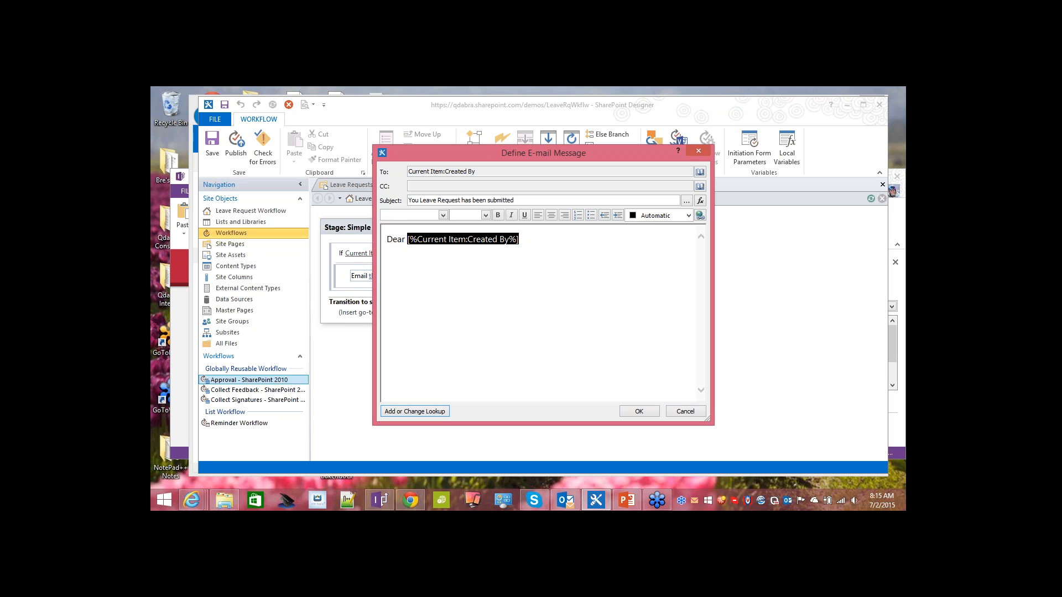
pyautogui.click(527, 242)
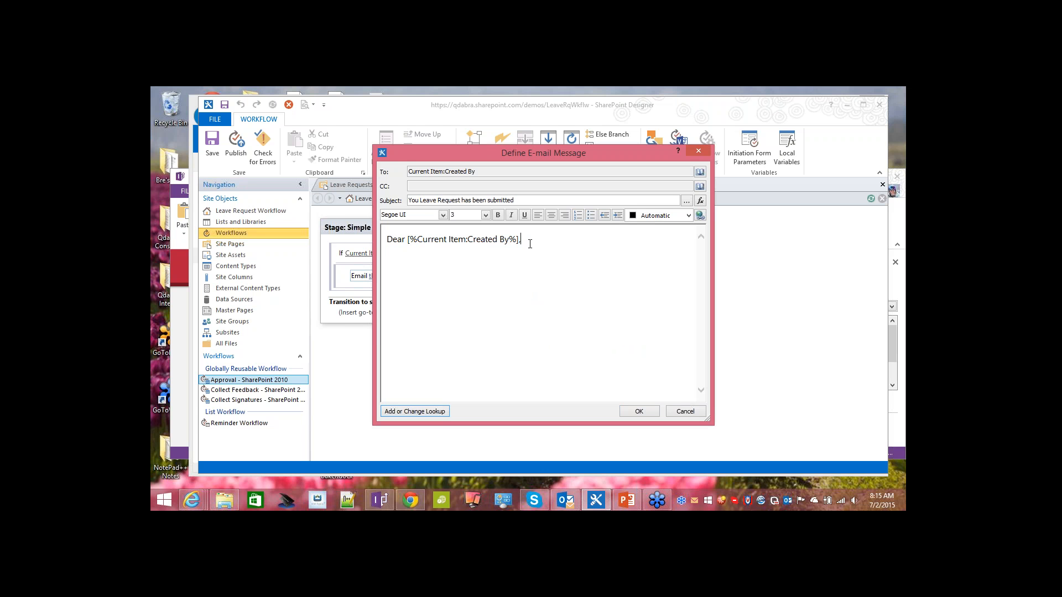
pyautogui.write(',')
pyautogui.press('Return')
pyautogui.write('Thank you for your leave request')
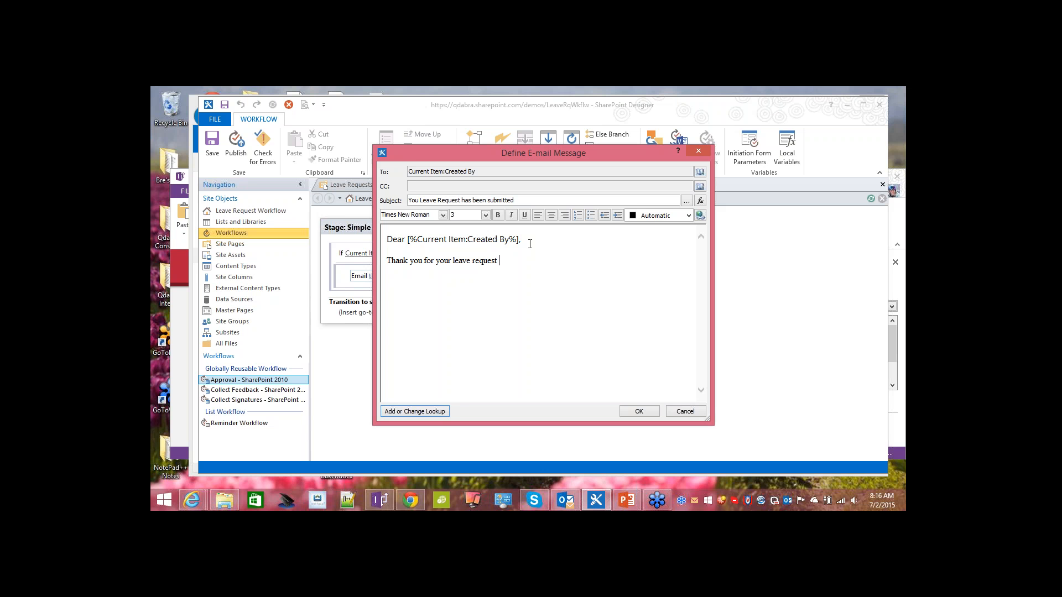
pyautogui.write(' submission.')
# - Set the font of the whole email body to Franklin Gothic Demi
pyautogui.click(529, 244)
pyautogui.hotkey('ctrl', 'a')
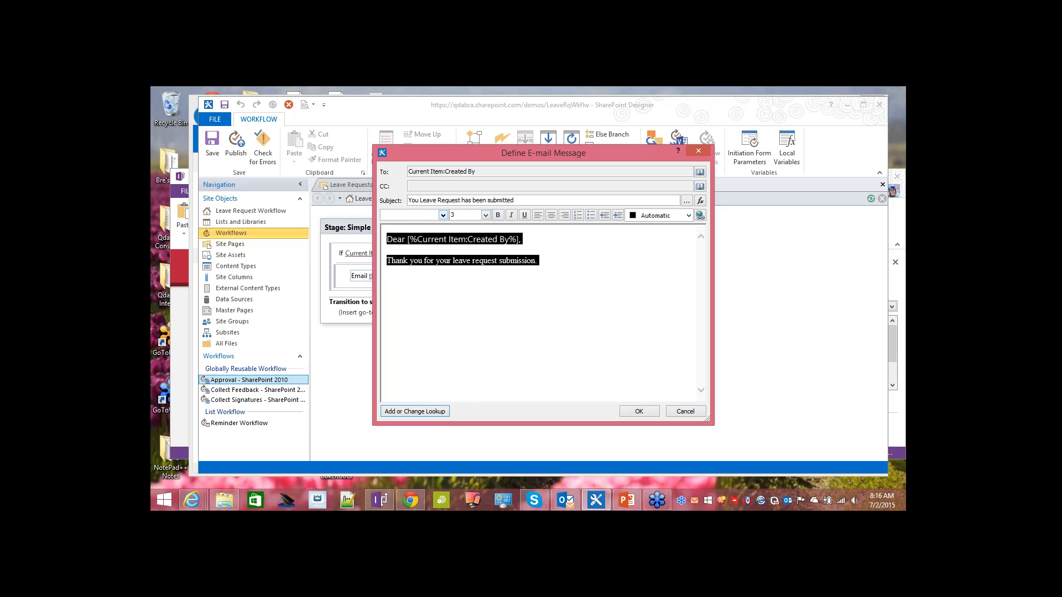
pyautogui.click(443, 215)
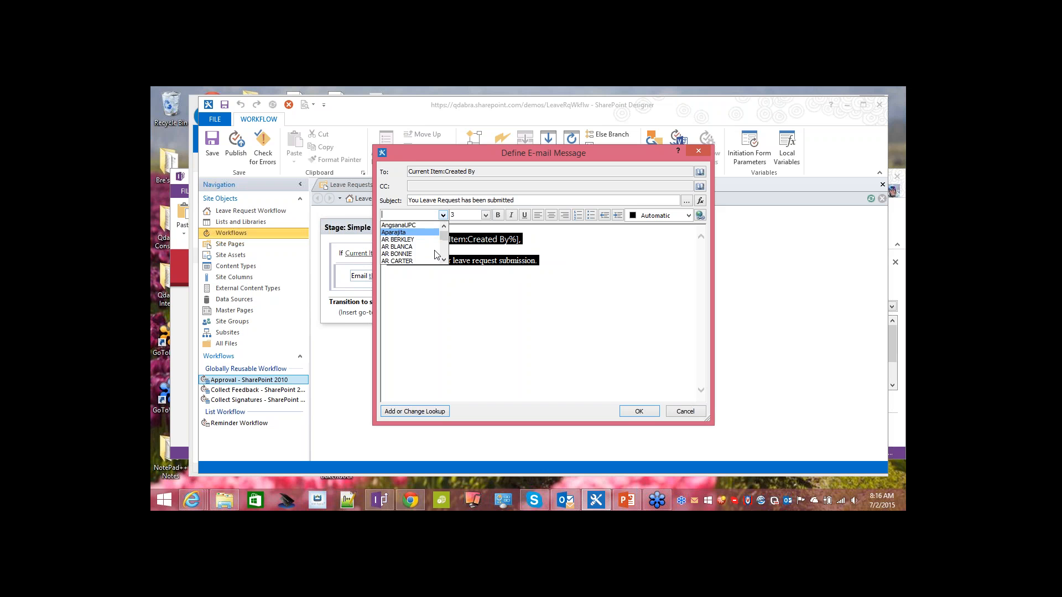
pyautogui.scroll(-15, 435, 254)
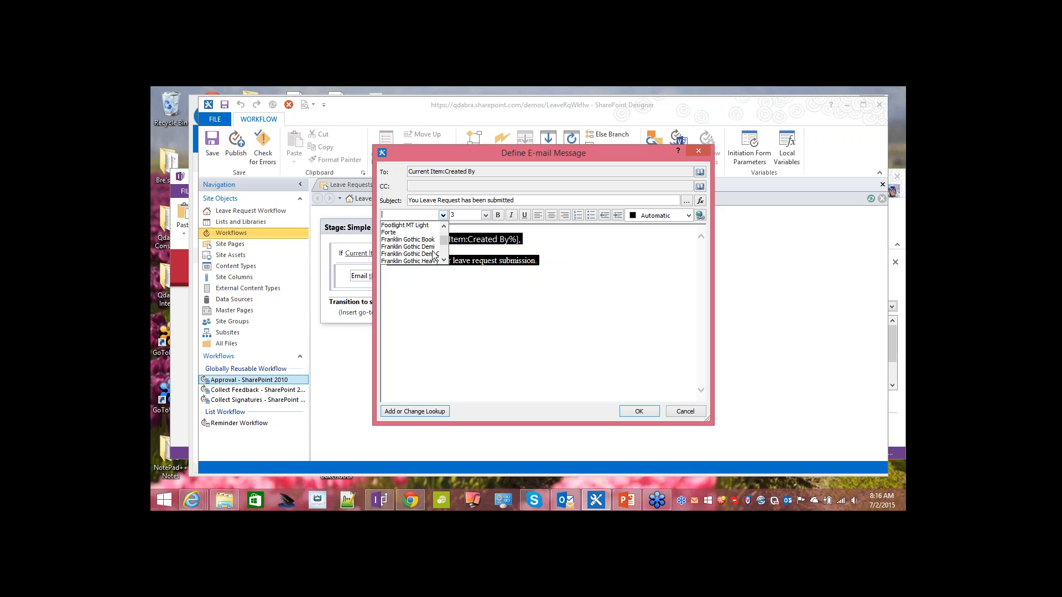
pyautogui.scroll(-3, 431, 254)
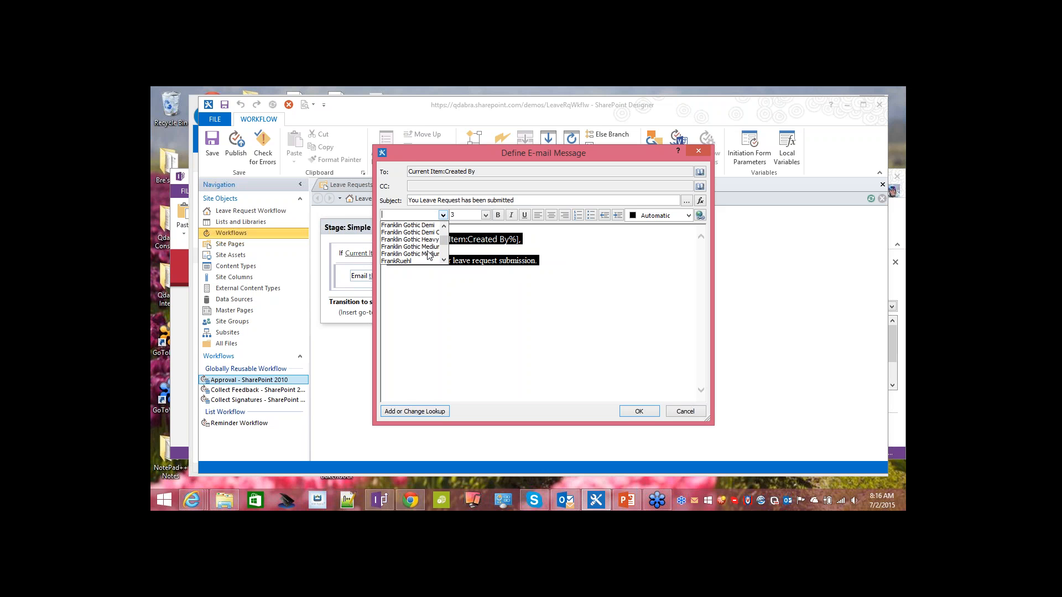
pyautogui.click(412, 225)
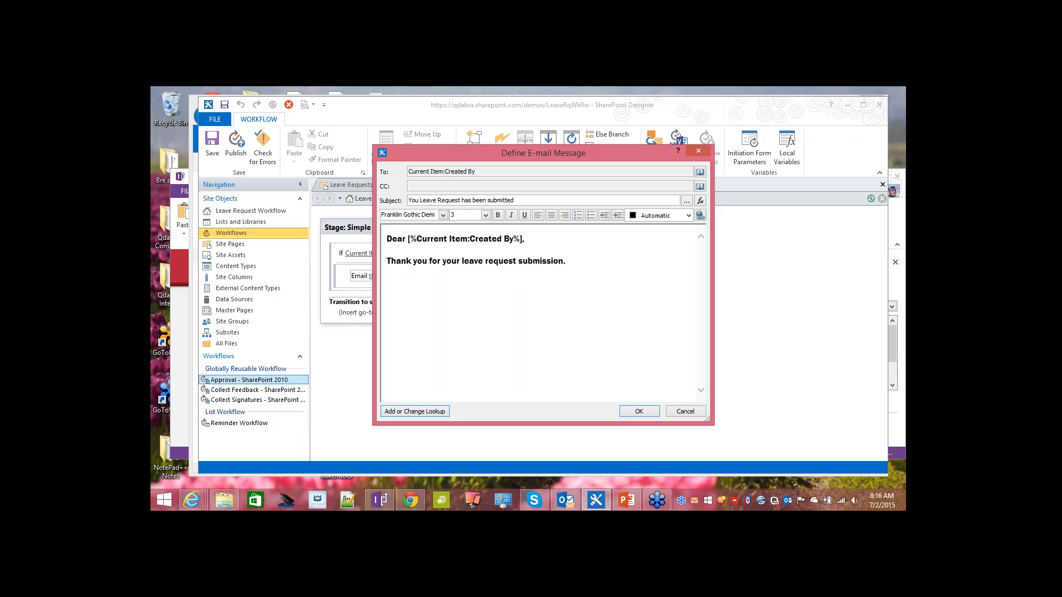
# - Colour the whole email body text magenta and accept the email message definition
pyautogui.moveTo(575, 264); pyautogui.dragTo(600, 231)
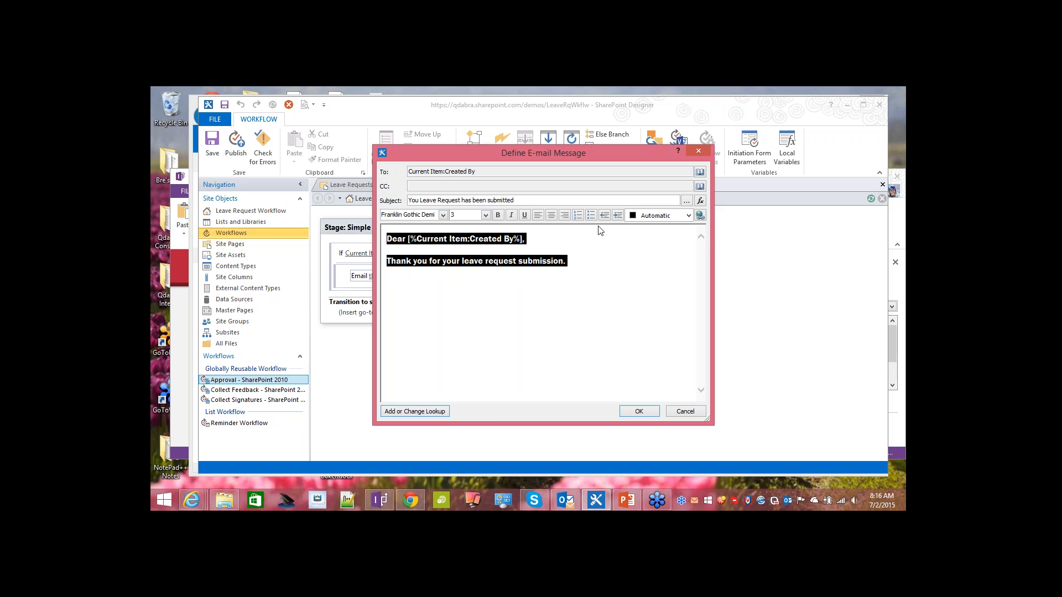
pyautogui.click(689, 215)
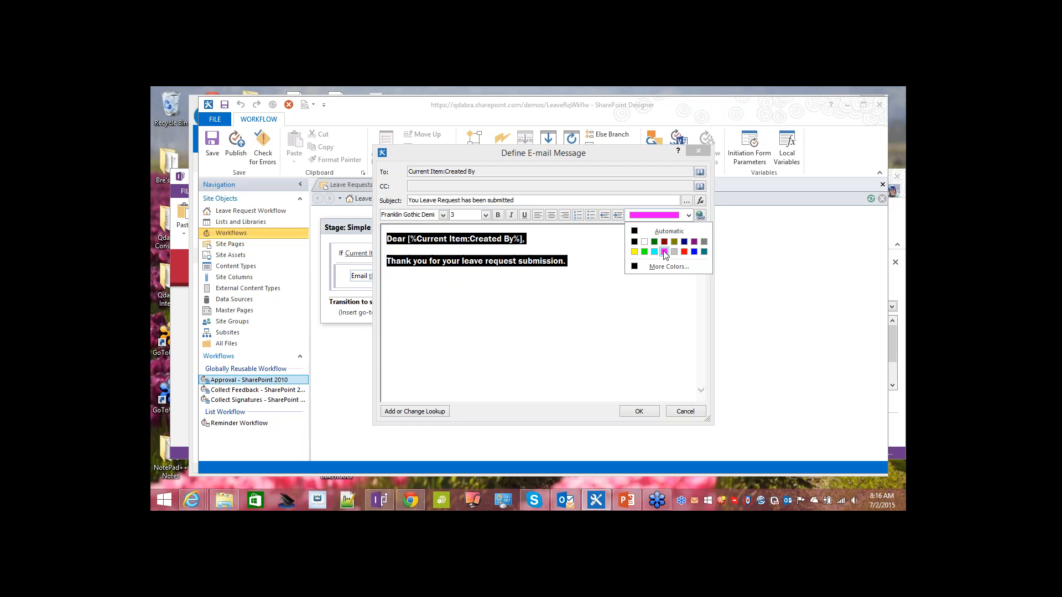
pyautogui.click(665, 255)
pyautogui.click(485, 287)
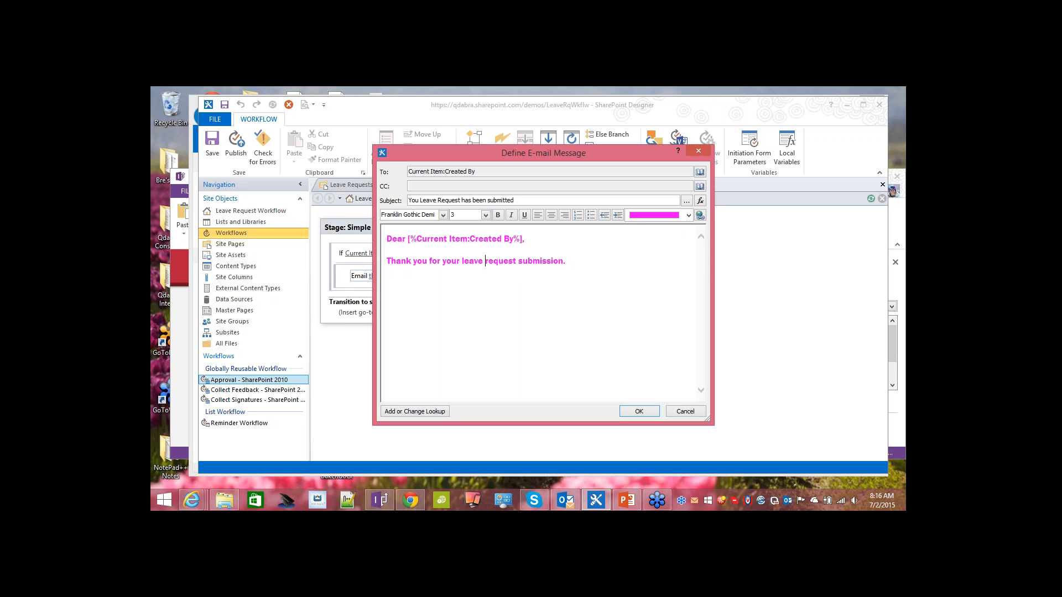
pyautogui.click(646, 412)
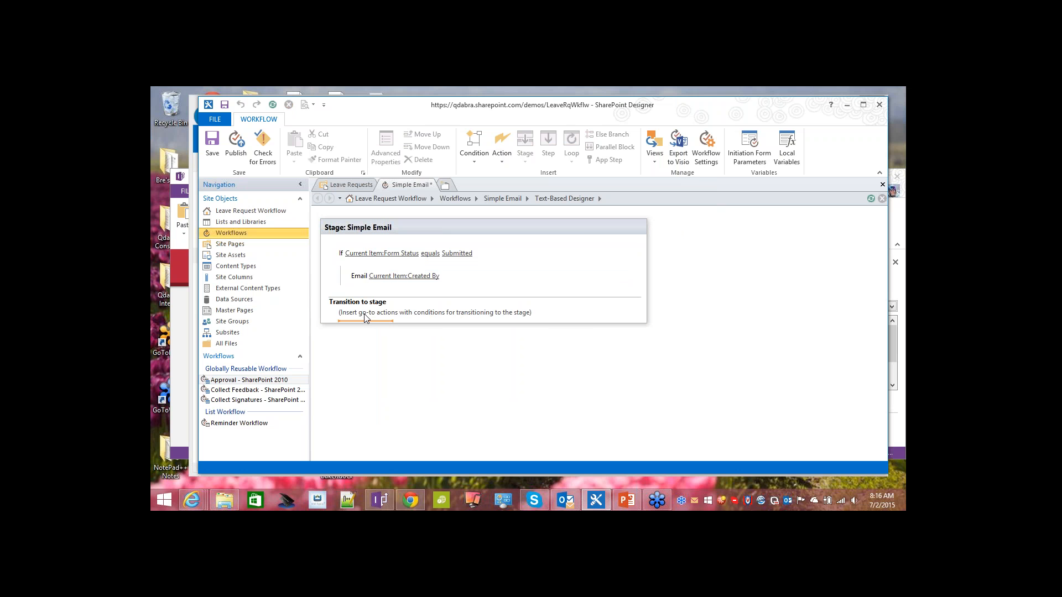
# - Add a Go to a stage action under Transition to stage and set it to End of Workflow
pyautogui.click(364, 313)
pyautogui.write('go')
pyautogui.press('Return')
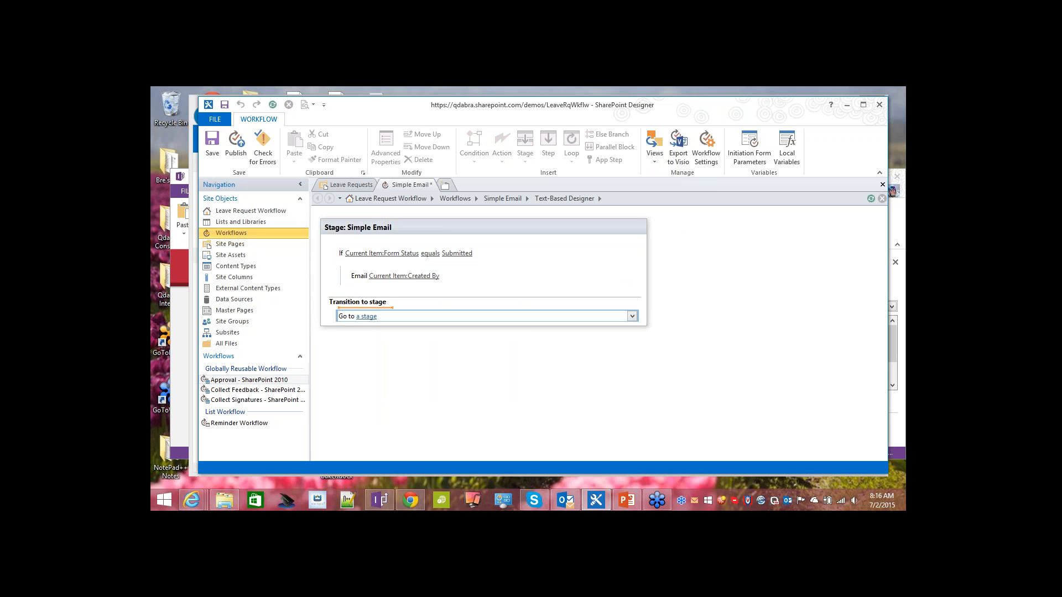
pyautogui.click(366, 316)
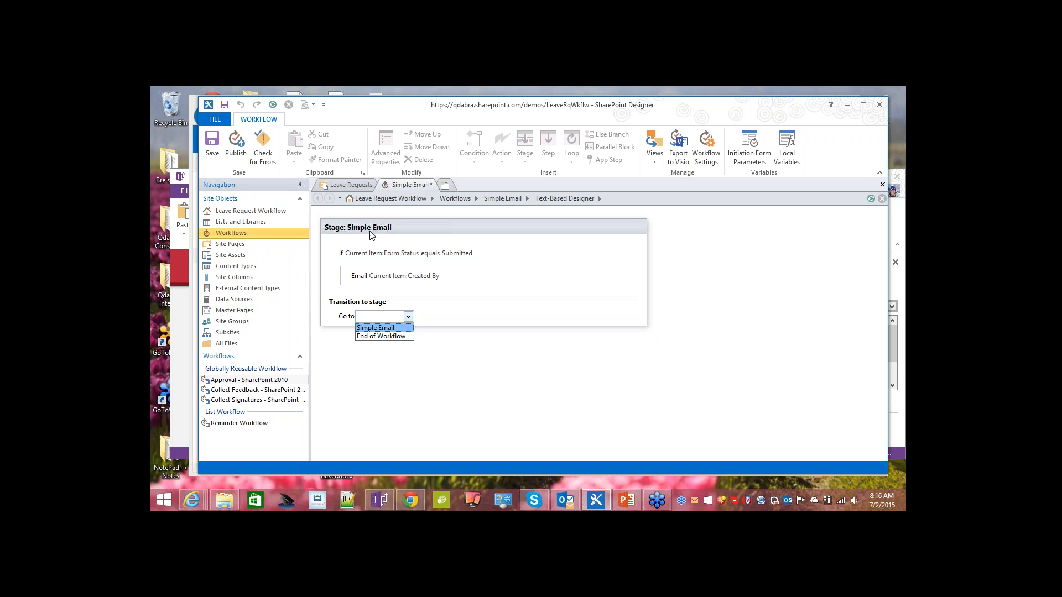
pyautogui.click(391, 337)
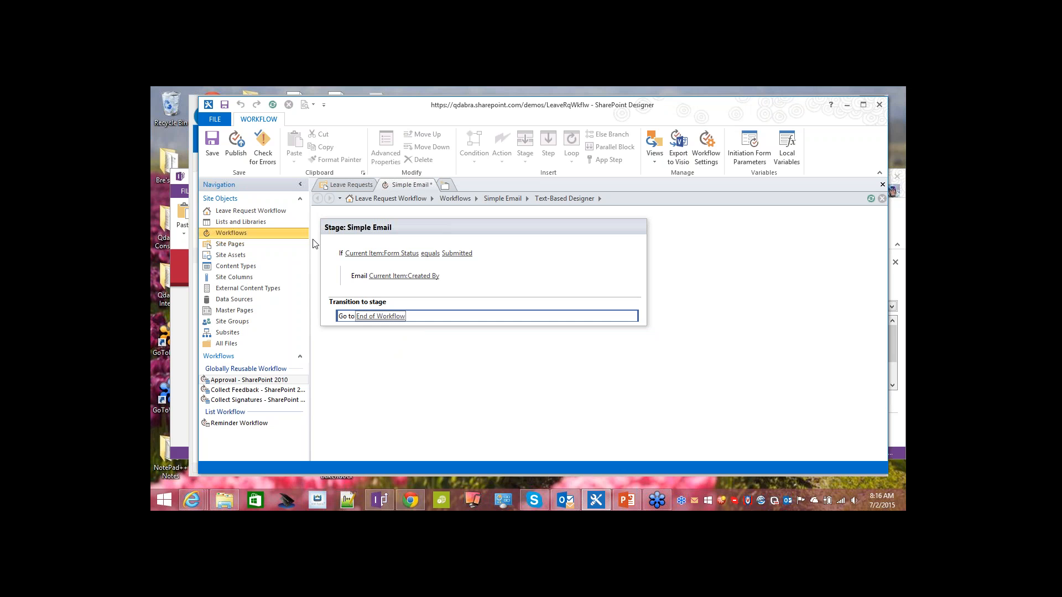
# - Check the Simple Email workflow for errors and publish it
pyautogui.click(268, 140)
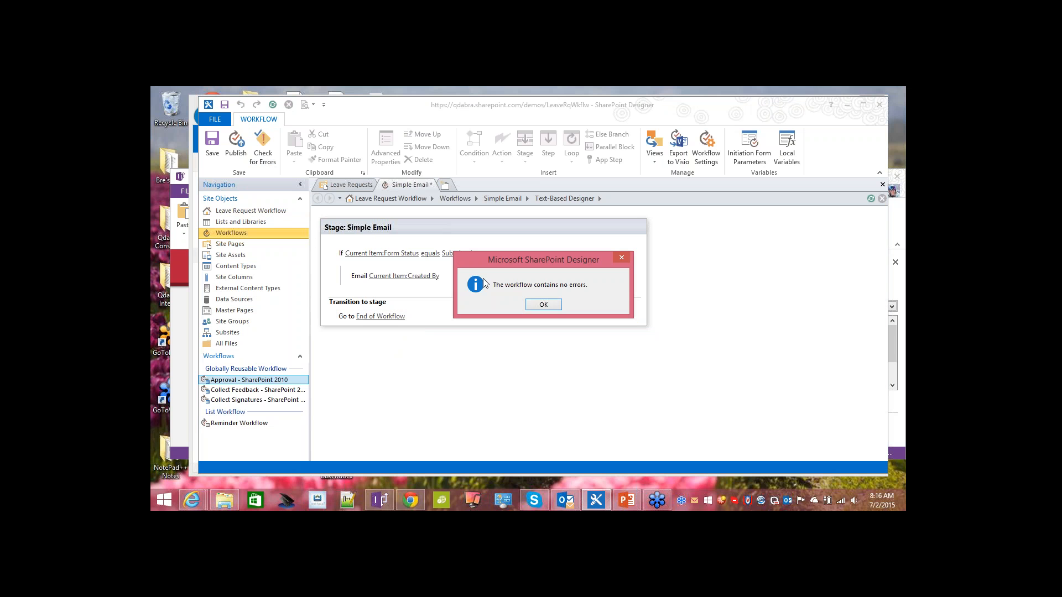
pyautogui.click(543, 305)
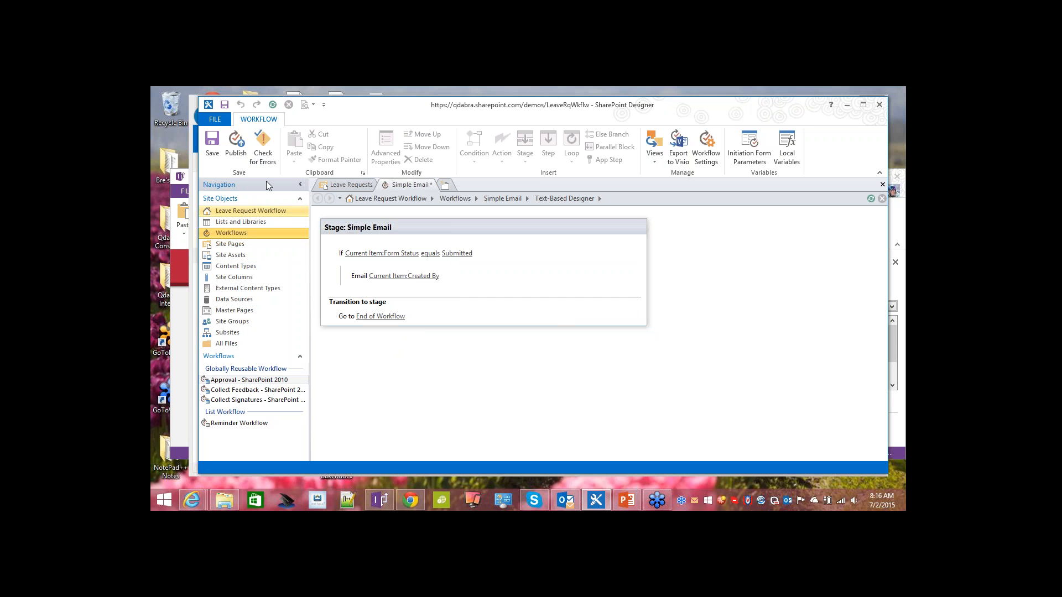
pyautogui.click(237, 150)
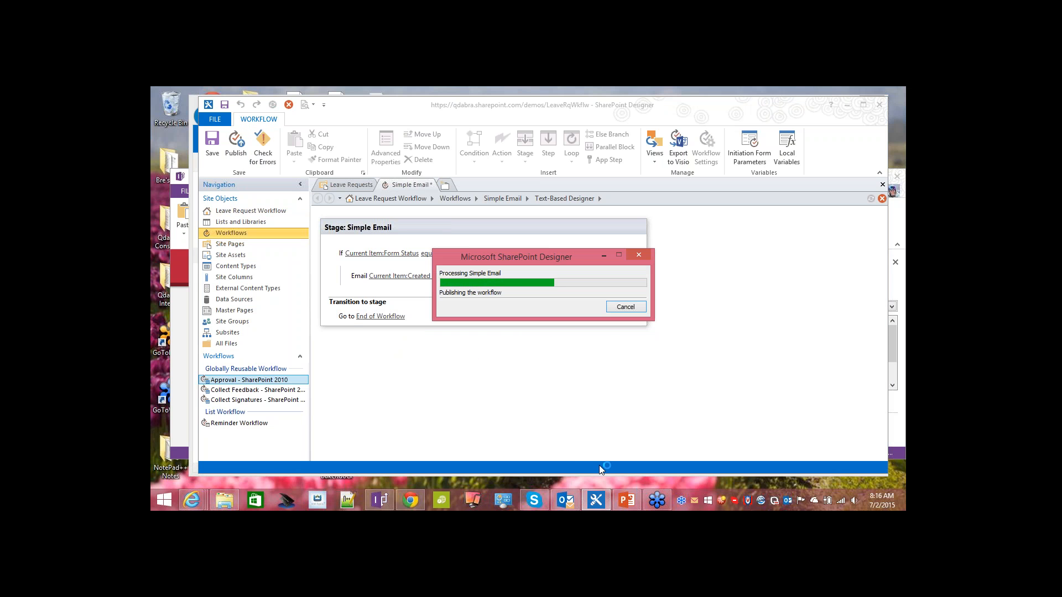
# - Switch to the Leave Requests library in Internet Explorer and open the Site Columns page of the site's settings
pyautogui.click(194, 505)
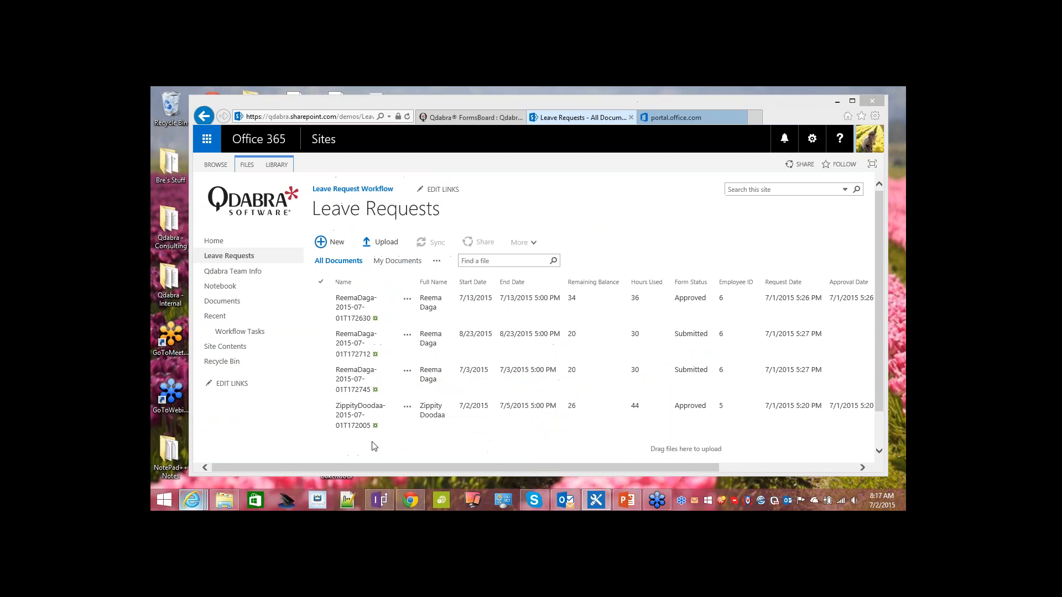
pyautogui.click(342, 444)
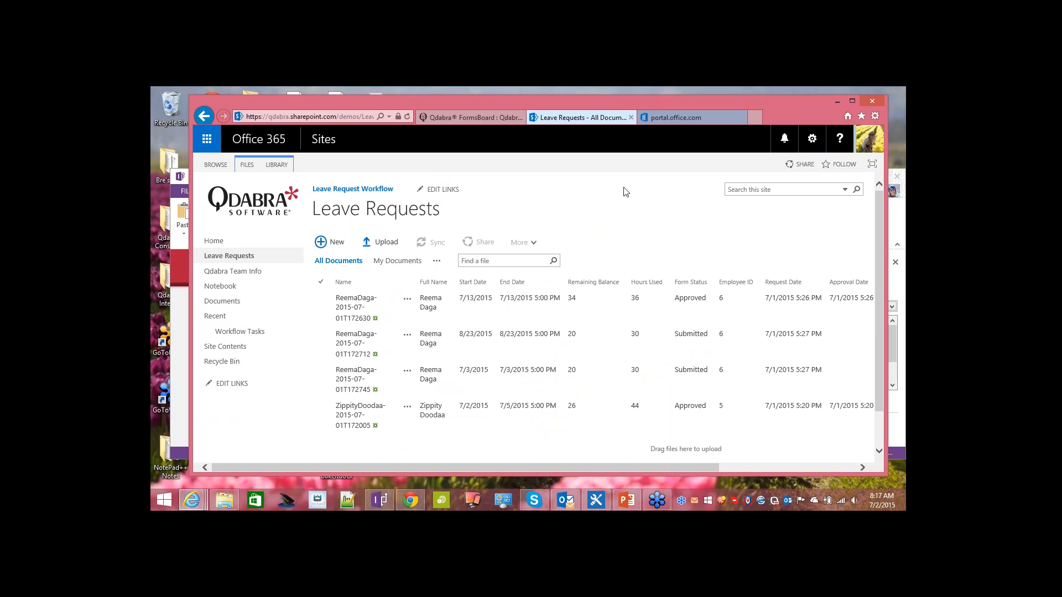
pyautogui.rightClick(811, 144)
pyautogui.click(674, 208)
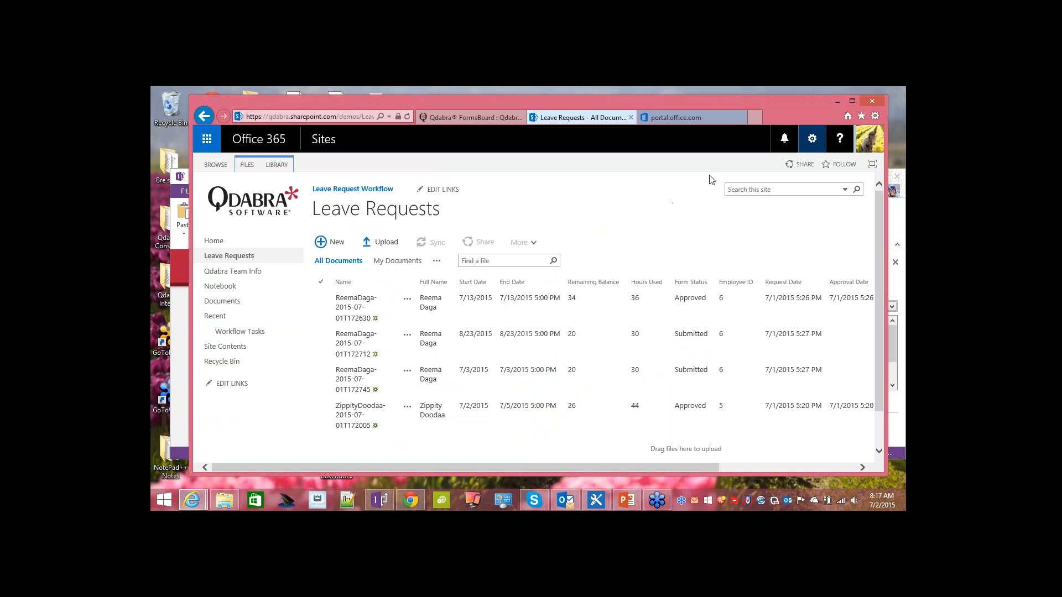
pyautogui.click(811, 139)
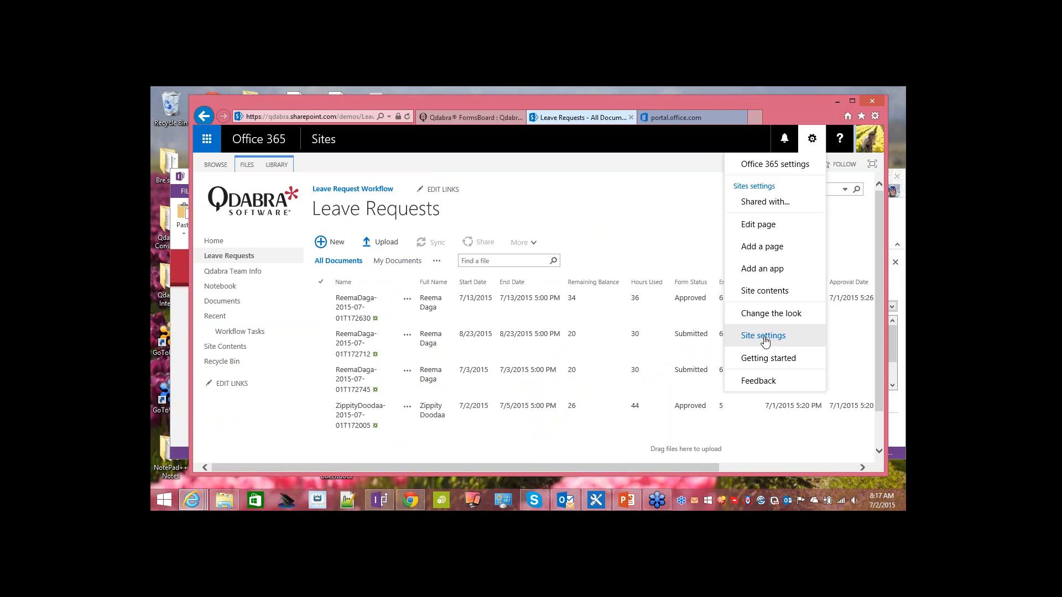
pyautogui.click(634, 214)
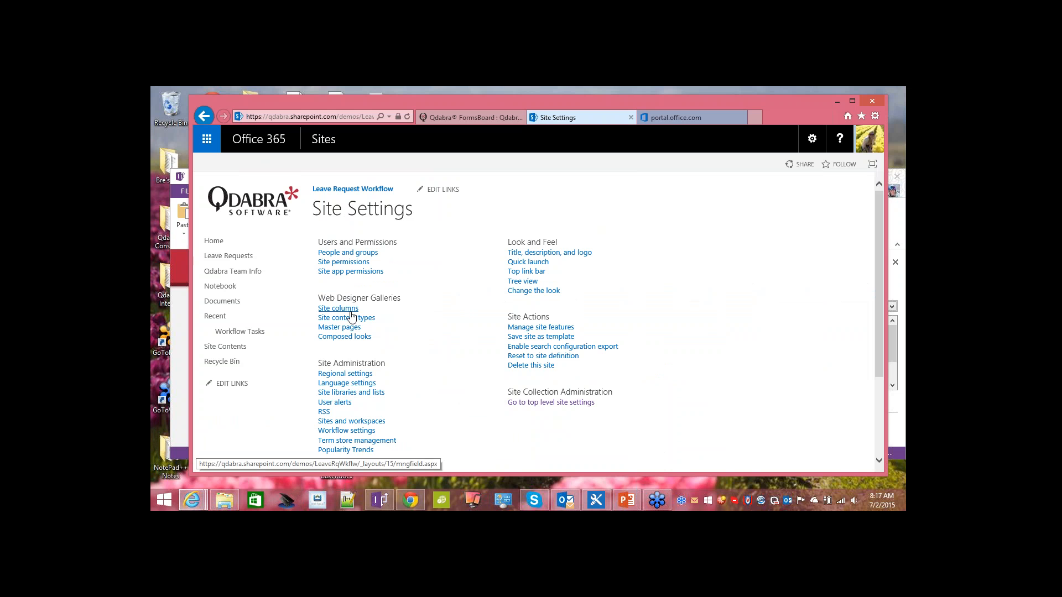
pyautogui.click(350, 310)
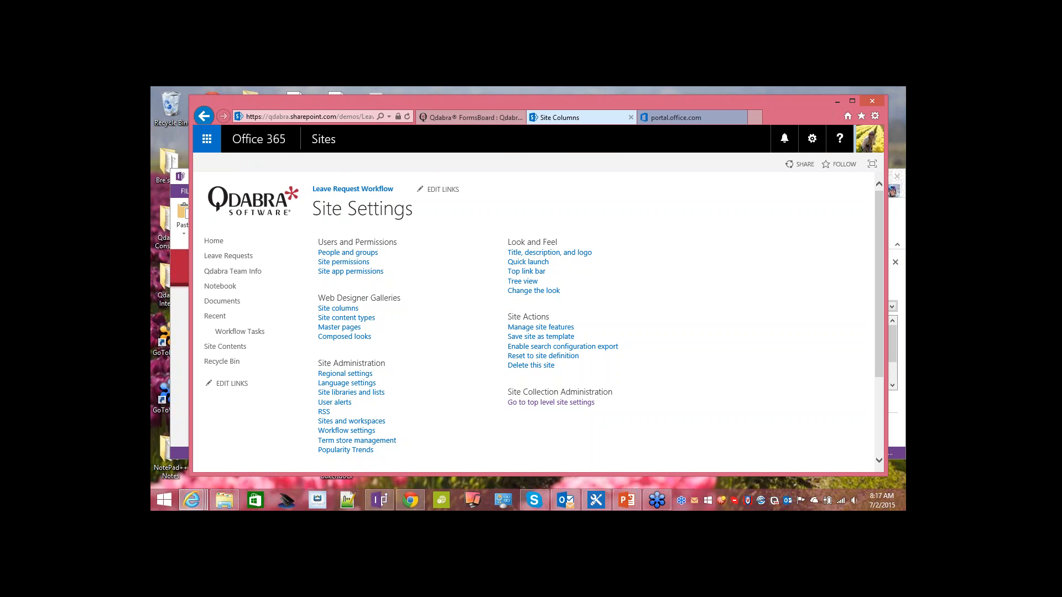
# - Look through the site column groups, including Custom Columns and Microsoft Office InfoPath, for the columns available to the site
pyautogui.scroll(-2, 559, 244)
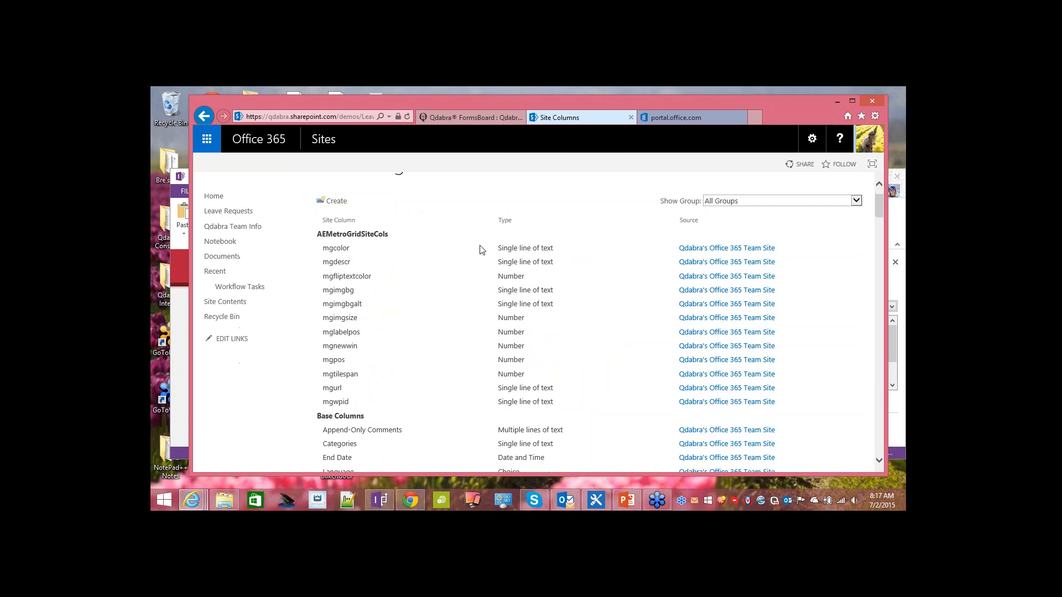
pyautogui.scroll(-8, 480, 250)
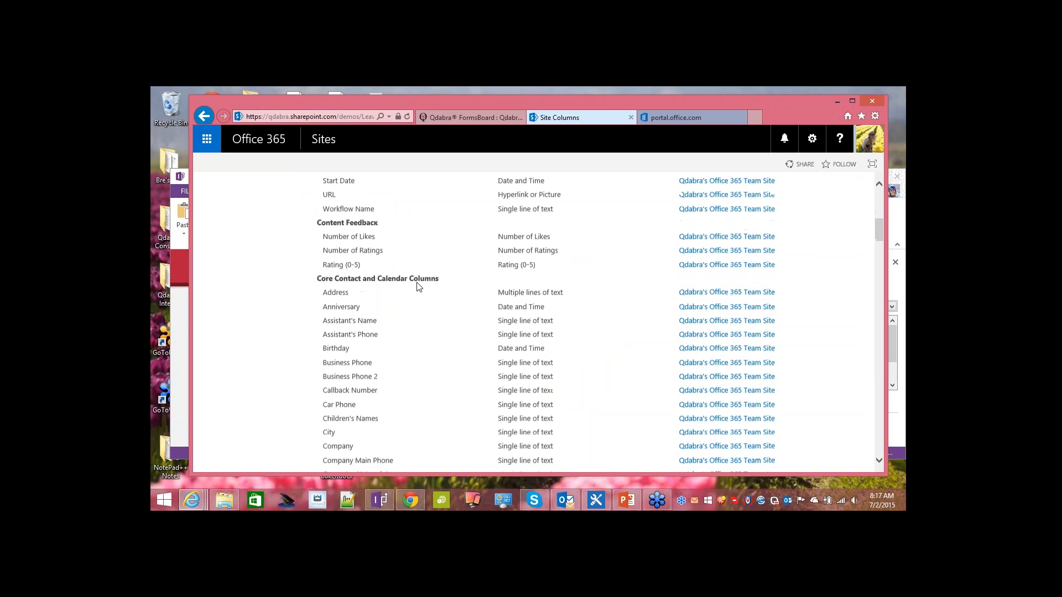
pyautogui.scroll(-14, 418, 285)
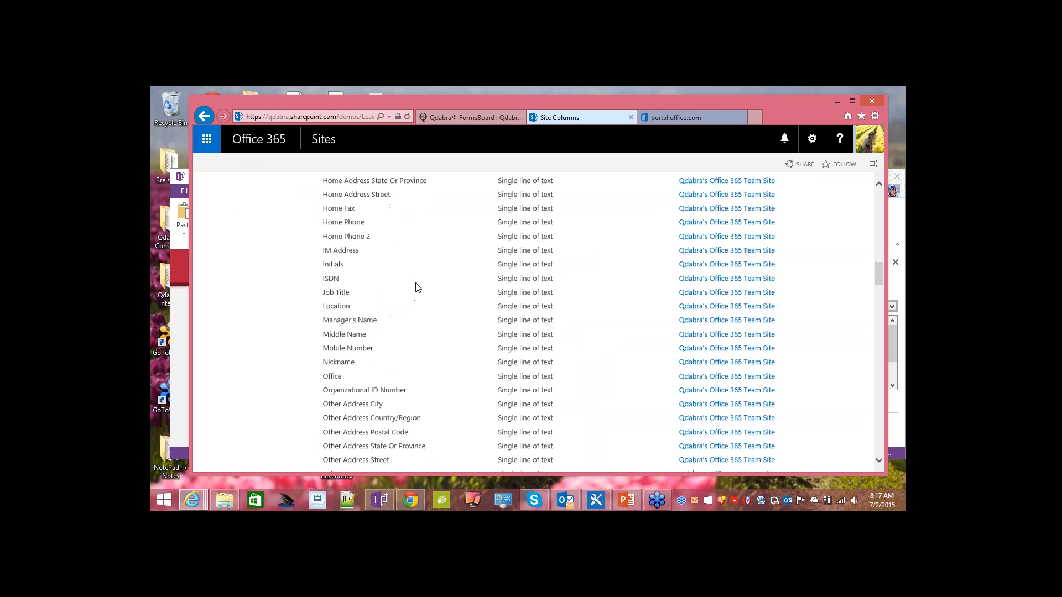
pyautogui.scroll(-20, 418, 286)
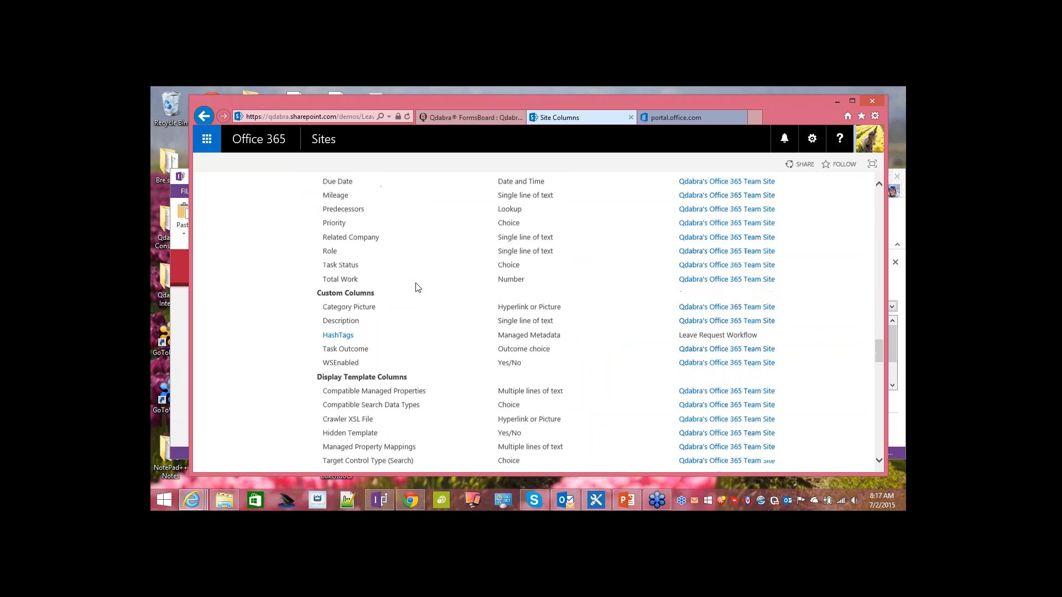
pyautogui.scroll(-15, 418, 287)
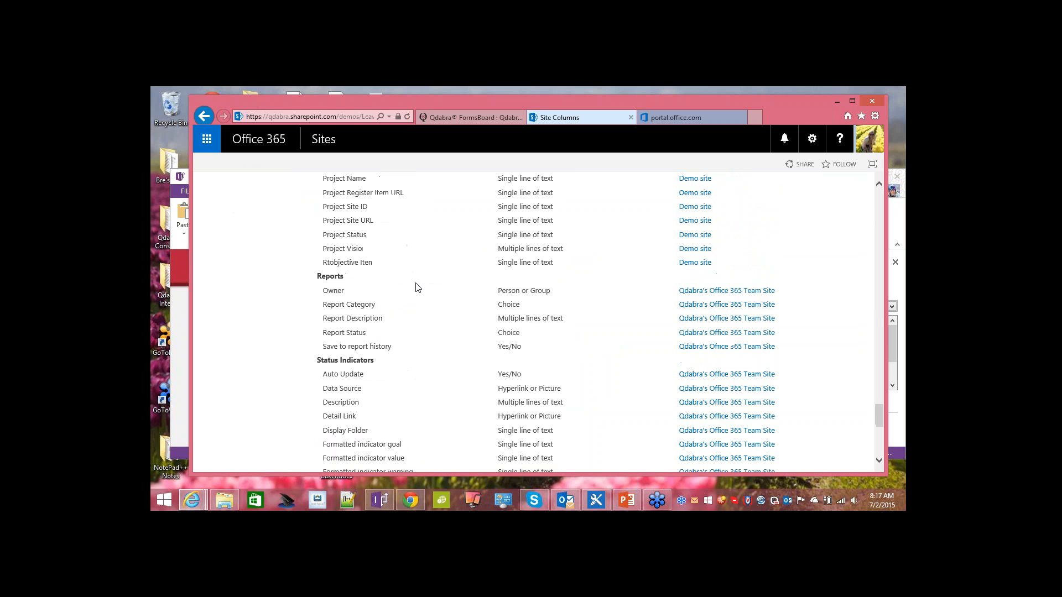
pyautogui.scroll(-7, 418, 287)
pyautogui.scroll(3, 418, 287)
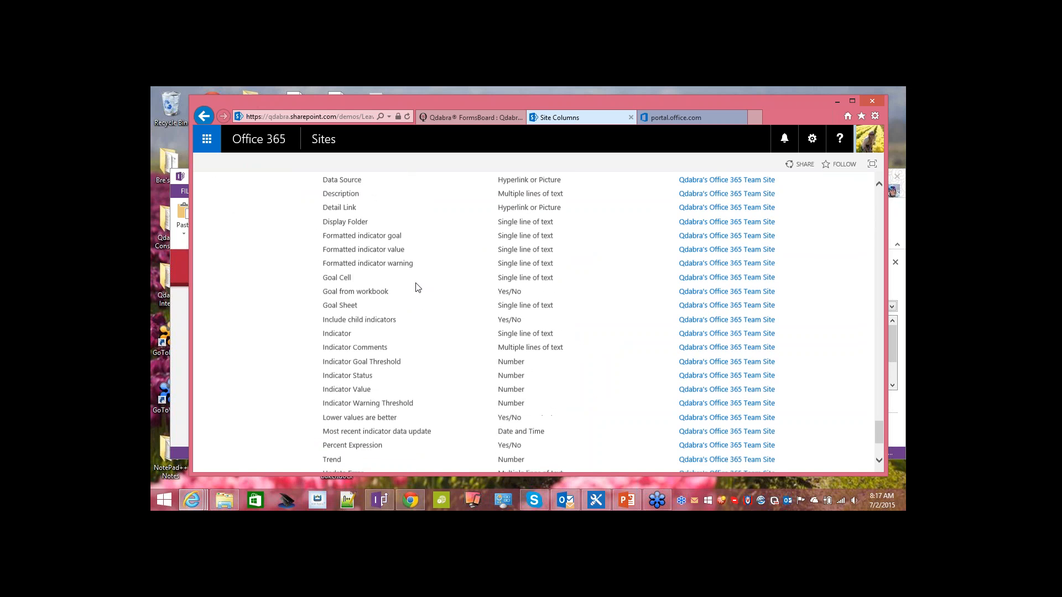
pyautogui.scroll(10, 417, 287)
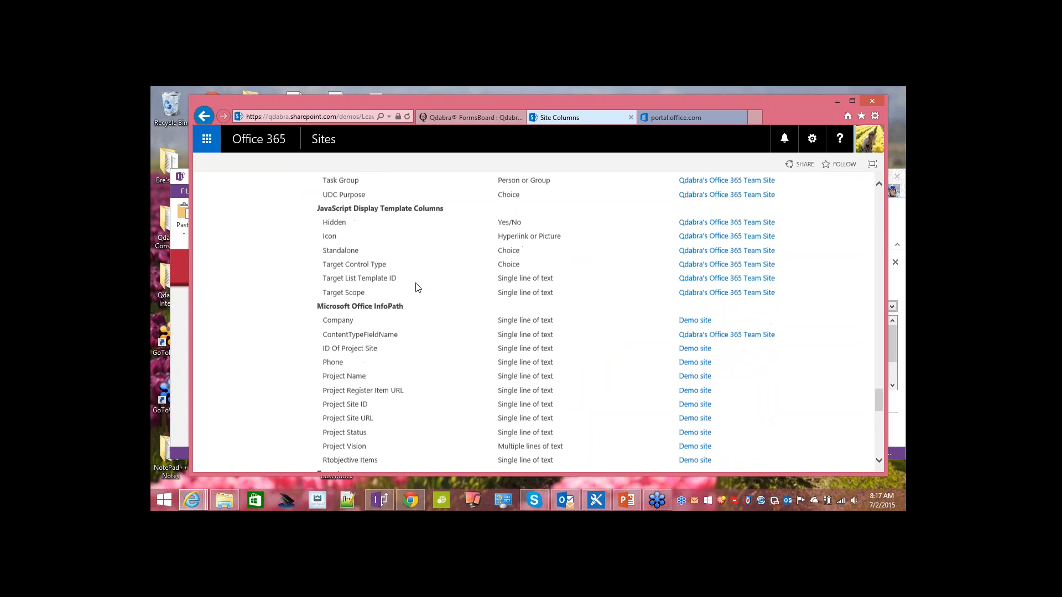
pyautogui.scroll(4, 417, 287)
pyautogui.scroll(10, 418, 287)
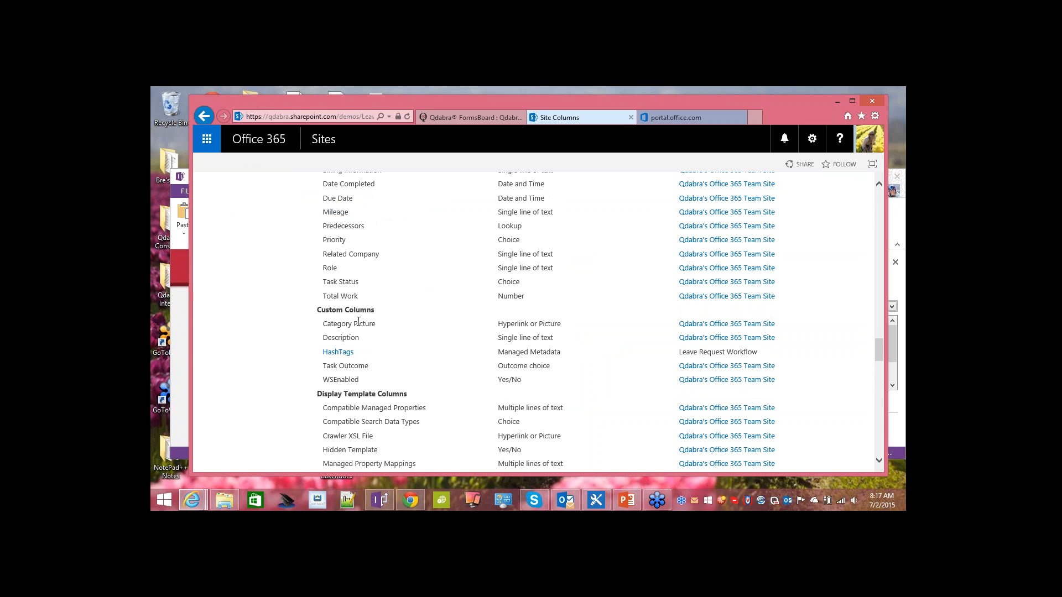
pyautogui.scroll(5, 359, 319)
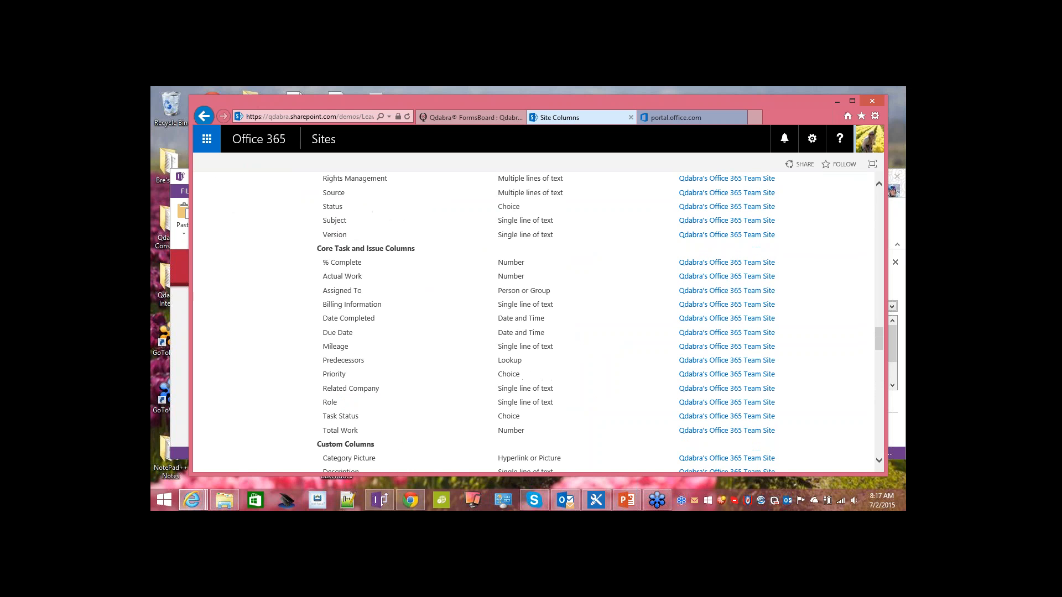
pyautogui.scroll(15, 359, 321)
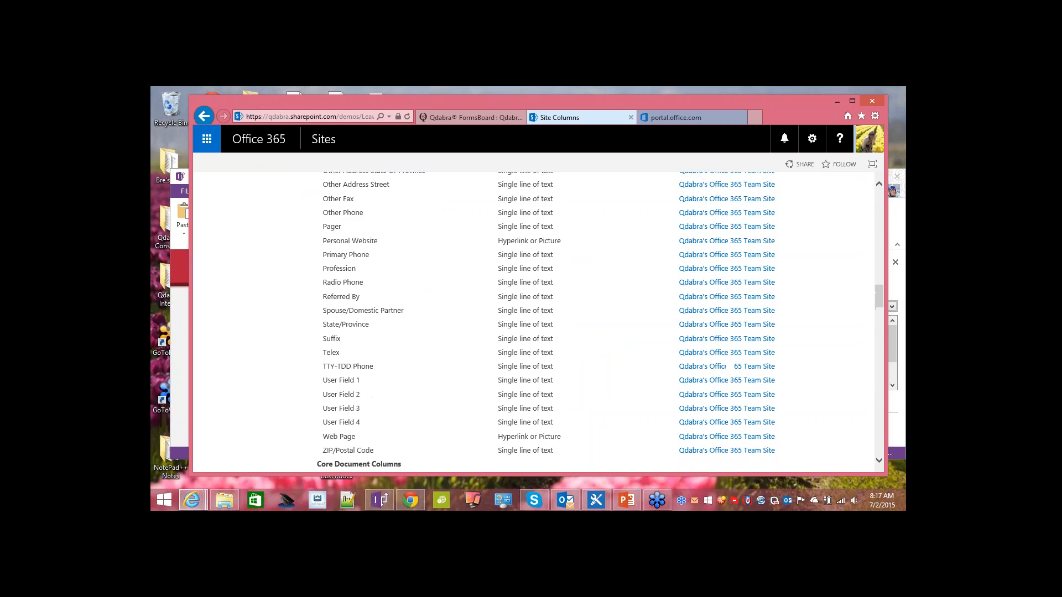
pyautogui.scroll(15, 359, 320)
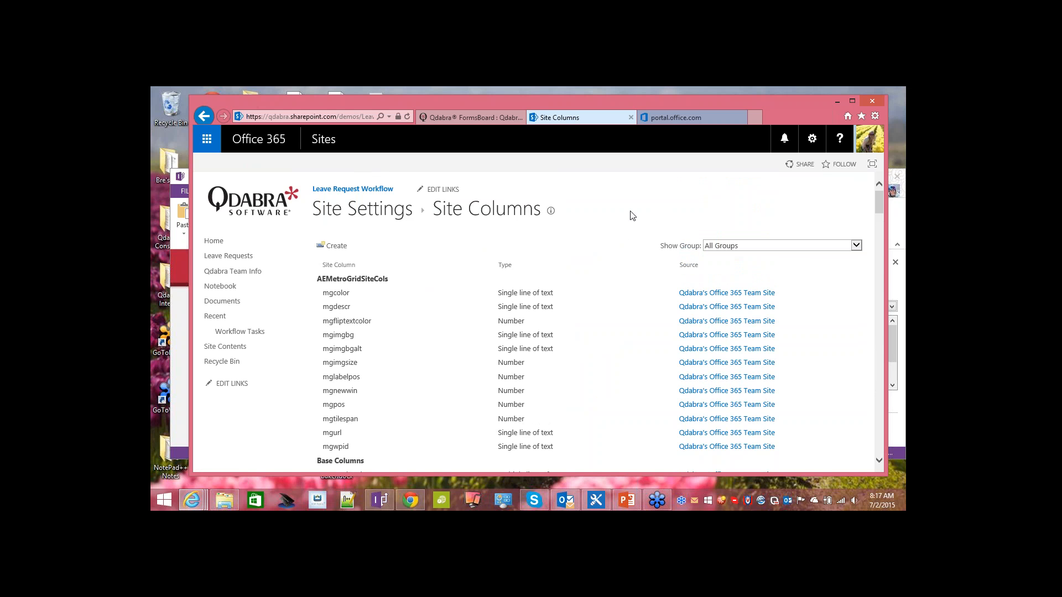
# - Return to the Leave Requests library and open a new leave request form
pyautogui.click(231, 258)
pyautogui.click(674, 117)
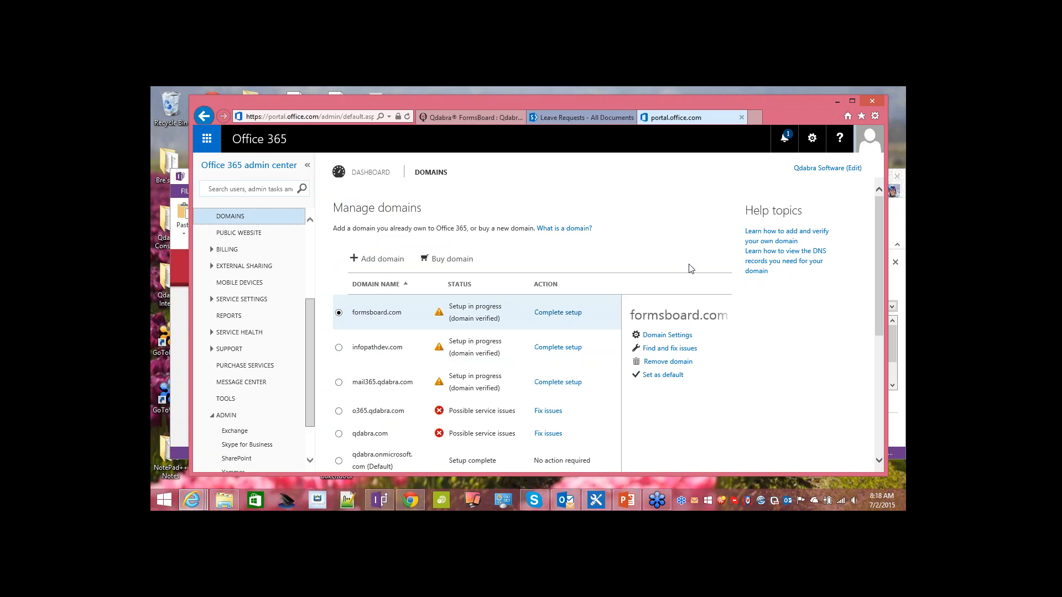
pyautogui.click(581, 121)
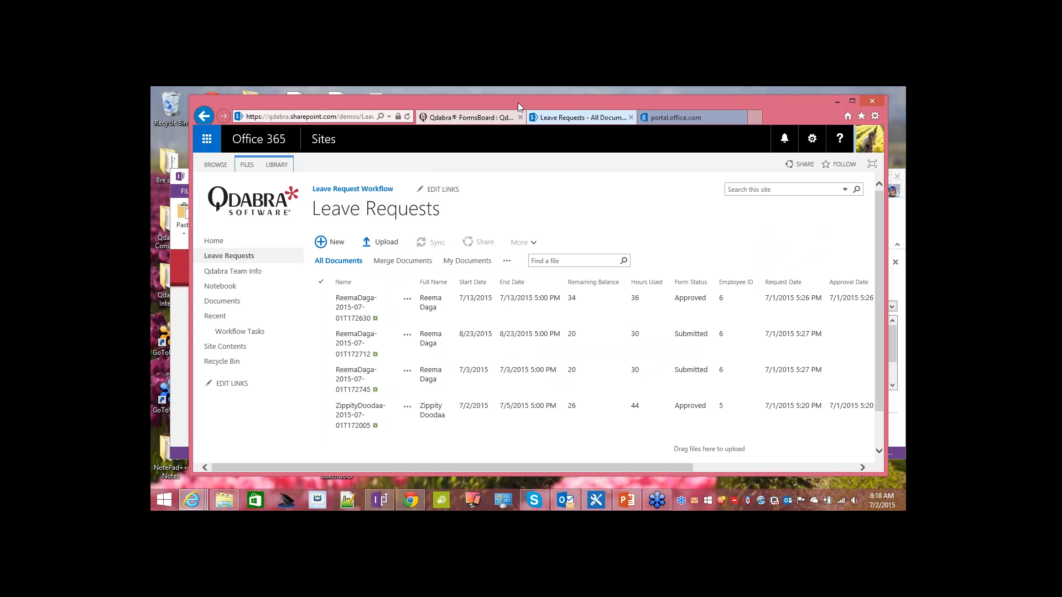
pyautogui.moveTo(517, 100); pyautogui.dragTo(487, 96)
pyautogui.click(311, 242)
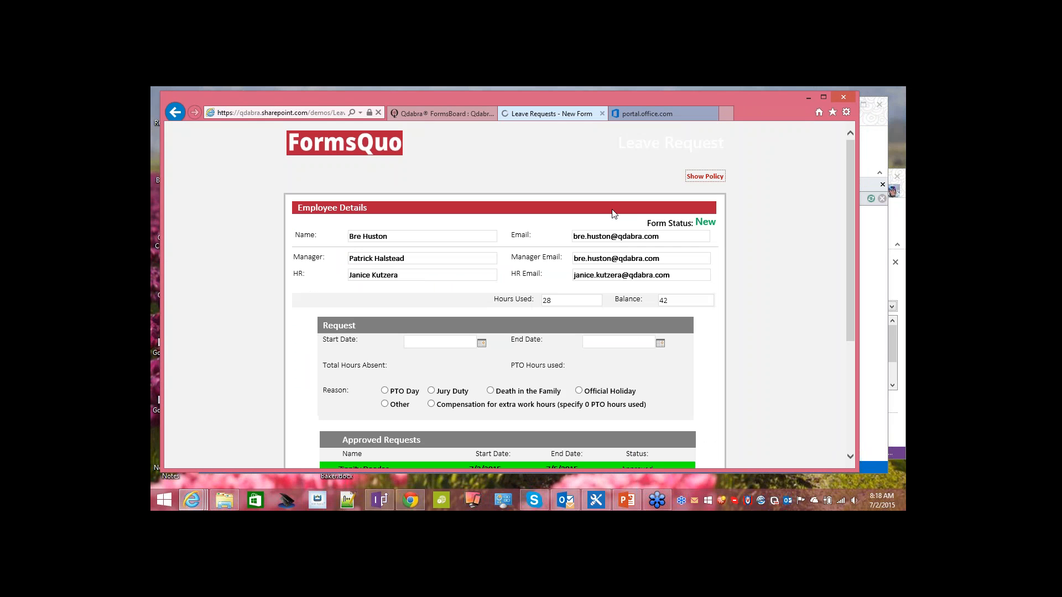
# - Set the leave request's start date to 7/3/2015 and its end date to 7/6/2015
pyautogui.scroll(-1, 564, 285)
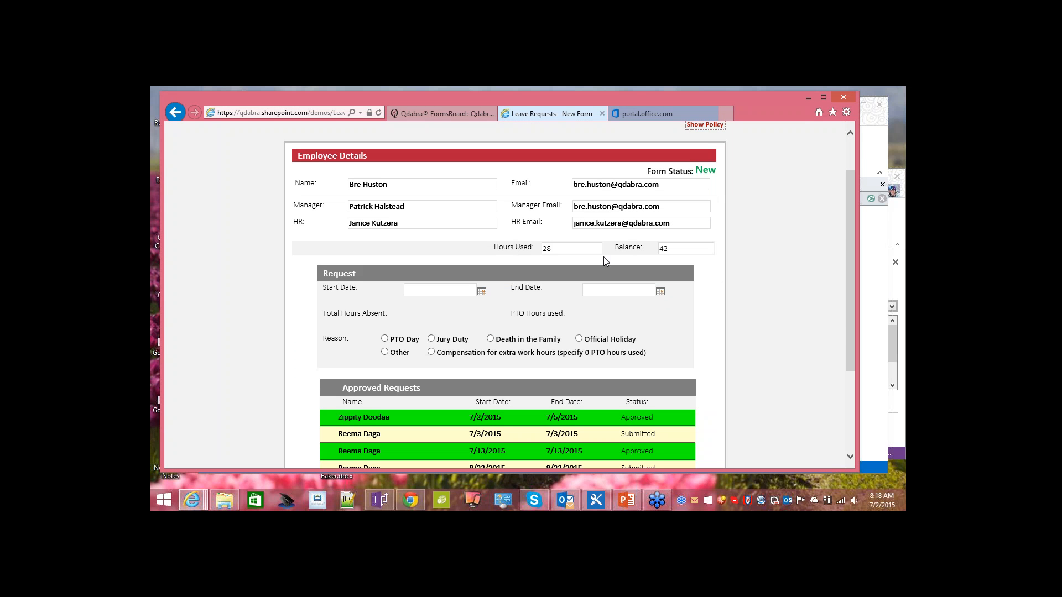
pyautogui.click(482, 292)
pyautogui.click(482, 292)
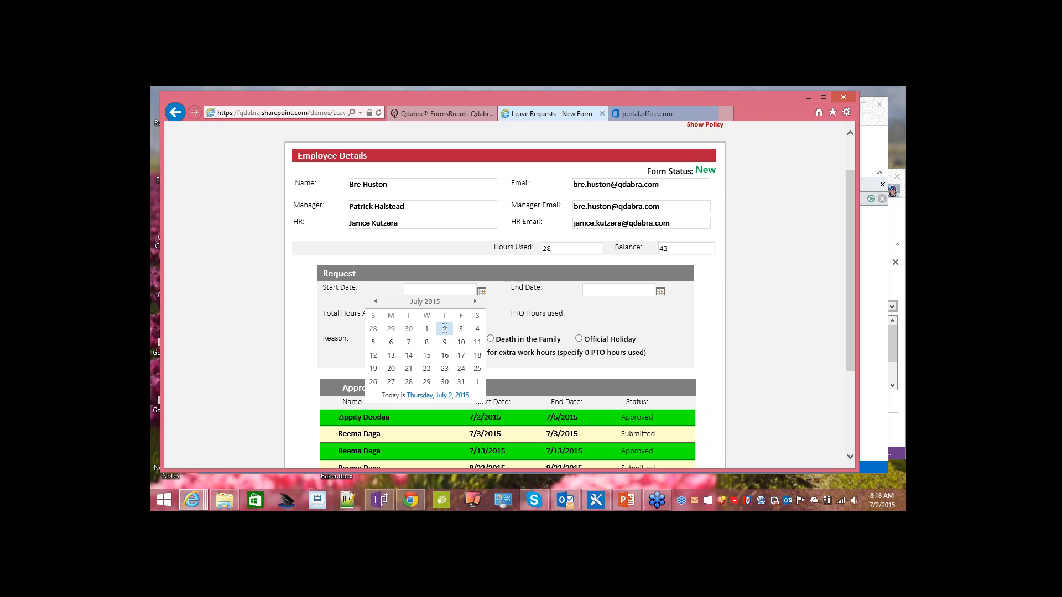
pyautogui.click(462, 329)
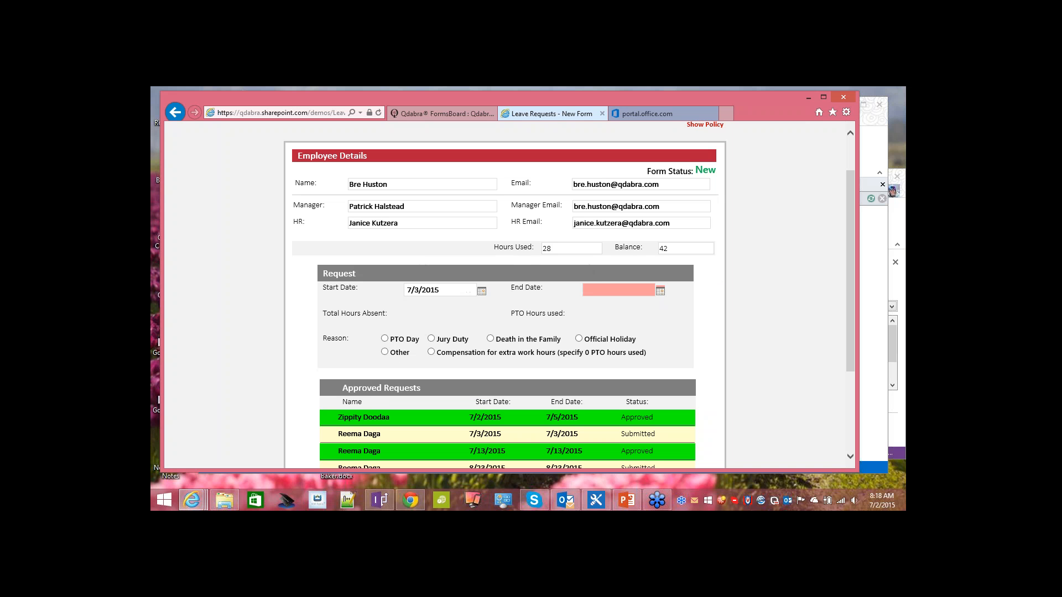
pyautogui.click(661, 291)
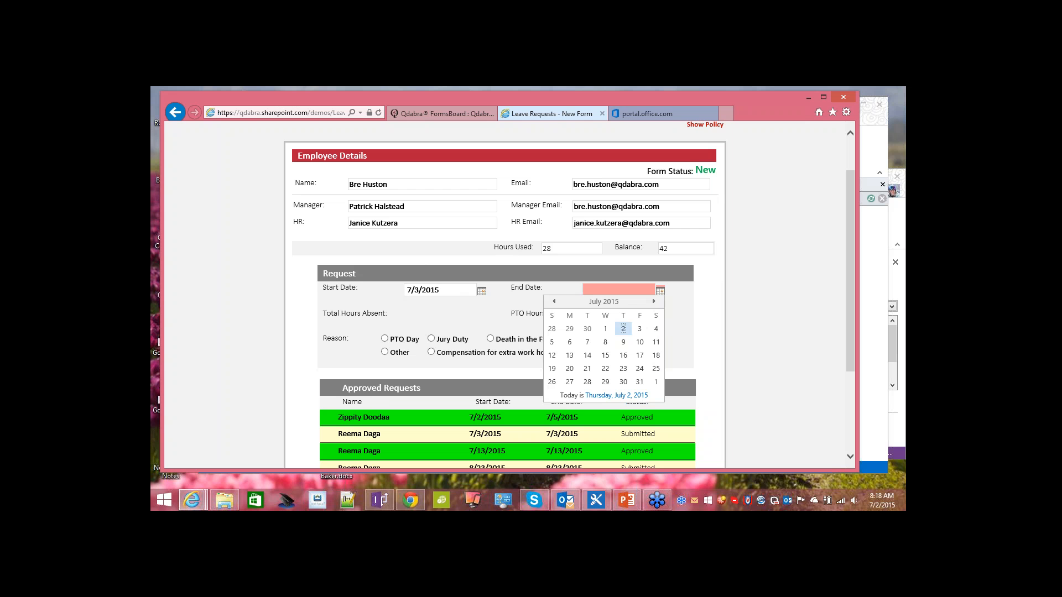
pyautogui.click(569, 342)
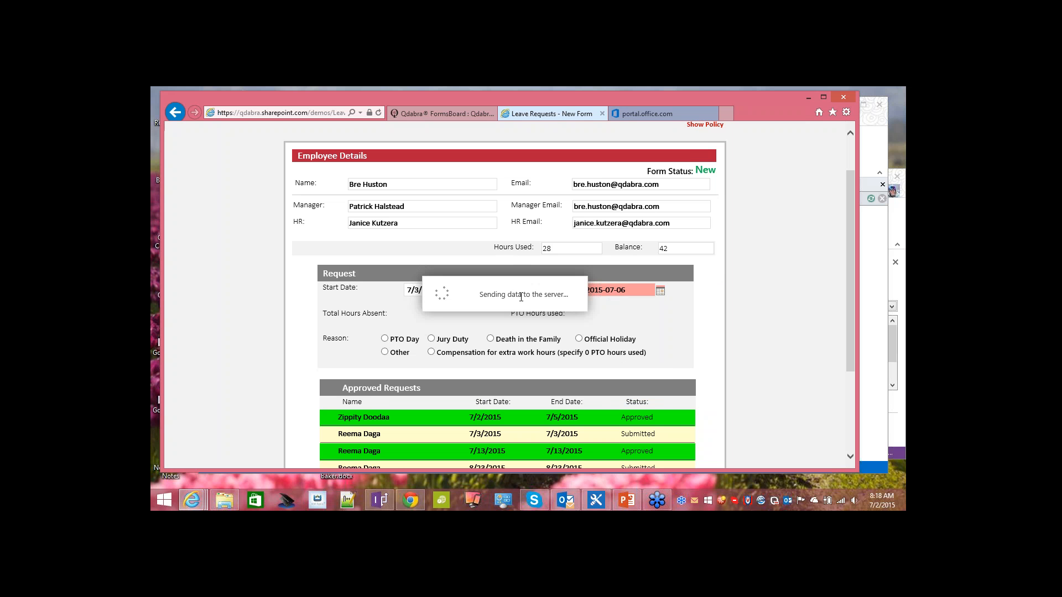
# - Choose Official Holiday as the reason, enter the comment "The 4th of July celebration!" and submit the request
pyautogui.click(385, 340)
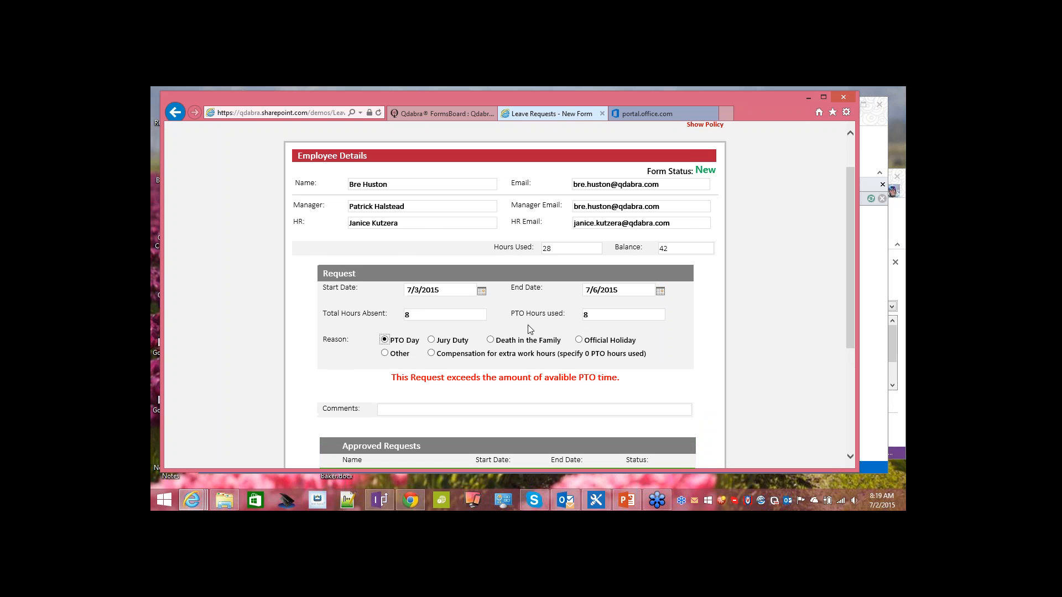
pyautogui.scroll(-1, 530, 330)
pyautogui.click(578, 288)
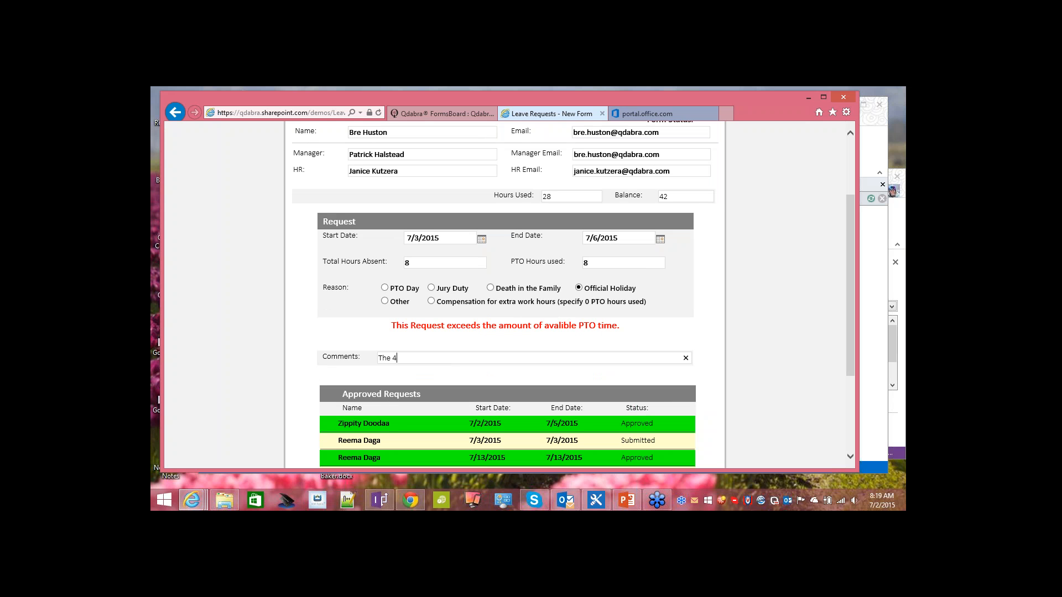
pyautogui.write('July celebration!')
pyautogui.scroll(-3, 706, 320)
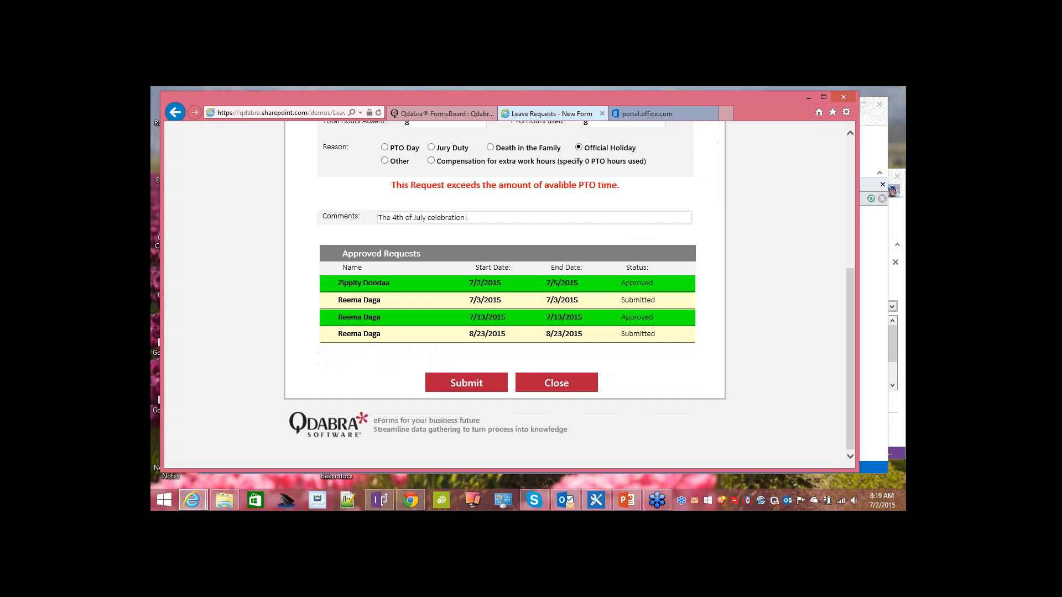
pyautogui.click(466, 383)
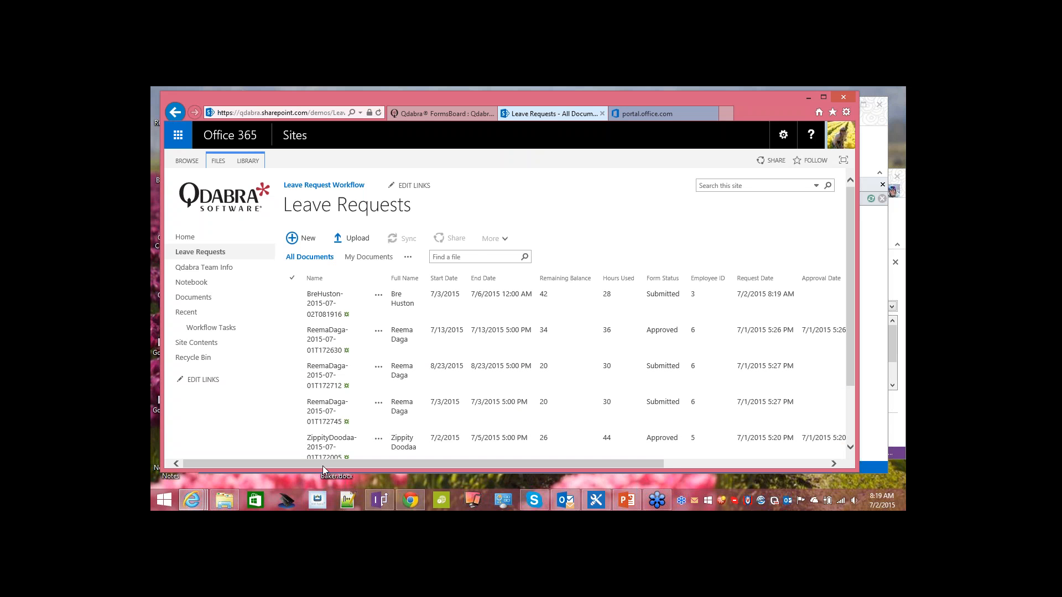
# - Sort the Leave Requests library by Start Date and check the new request's workflow status columns
pyautogui.moveTo(323, 466); pyautogui.dragTo(328, 465)
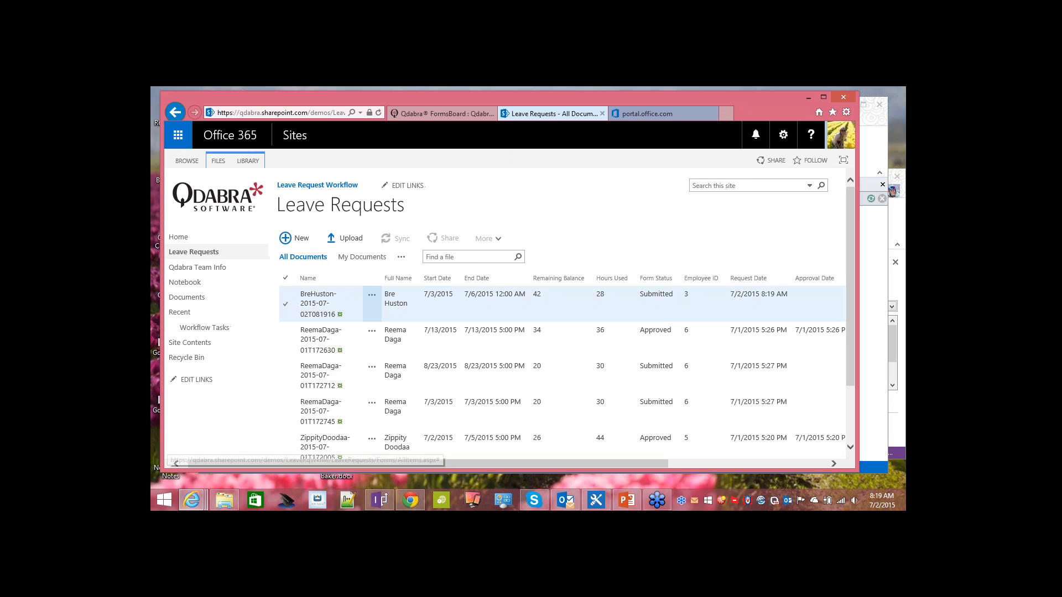
pyautogui.click(437, 279)
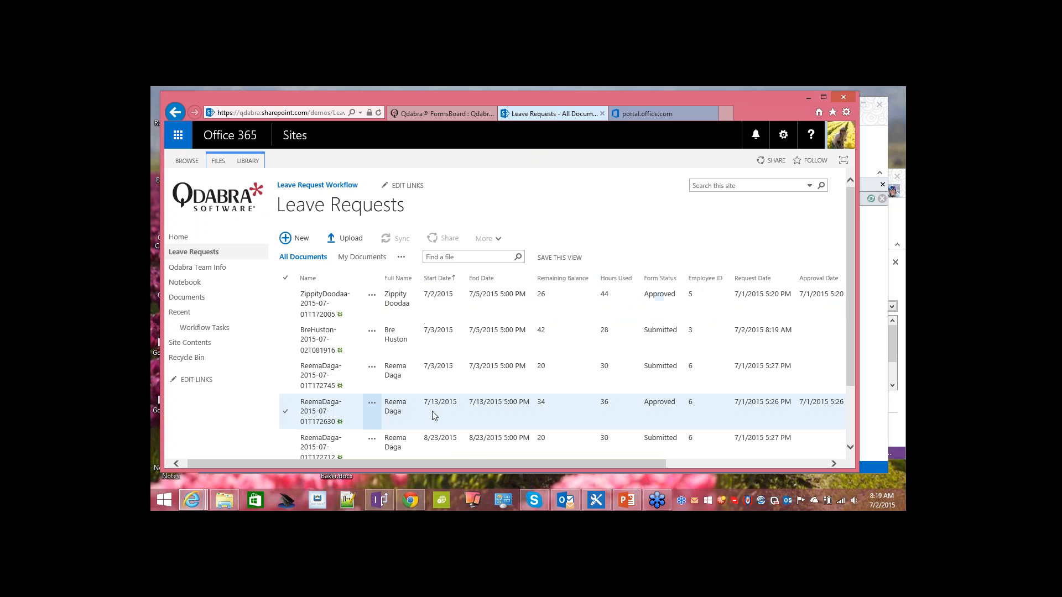
pyautogui.moveTo(401, 466); pyautogui.dragTo(602, 454)
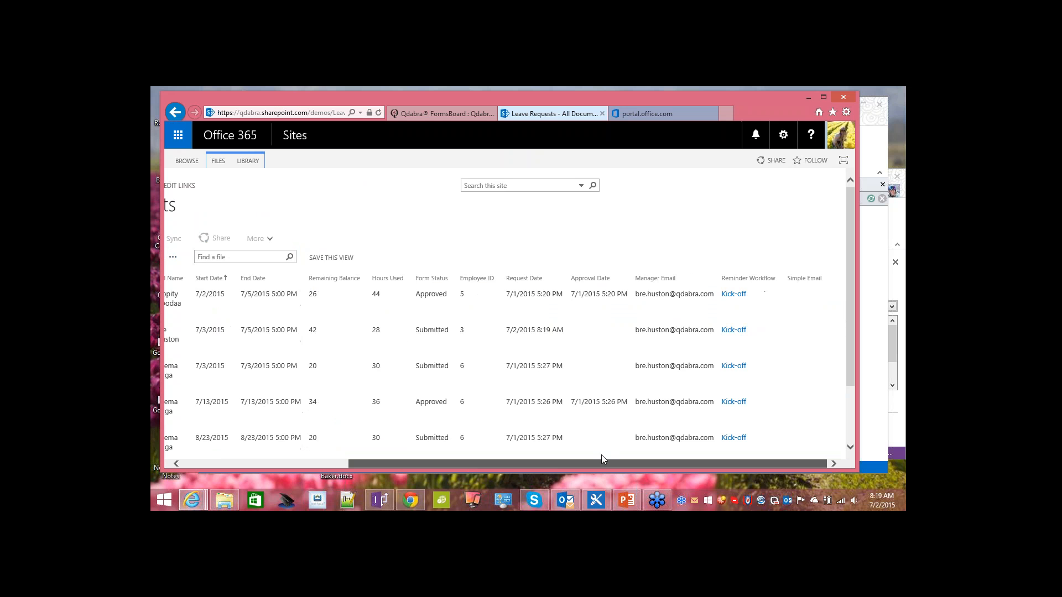
pyautogui.moveTo(504, 450); pyautogui.dragTo(332, 446)
pyautogui.scroll(-2, 325, 376)
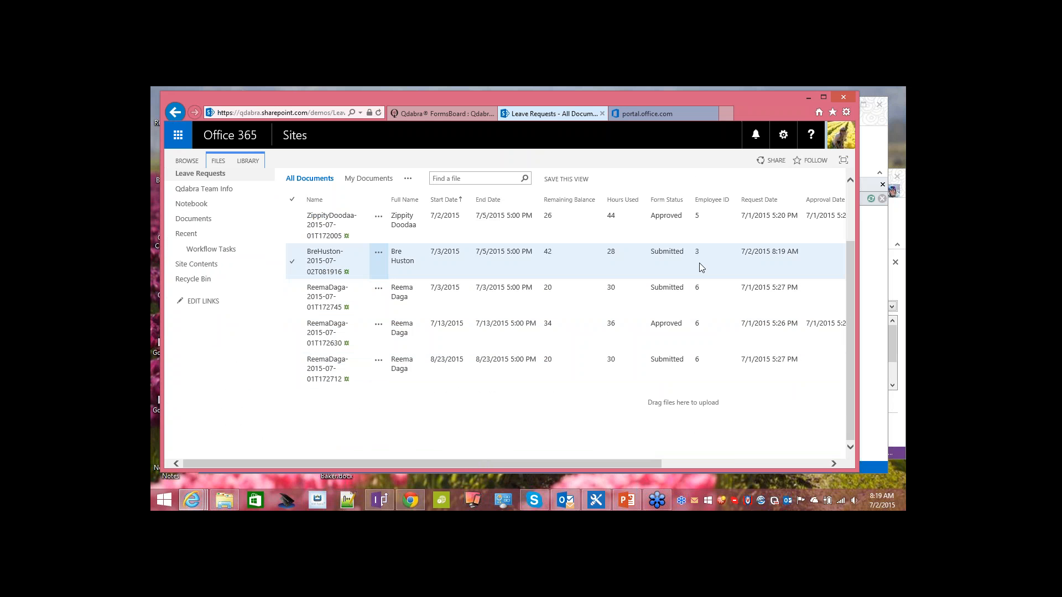
pyautogui.moveTo(386, 464); pyautogui.dragTo(597, 443)
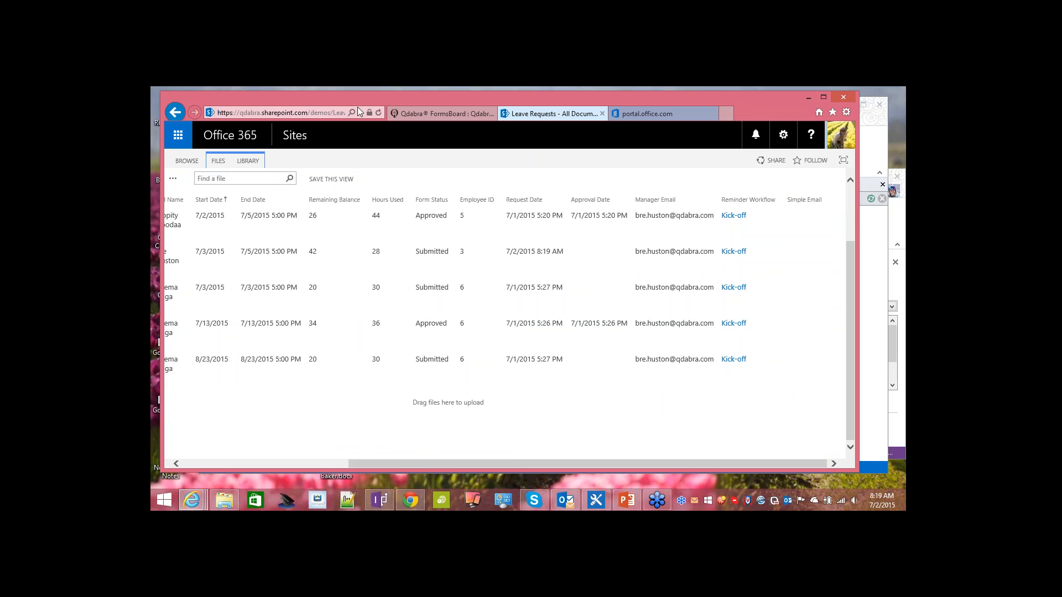
# - Reload the Leave Requests library and recheck the Simple Email column
pyautogui.click(379, 110)
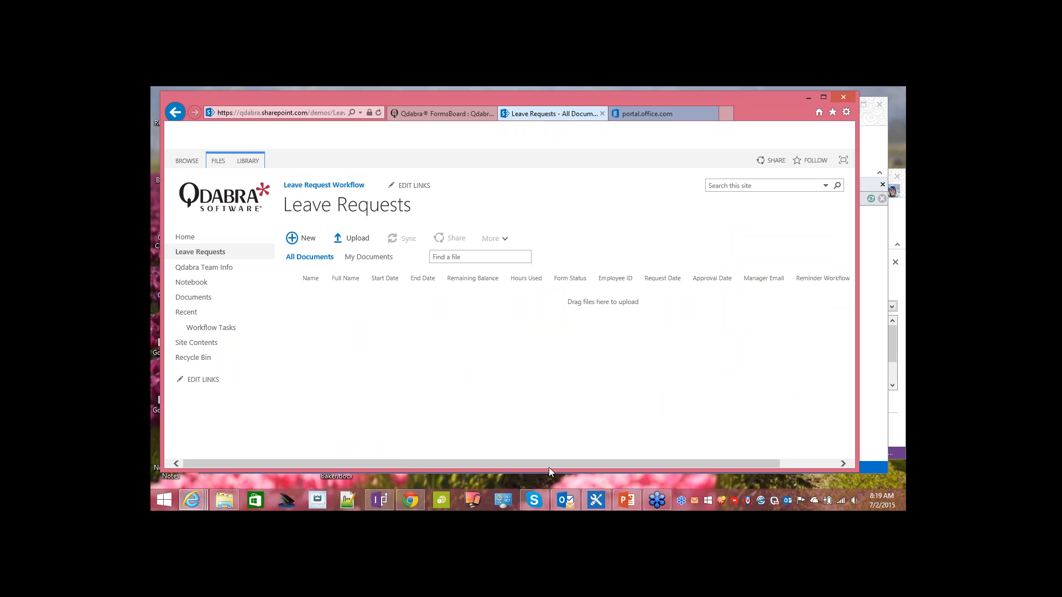
pyautogui.scroll(-2, 512, 426)
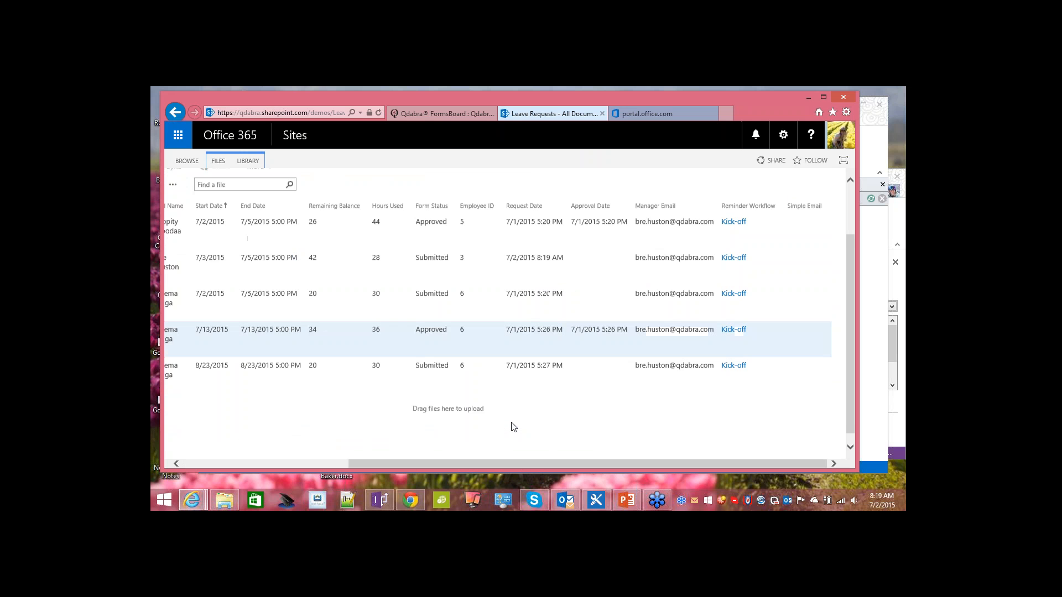
pyautogui.scroll(2, 514, 428)
pyautogui.moveTo(531, 465); pyautogui.dragTo(666, 407)
pyautogui.scroll(-1, 529, 413)
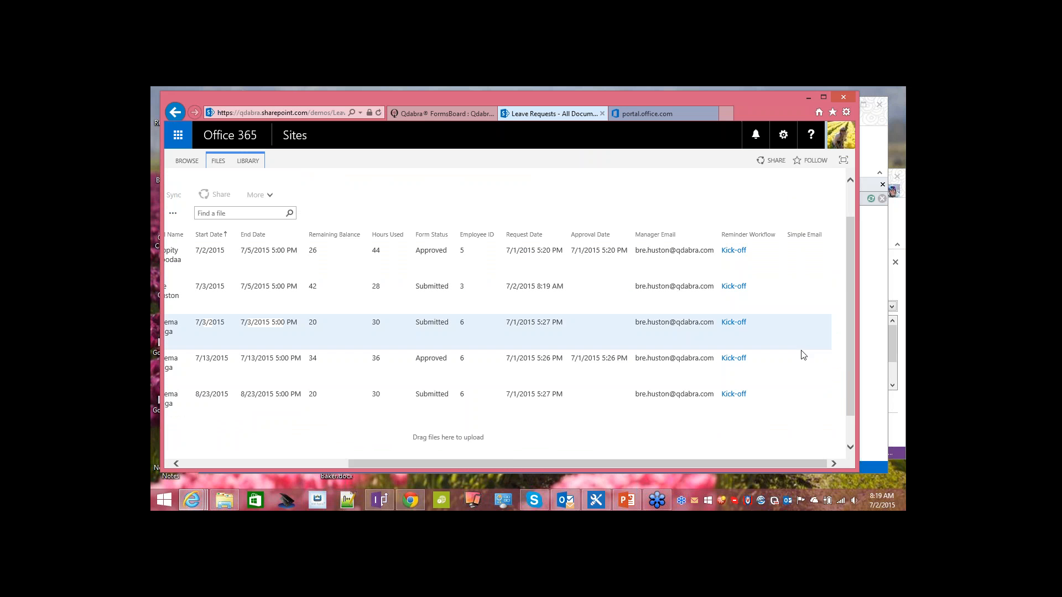
# - In SharePoint Designer, set the Simple Email workflow to start automatically when an item is created or changed, and publish it
pyautogui.click(594, 501)
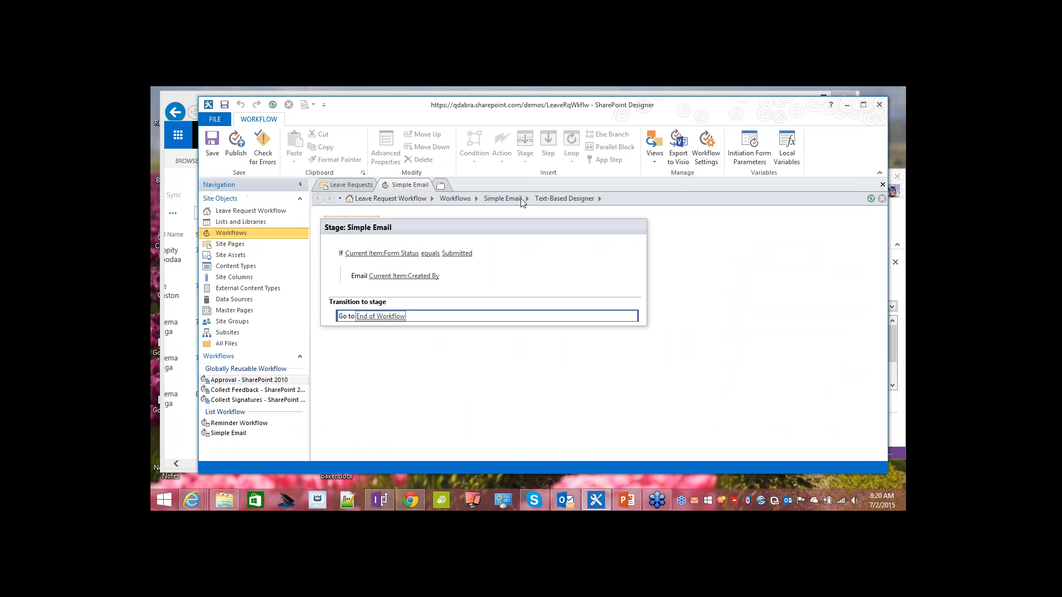
pyautogui.click(508, 199)
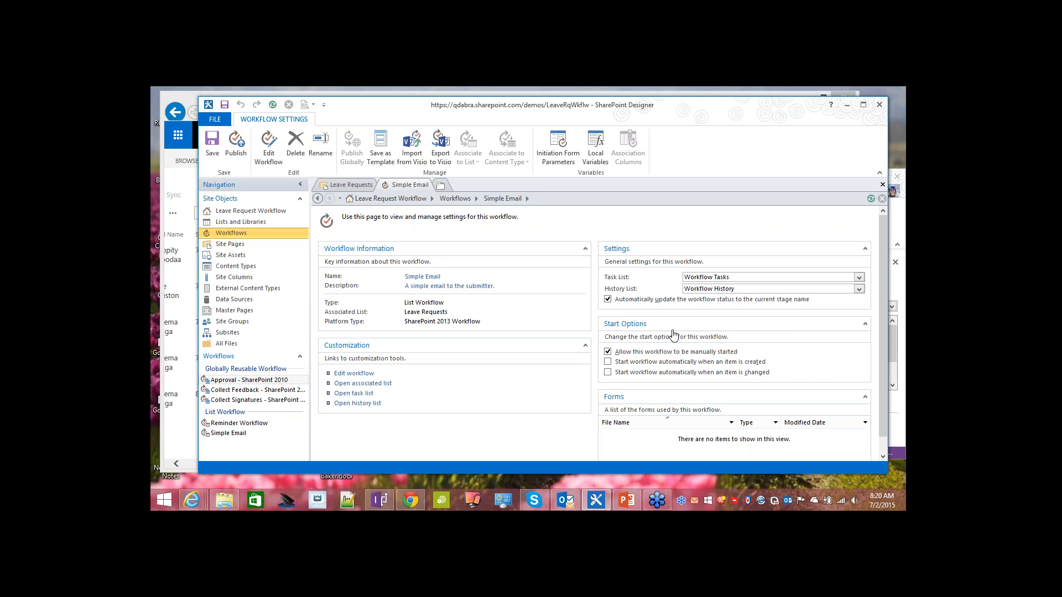
pyautogui.click(607, 362)
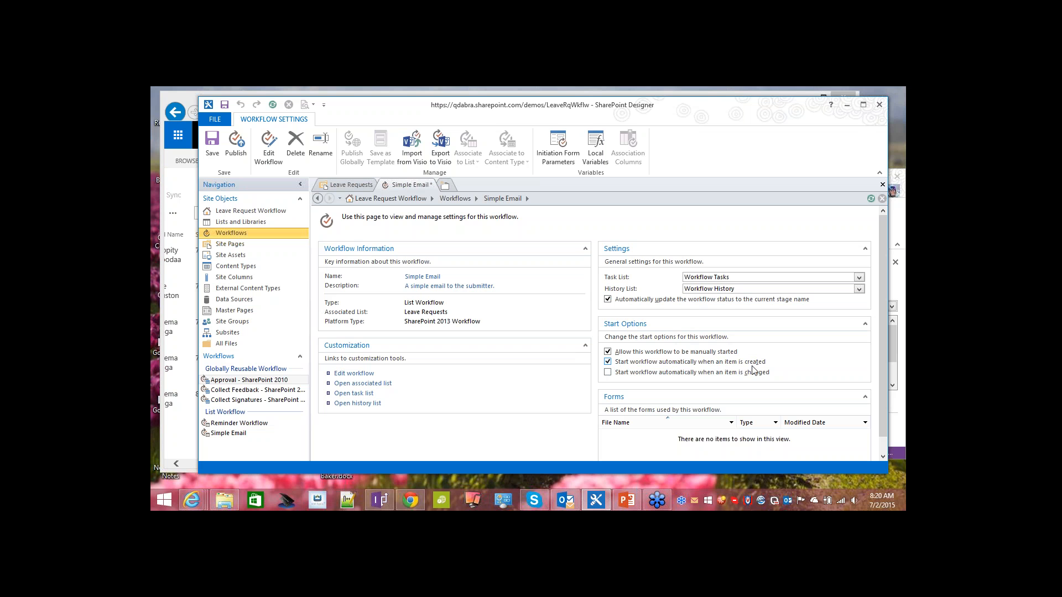
pyautogui.click(608, 372)
pyautogui.click(244, 147)
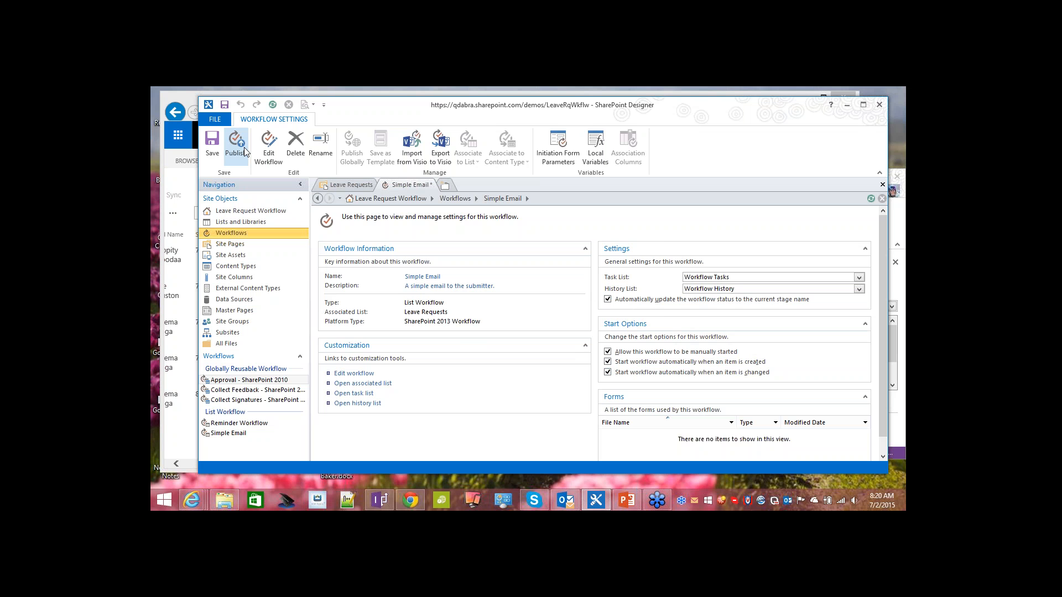
pyautogui.click(236, 145)
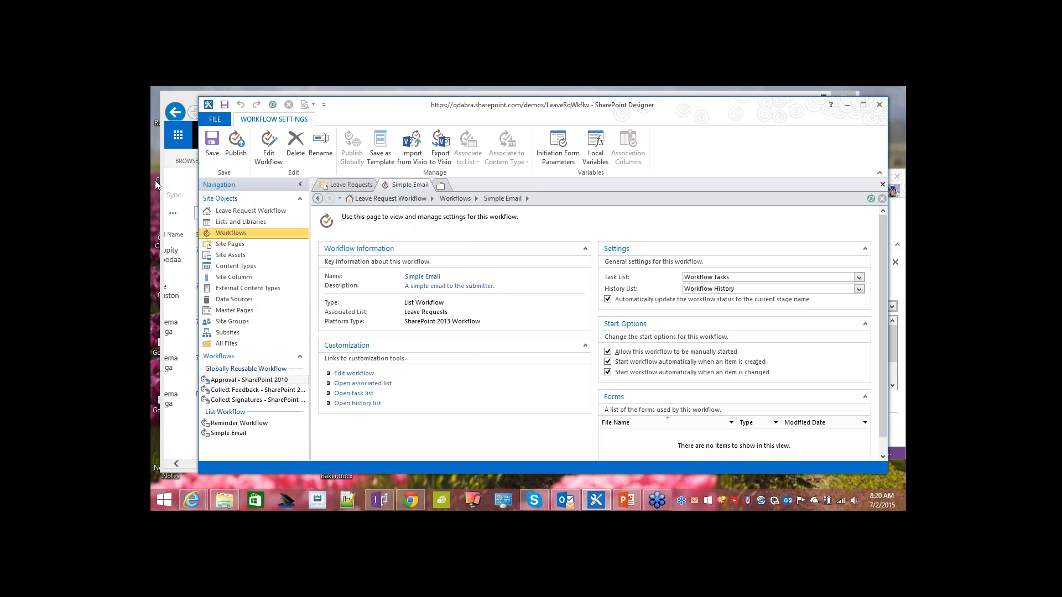
# - Switch back to the Leave Requests library in Internet Explorer and open another new leave request form
pyautogui.click(184, 94)
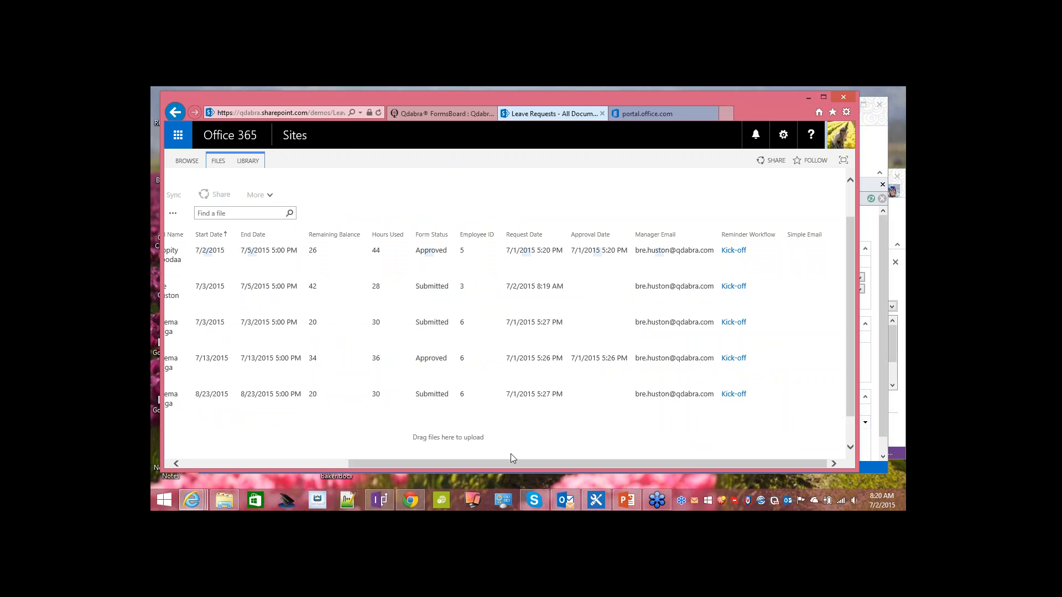
pyautogui.moveTo(417, 460); pyautogui.dragTo(236, 461)
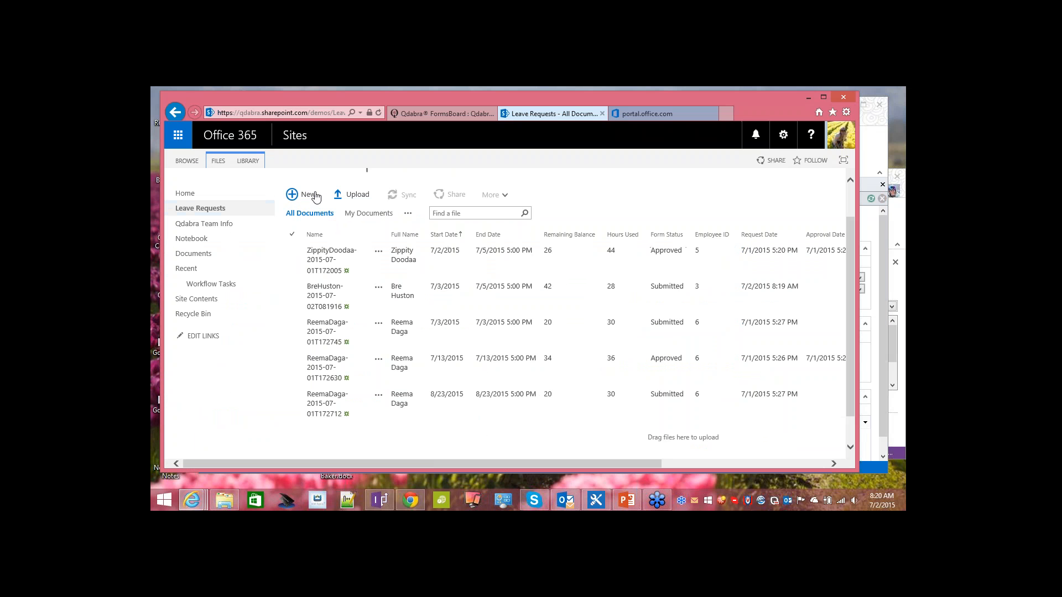
pyautogui.click(299, 194)
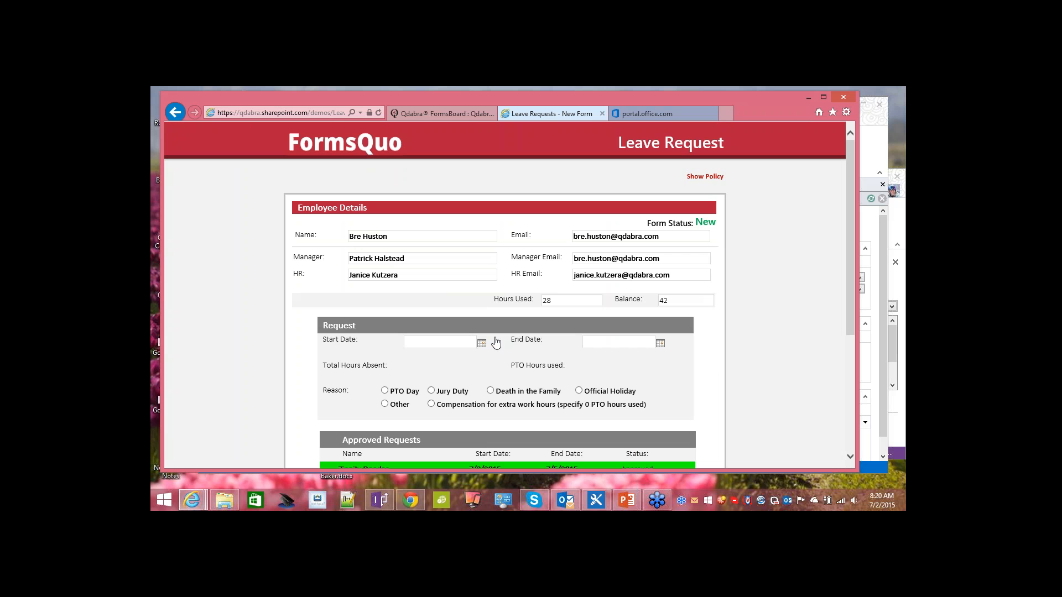
# - Date the second leave request from 7/3/2015 to 7/6/2015
pyautogui.click(495, 341)
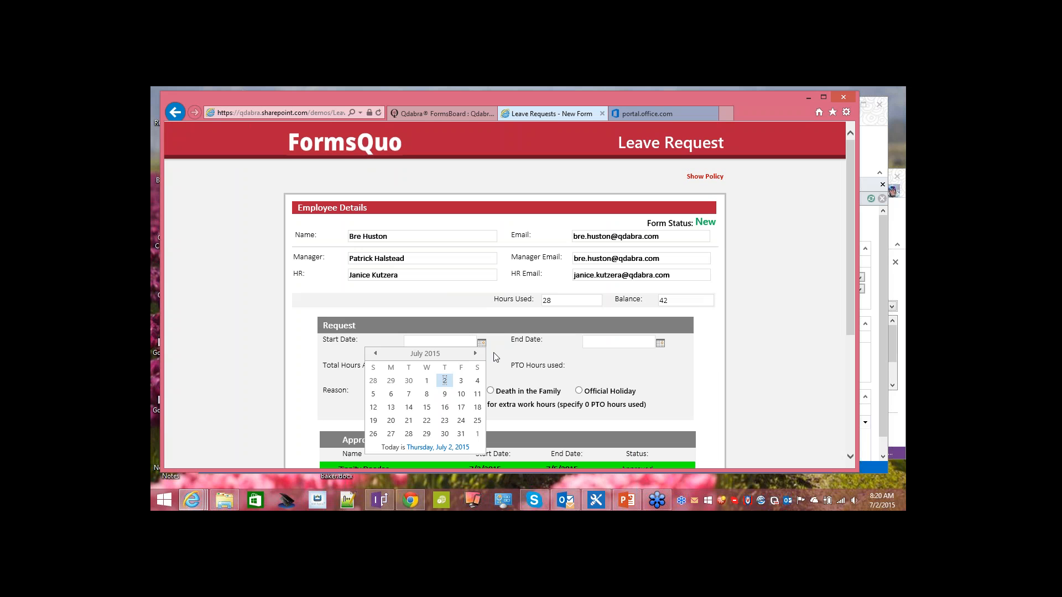
pyautogui.click(461, 382)
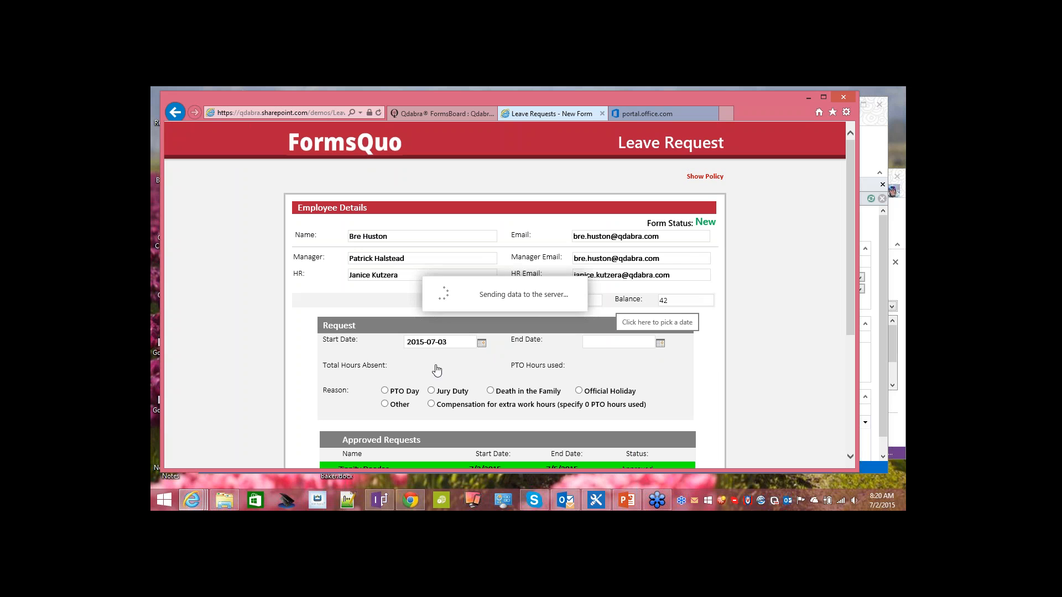
pyautogui.click(621, 344)
pyautogui.click(570, 393)
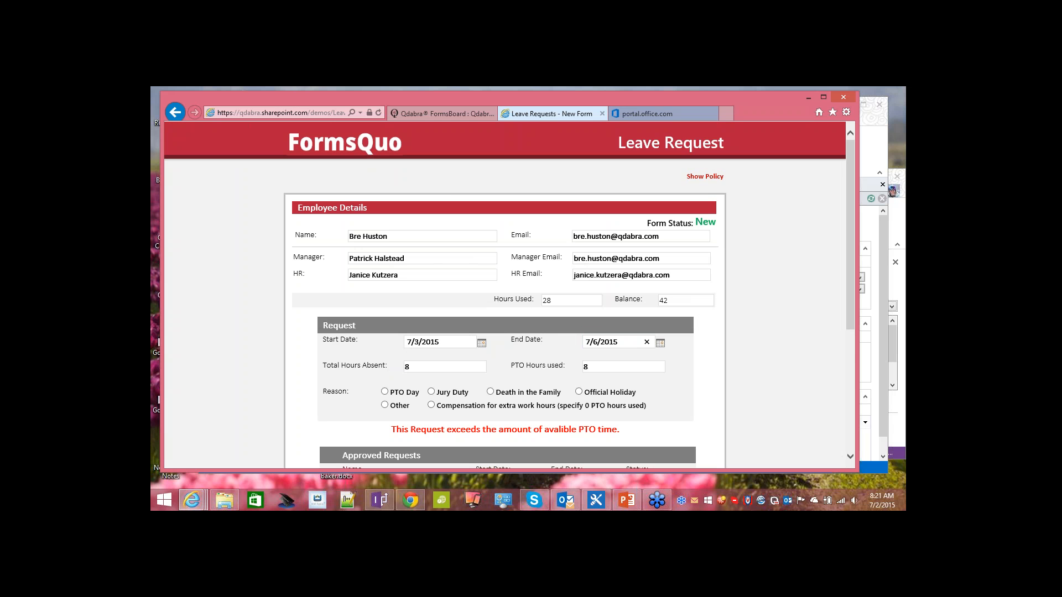
# - Choose Official Holiday as the reason for the second leave request and submit it
pyautogui.scroll(-2, 486, 353)
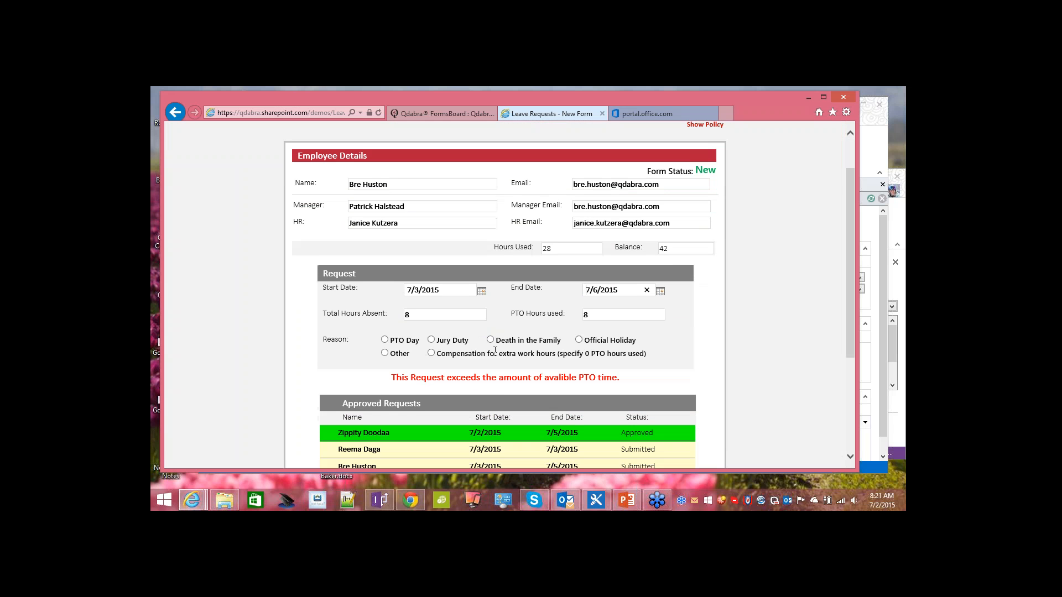
pyautogui.scroll(-2, 495, 351)
pyautogui.click(579, 287)
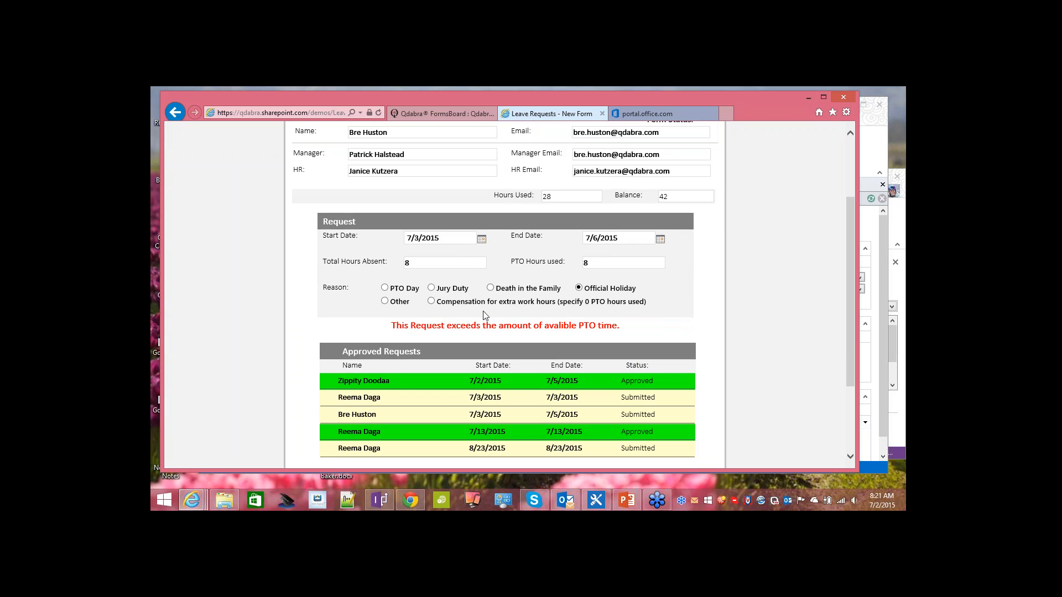
pyautogui.scroll(-6, 480, 332)
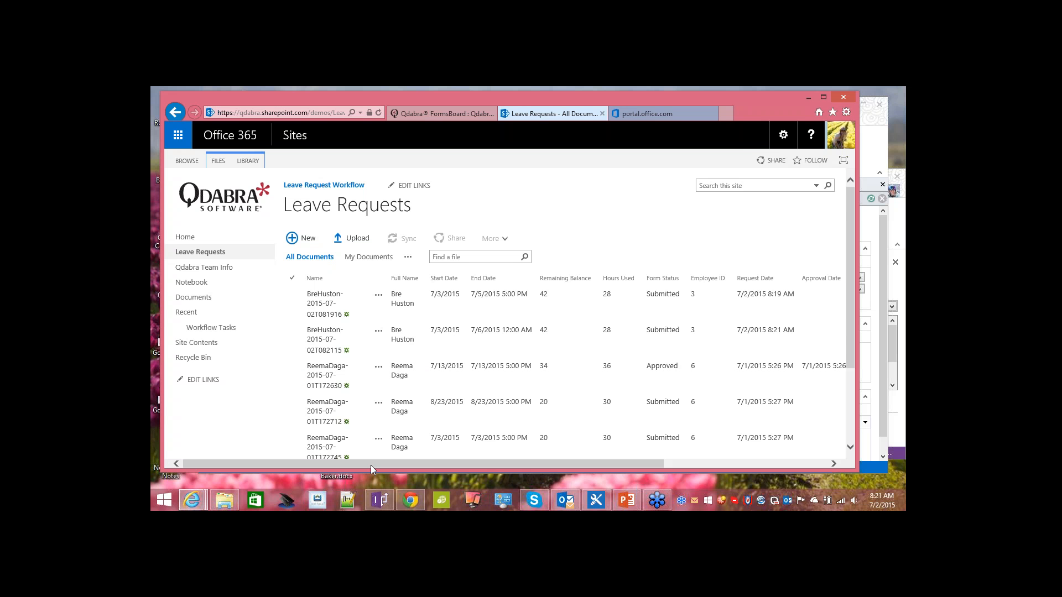
# - Refresh the Leave Requests library and open the Simple Email workflow status for the newly submitted request
pyautogui.moveTo(378, 463); pyautogui.dragTo(583, 457)
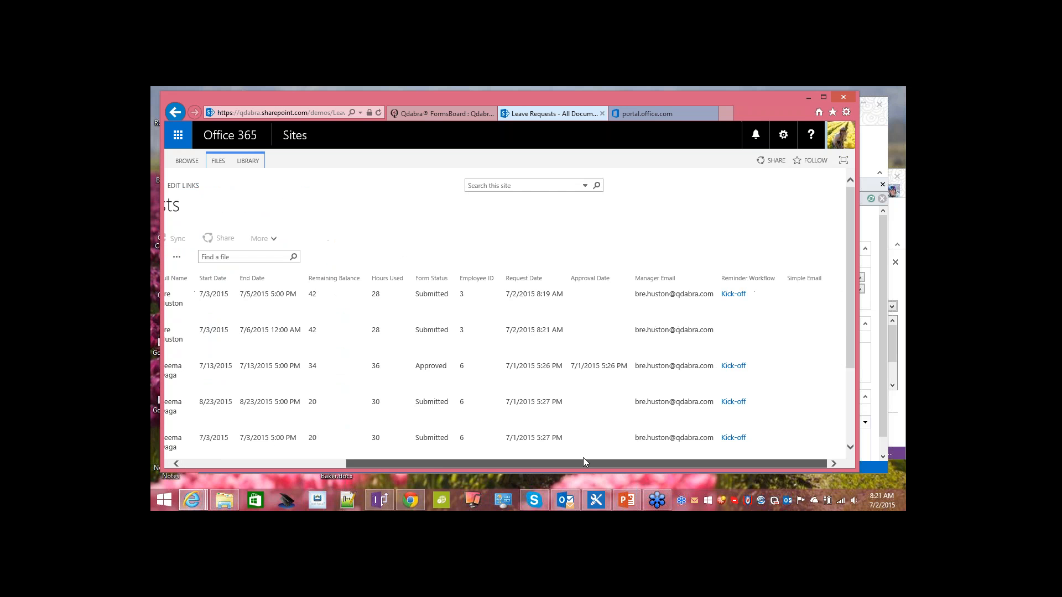
pyautogui.moveTo(496, 464); pyautogui.dragTo(398, 463)
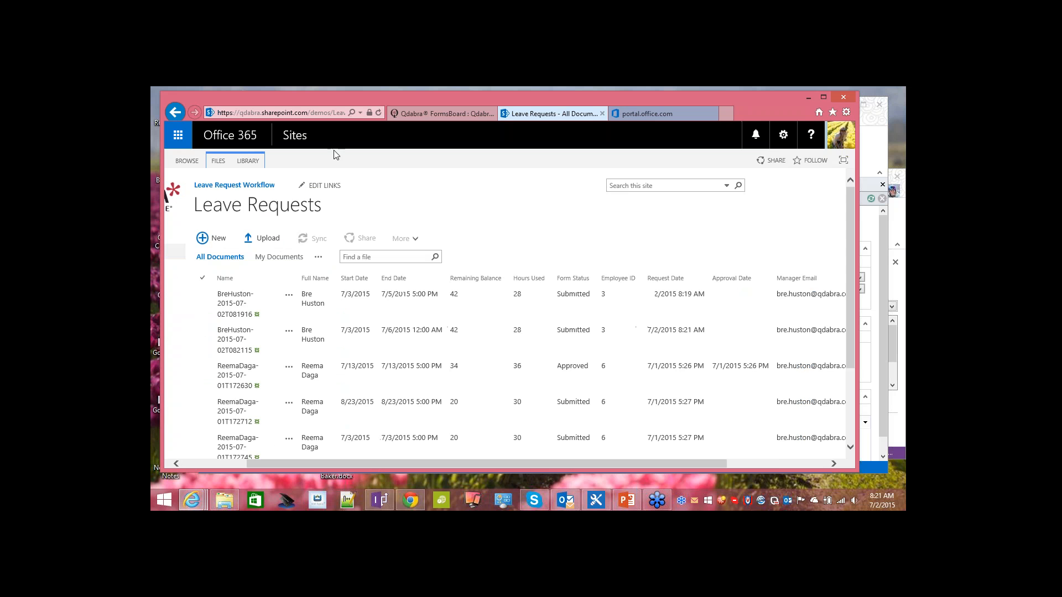
pyautogui.click(378, 113)
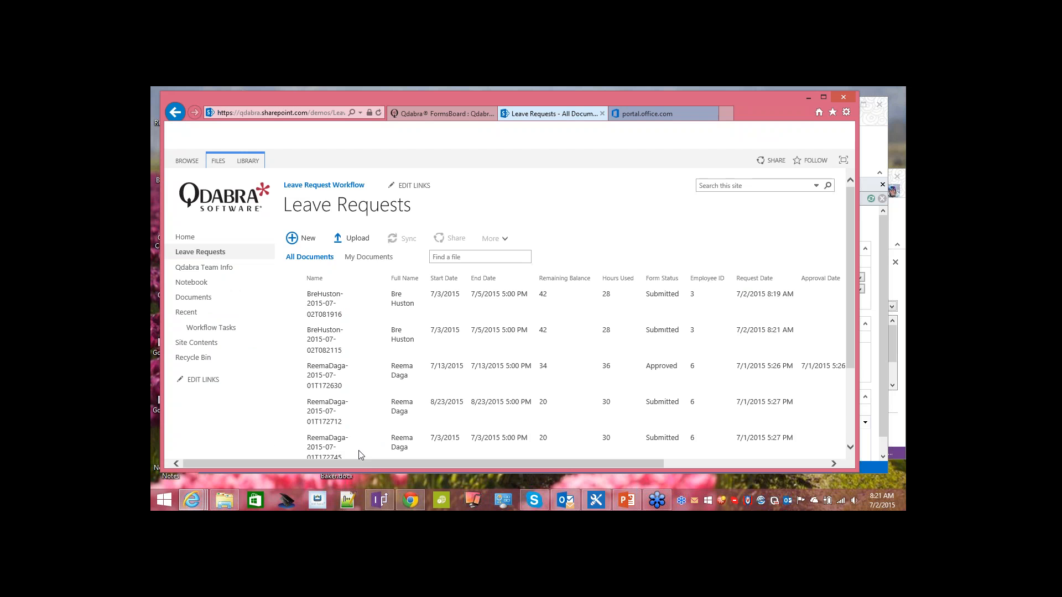
pyautogui.moveTo(370, 466); pyautogui.dragTo(588, 474)
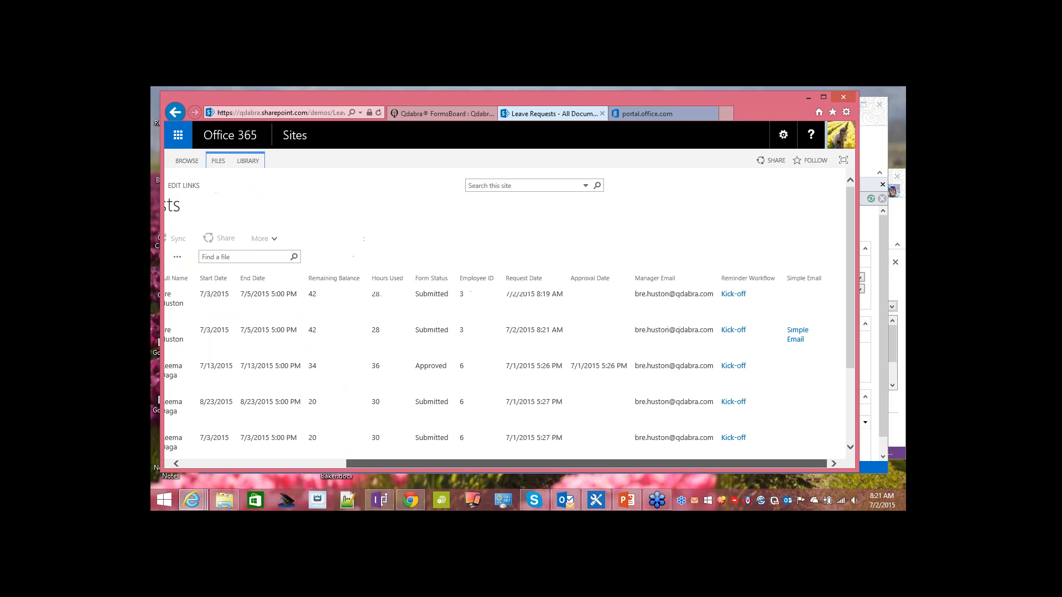
pyautogui.click(792, 339)
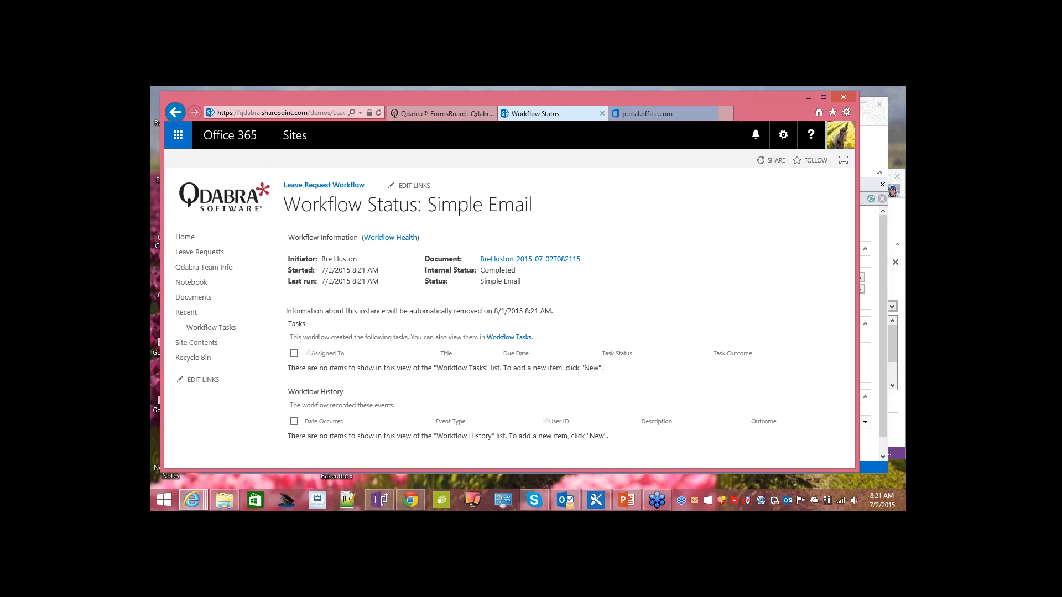
# - Switch to Outlook, widen its window and read the new leave request emails in the Workflow folder, including the submitter's confirmation
pyautogui.moveTo(905, 243); pyautogui.dragTo(151, 102)
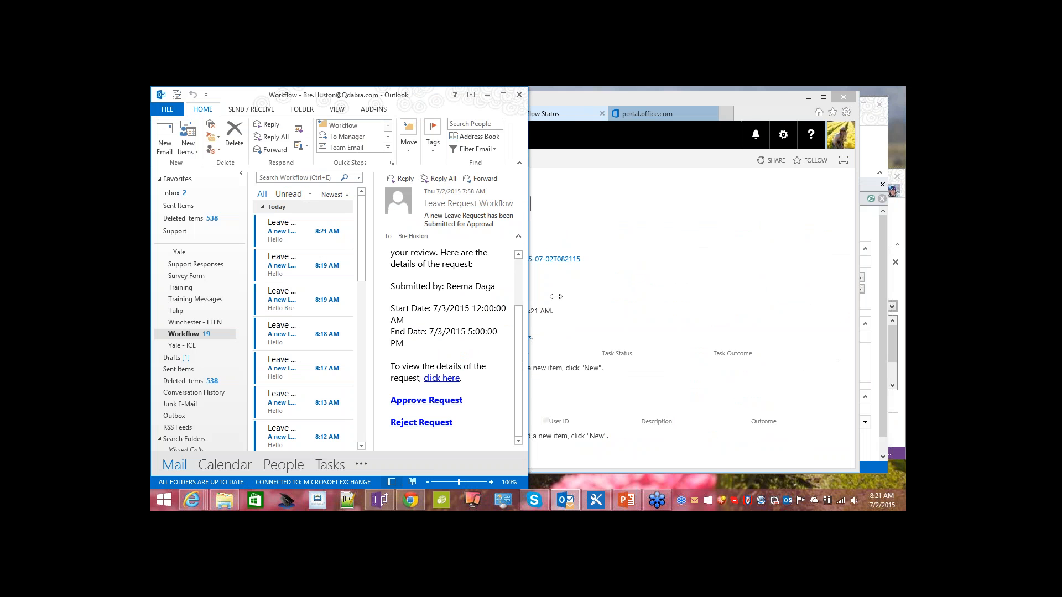
pyautogui.moveTo(556, 296); pyautogui.dragTo(811, 296)
pyautogui.click(283, 229)
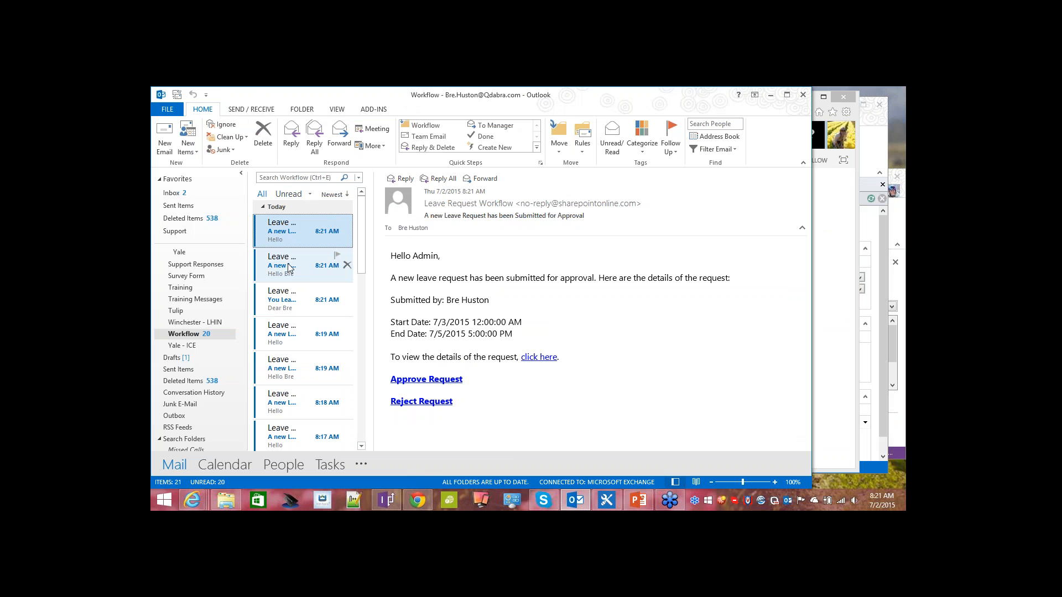
pyautogui.click(308, 293)
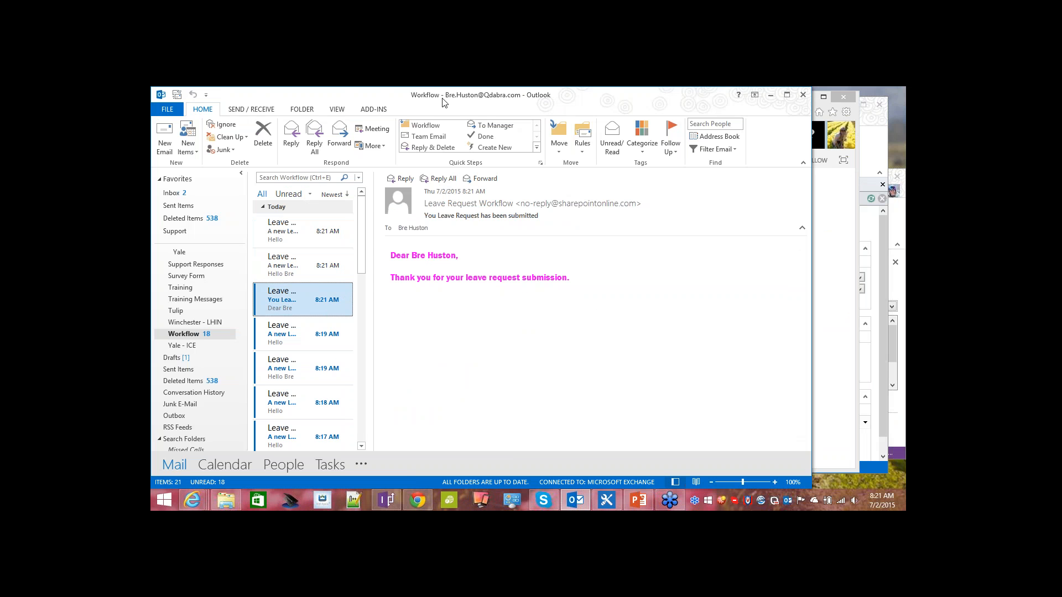
pyautogui.moveTo(469, 105); pyautogui.dragTo(510, 105)
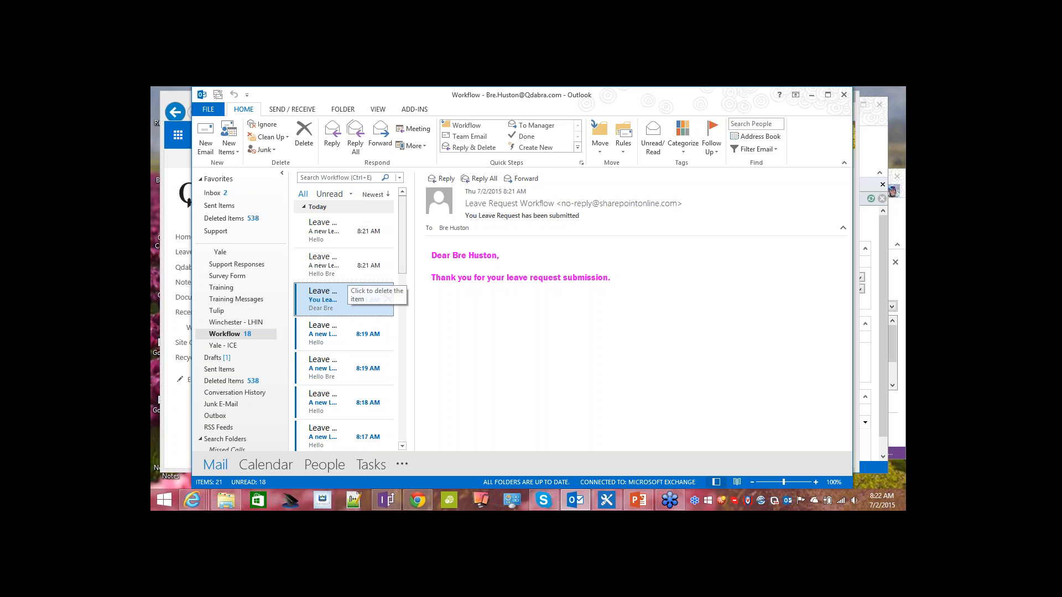
pyautogui.click(811, 95)
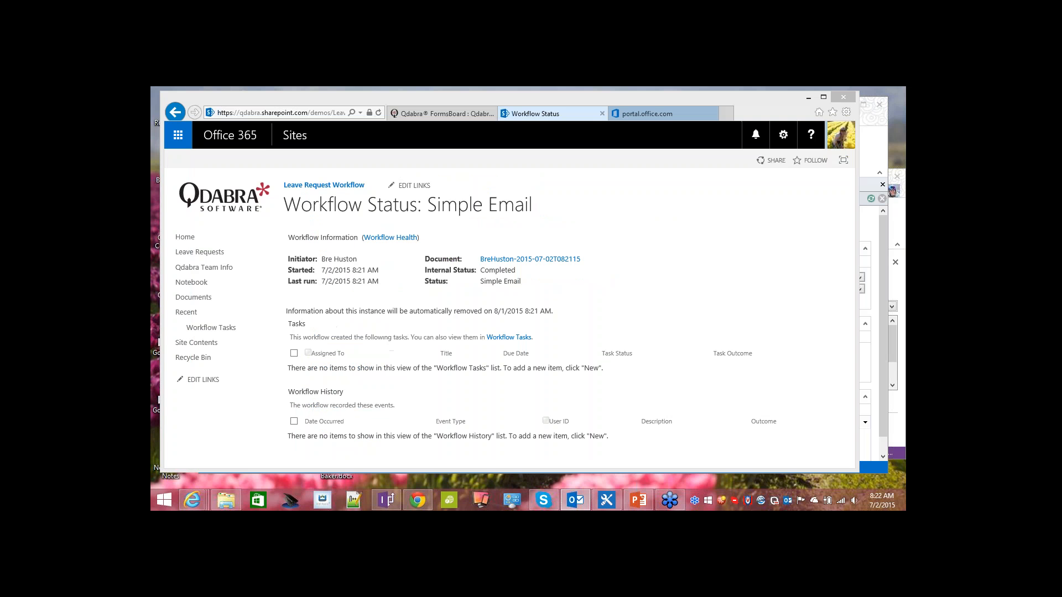
# - Switch to SharePoint Designer and open the Reminder Workflow of the Leave Requests list in the workflow editor
pyautogui.click(615, 503)
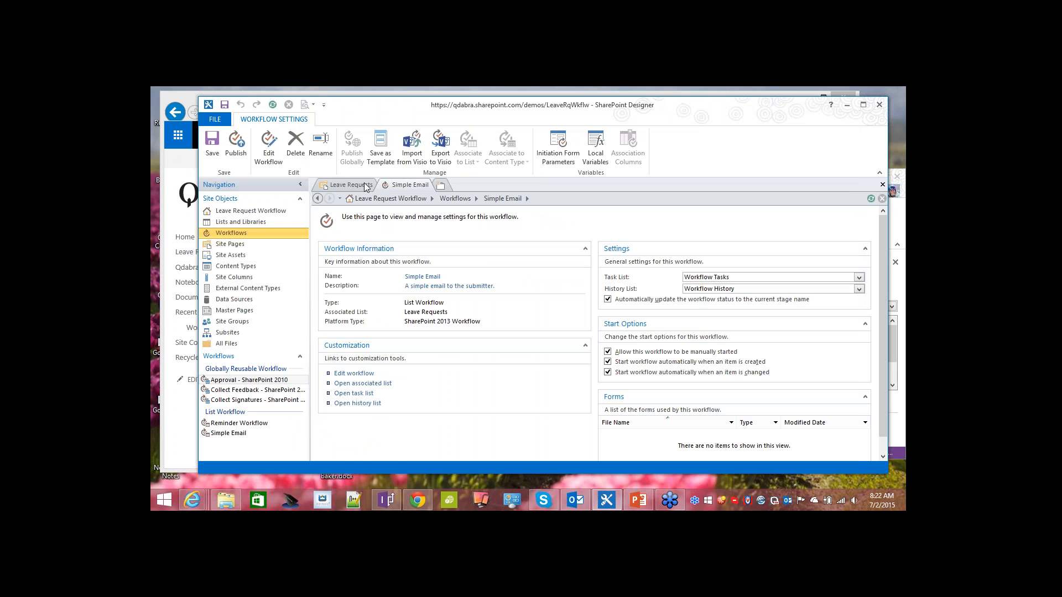
pyautogui.click(355, 187)
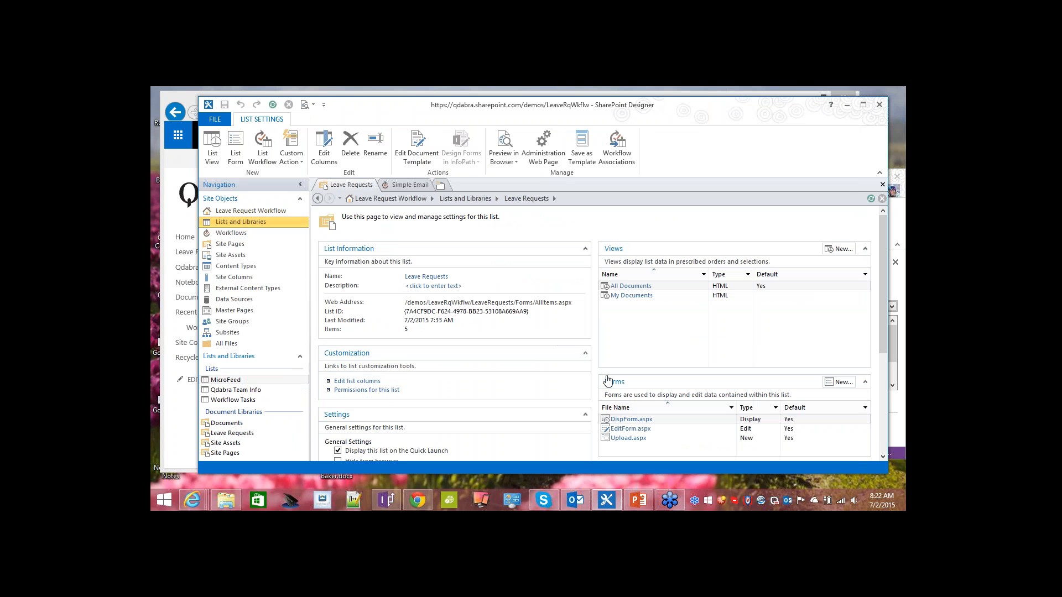
pyautogui.scroll(-2, 607, 380)
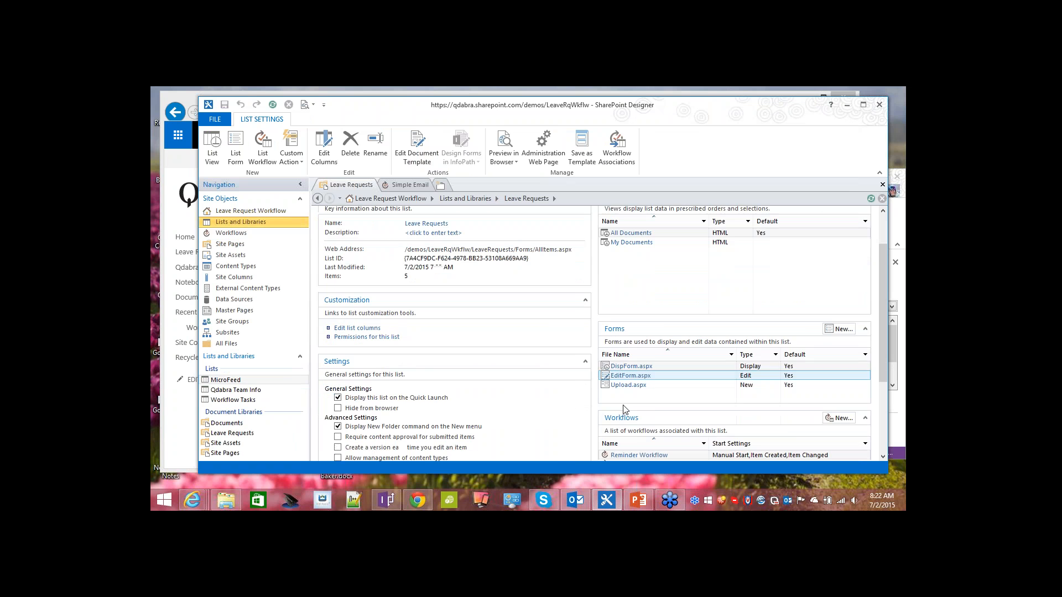
pyautogui.click(639, 459)
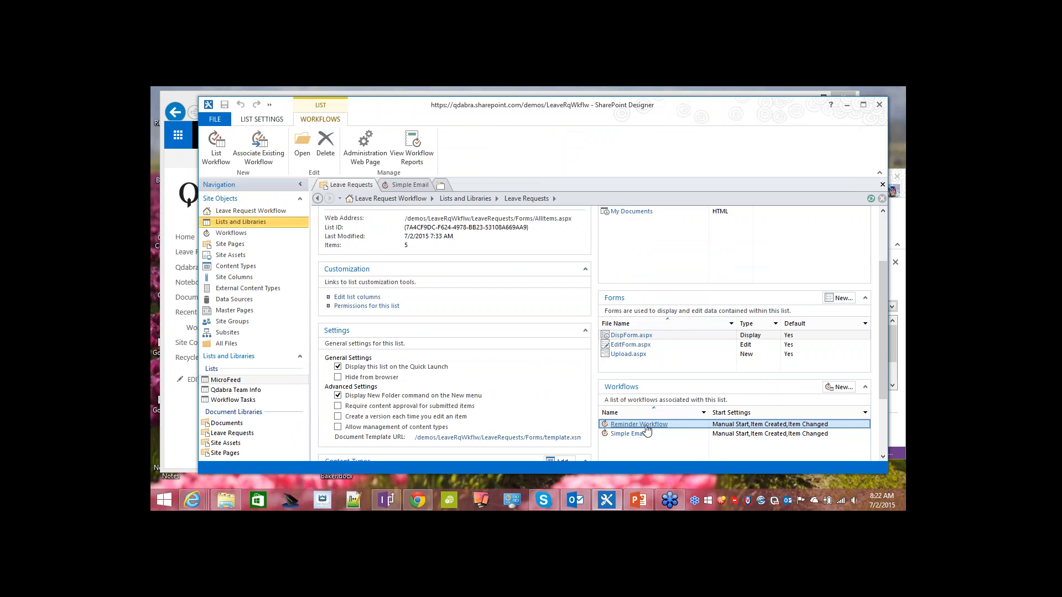
pyautogui.click(646, 426)
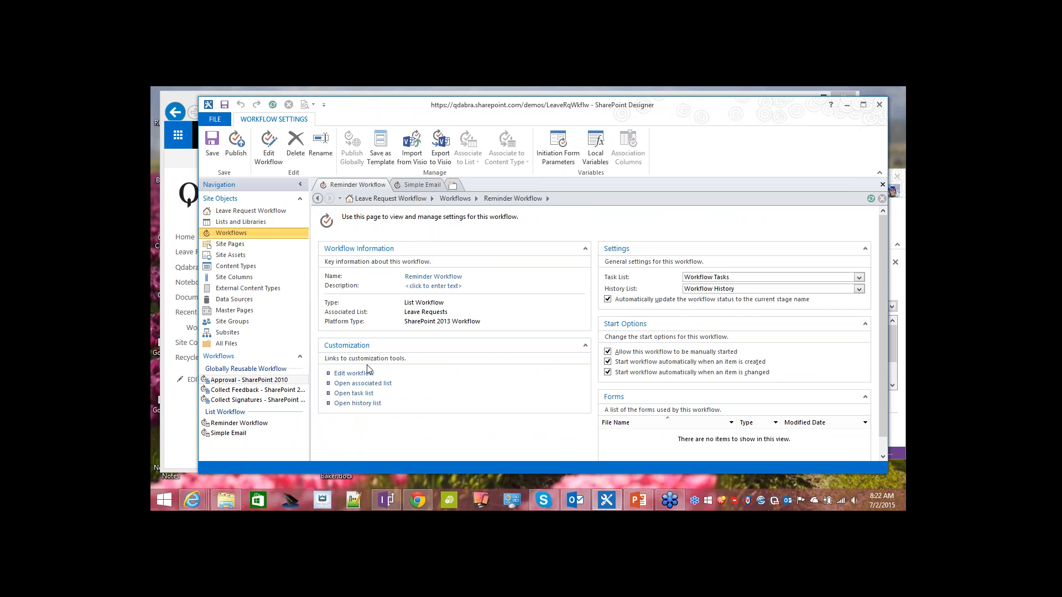
pyautogui.click(340, 373)
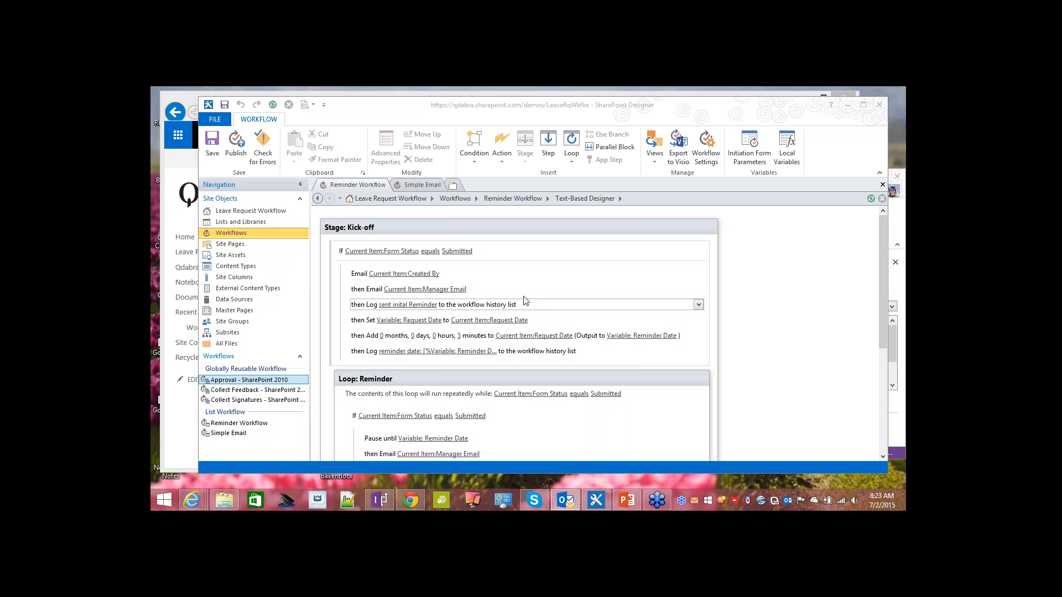
# - Examine the Kick-off stage's email, logging and date actions, including the variable choices for setting Request Date
pyautogui.click(453, 300)
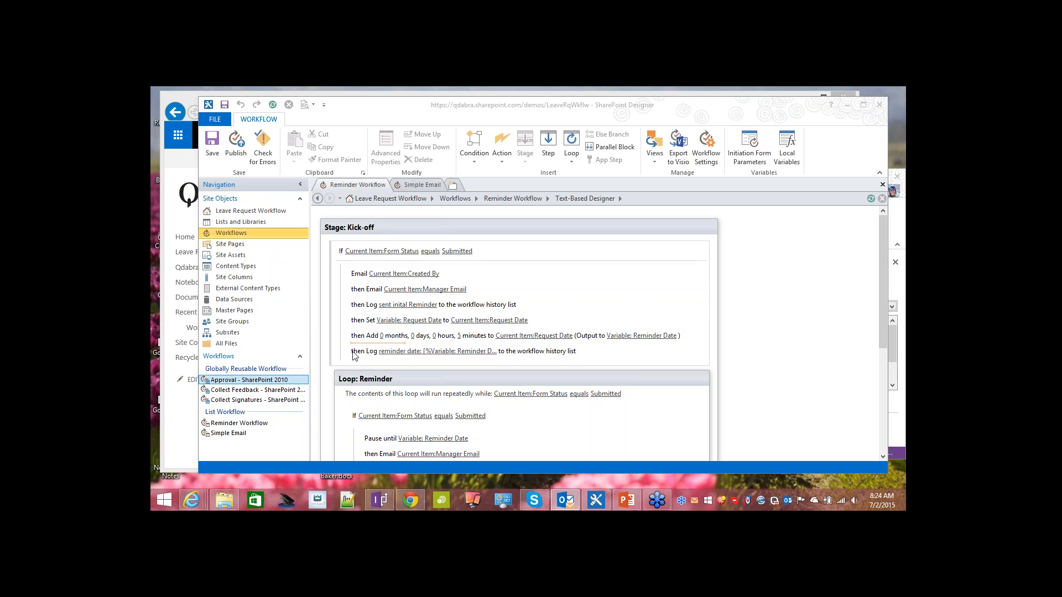
pyautogui.click(423, 320)
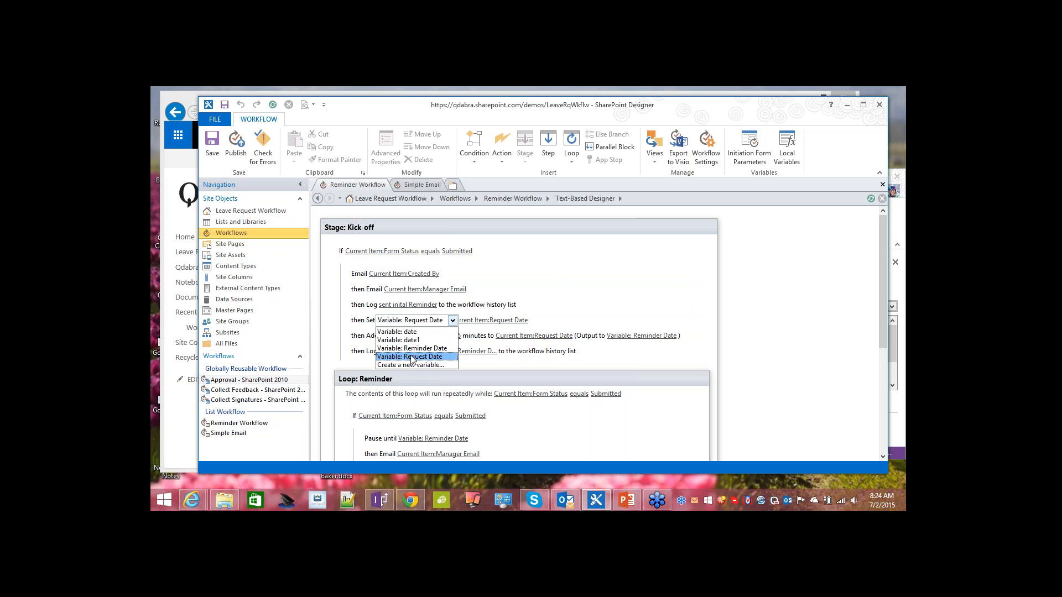
pyautogui.click(565, 324)
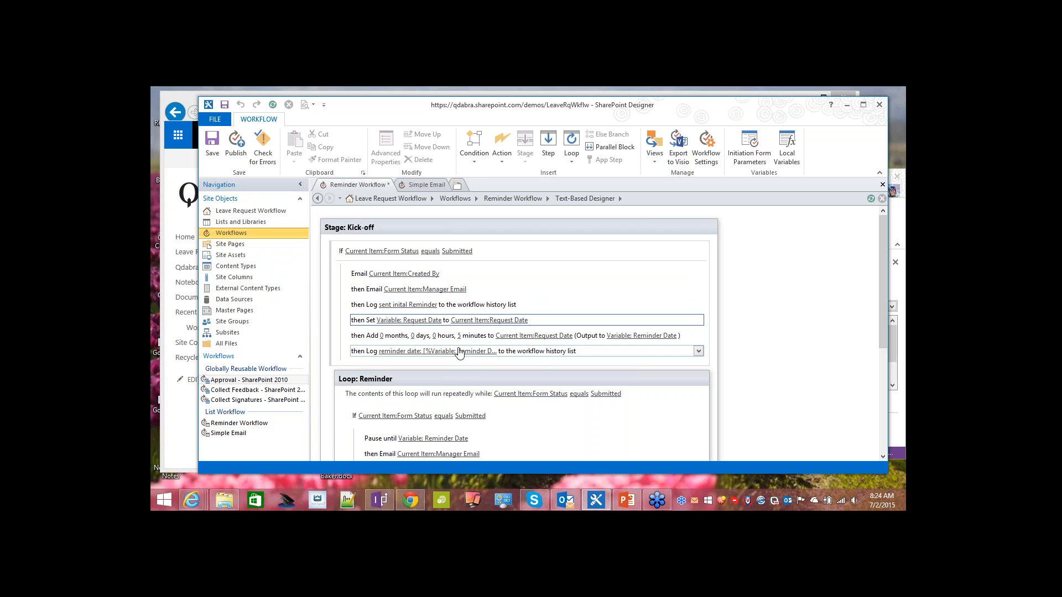
# - Examine the Reminder loop's repeat condition and its pause, manager email, date and logging actions
pyautogui.scroll(-1, 448, 352)
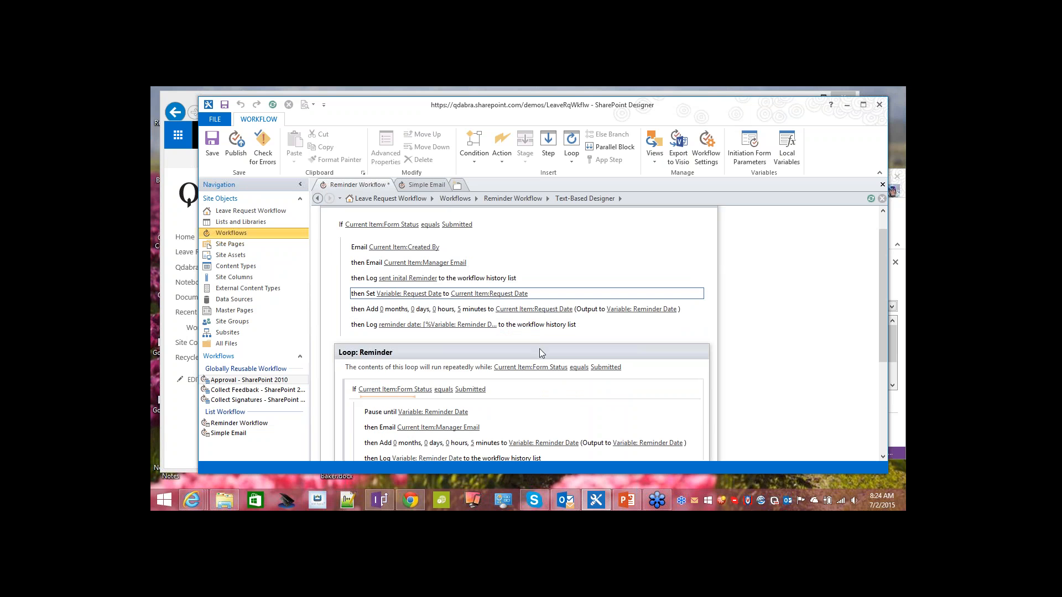
pyautogui.click(407, 352)
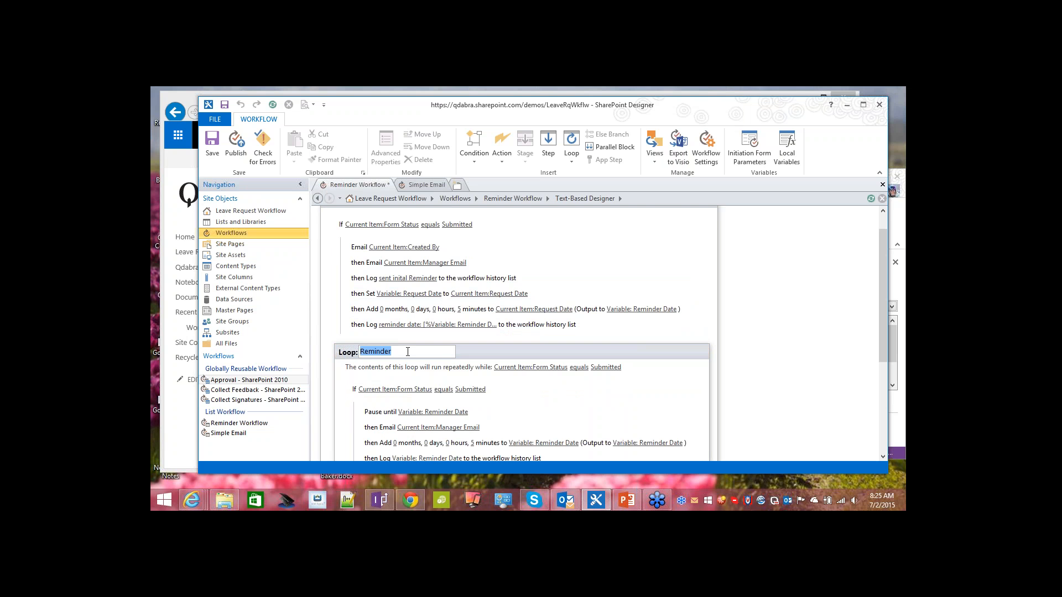
pyautogui.press('Return')
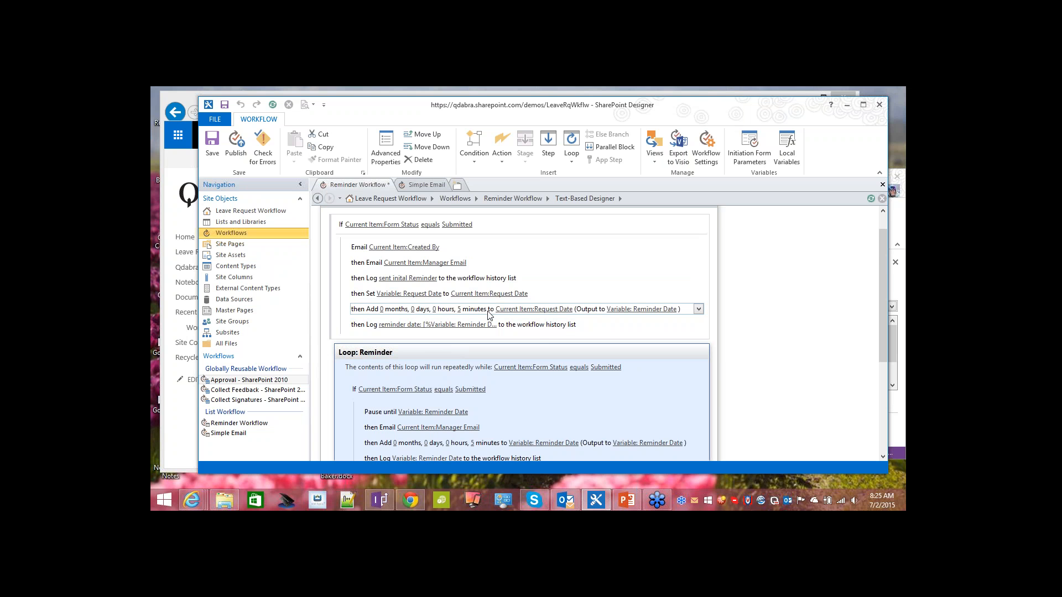
pyautogui.scroll(-1, 487, 331)
pyautogui.scroll(-1, 487, 330)
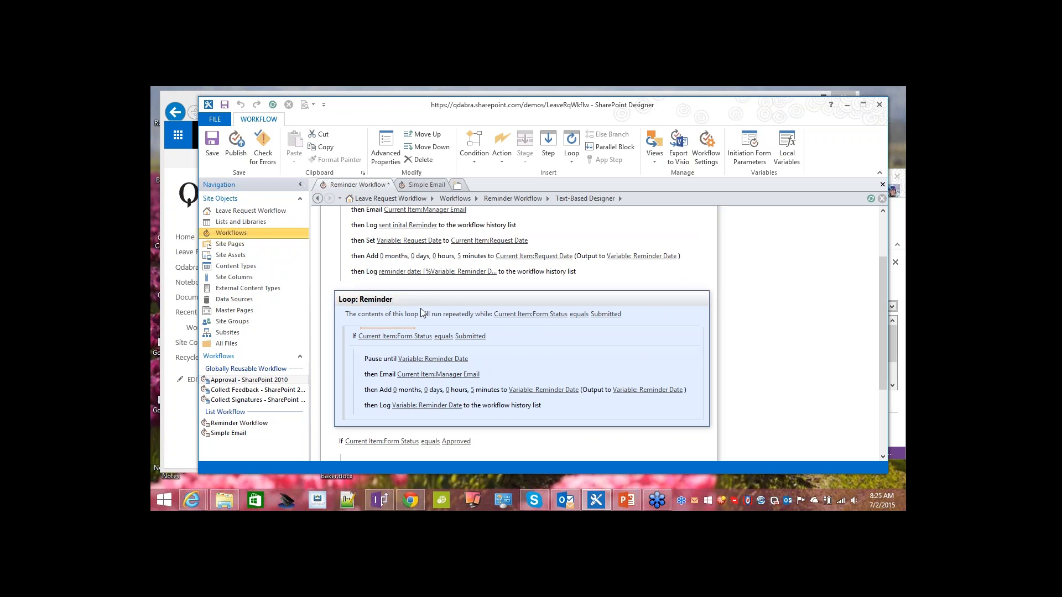
pyautogui.click(440, 301)
pyautogui.press('Return')
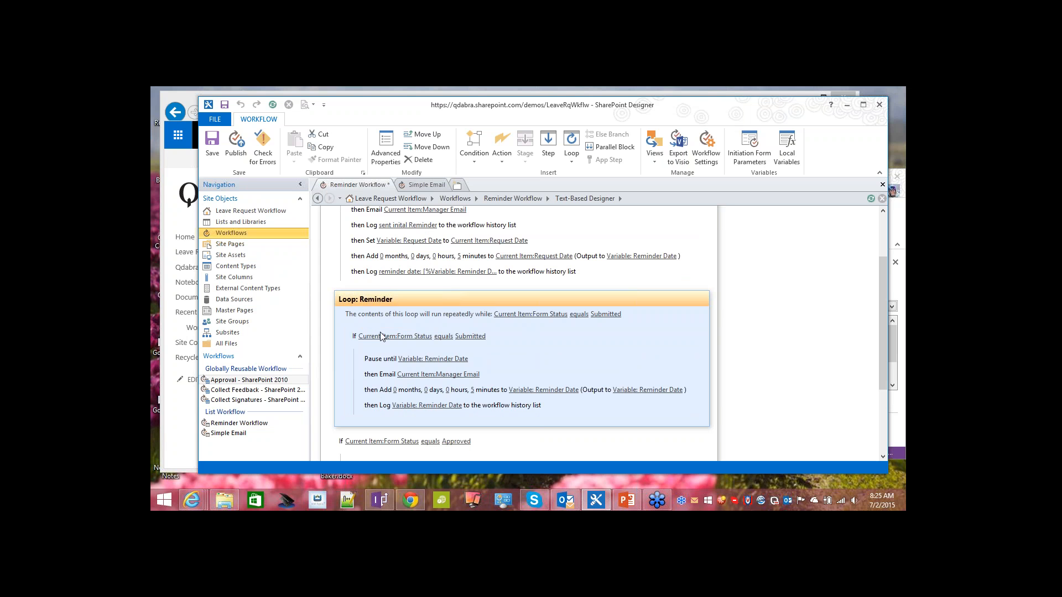
pyautogui.click(715, 406)
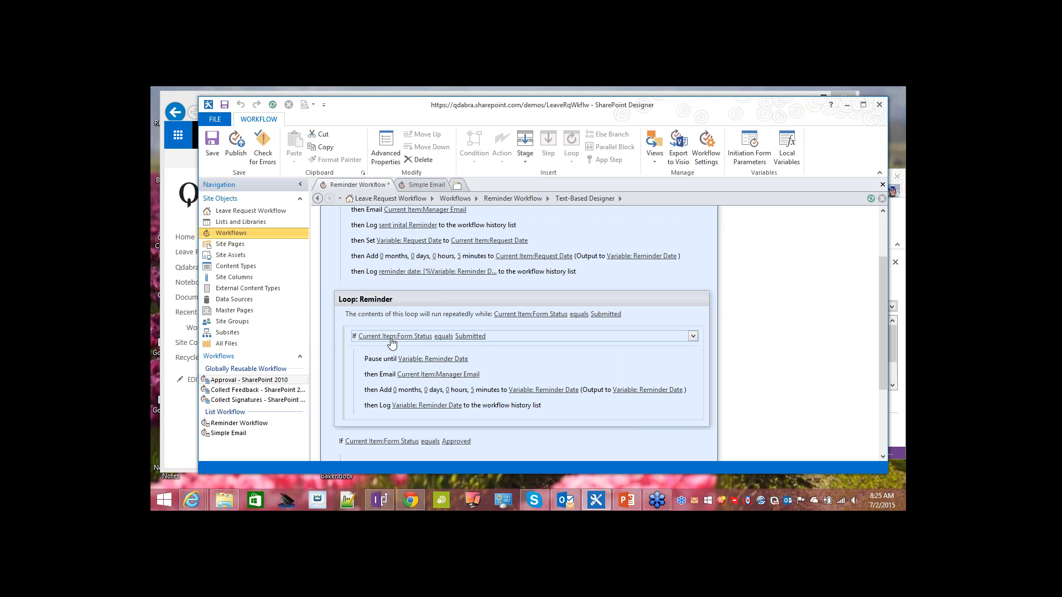
pyautogui.click(381, 367)
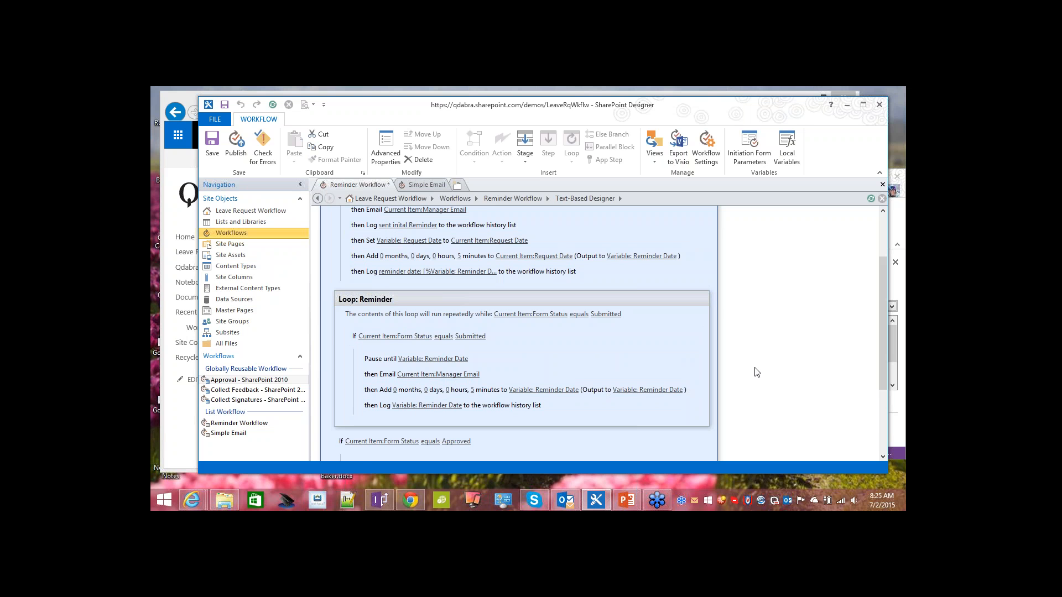
# - Review the Approved and Rejected email conditions and the stage transition, then minimize SharePoint Designer
pyautogui.scroll(-3, 755, 371)
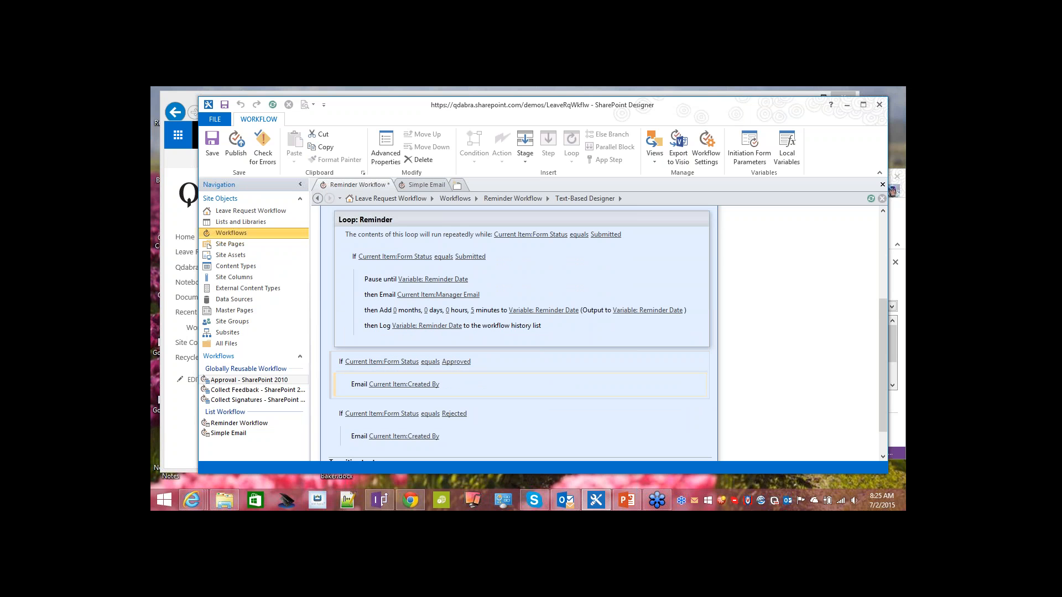
pyautogui.scroll(-2, 423, 430)
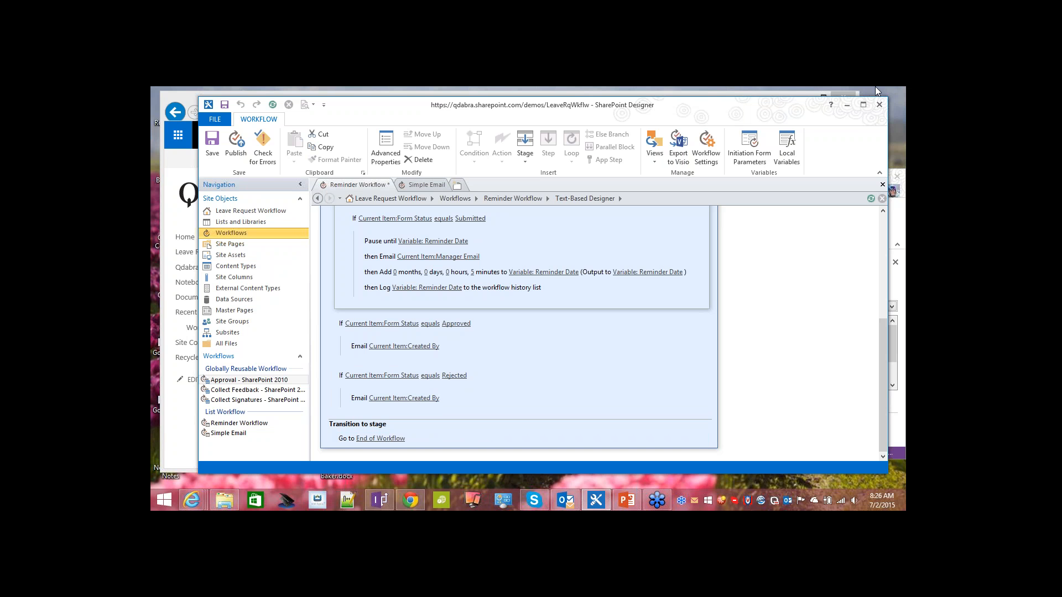
pyautogui.click(848, 105)
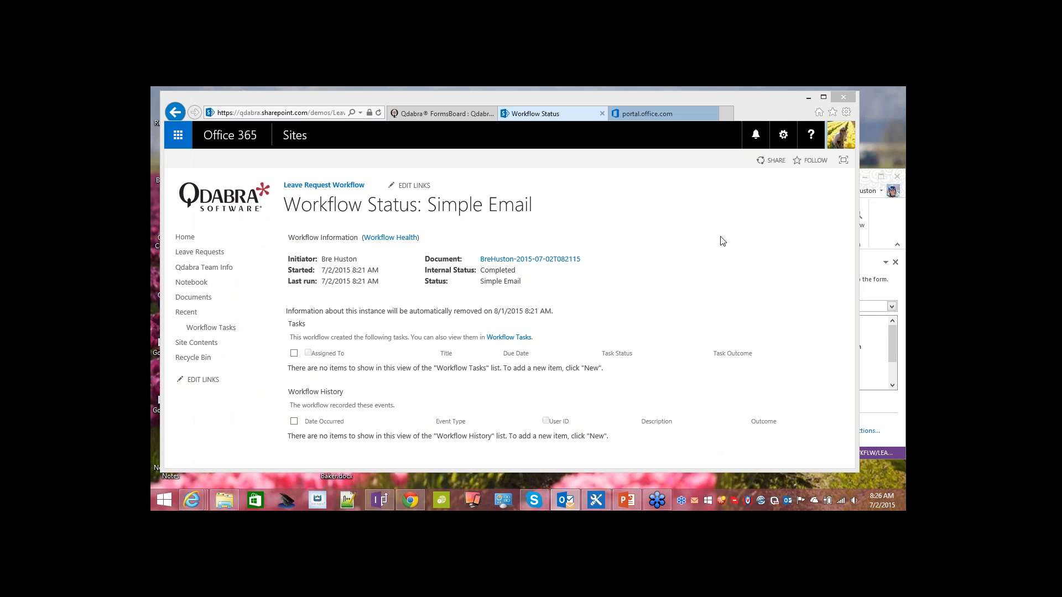
# - Switch to the Leave Requests library in Chrome, enlarge the window and open a new leave request form
pyautogui.moveTo(905, 148); pyautogui.dragTo(504, 109)
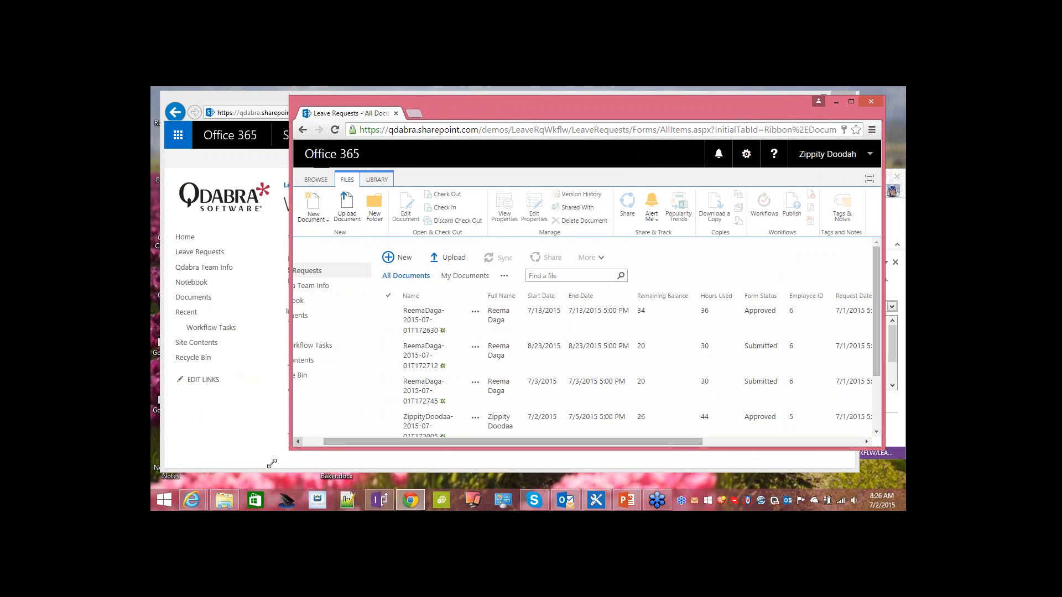
pyautogui.moveTo(272, 463); pyautogui.dragTo(201, 483)
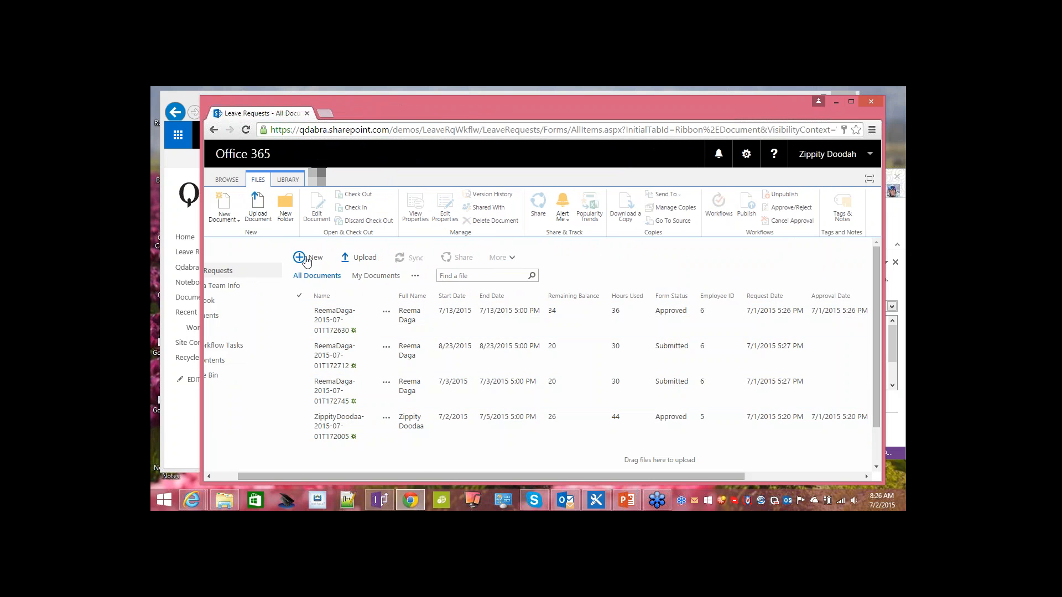
pyautogui.click(306, 260)
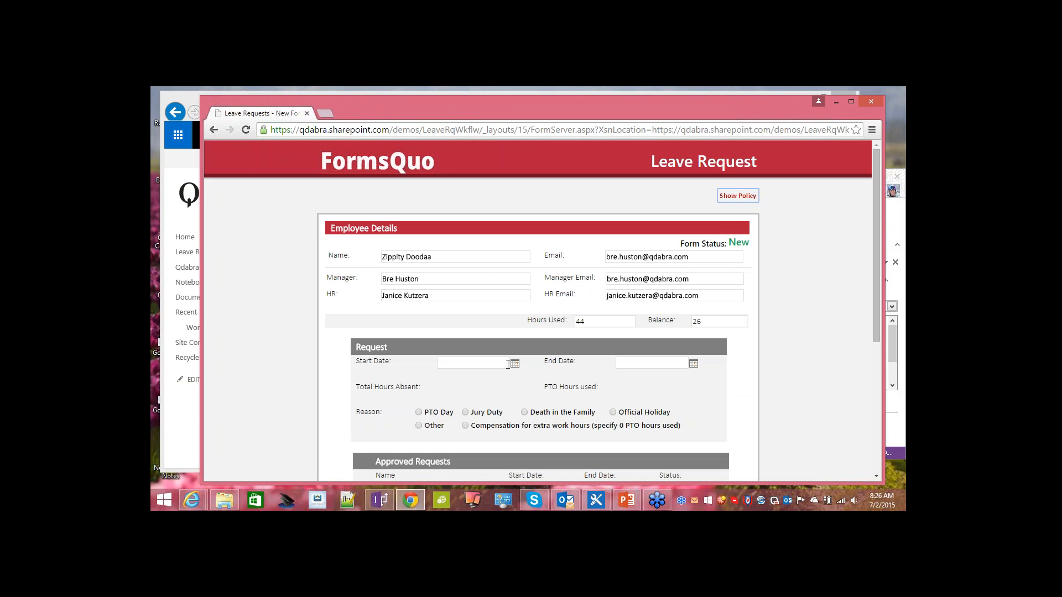
# - Set the leave request's start date to 8/11/2015 and its end date to 8/17/2015
pyautogui.click(514, 363)
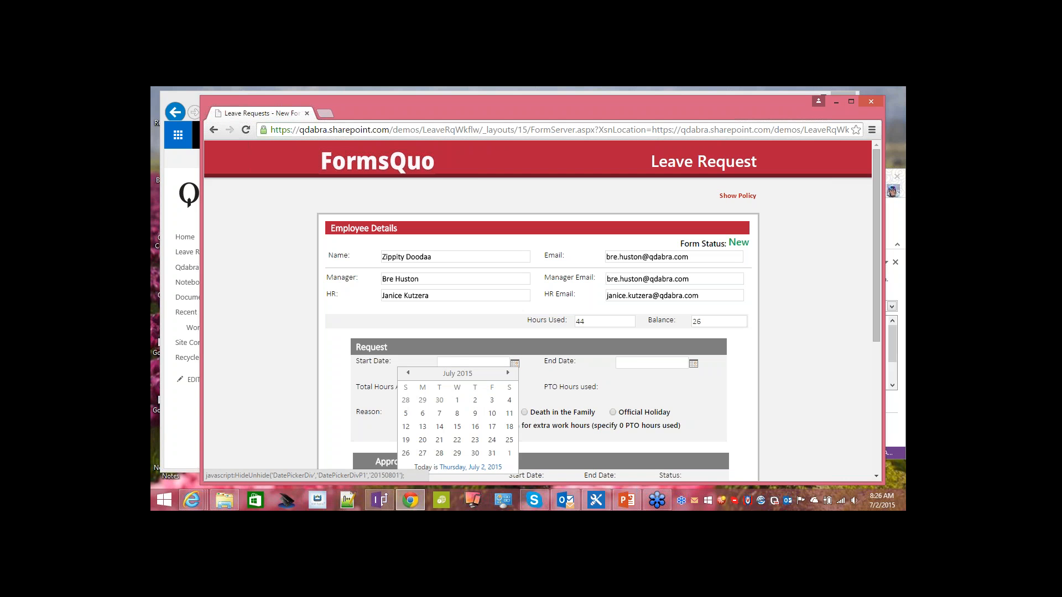
pyautogui.click(508, 373)
pyautogui.click(439, 429)
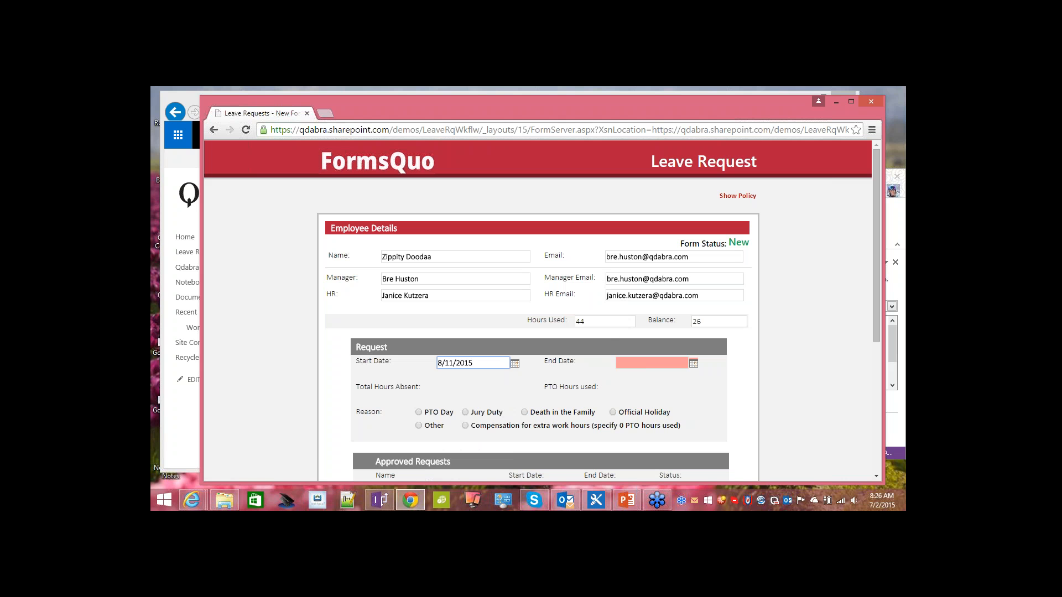
pyautogui.click(693, 363)
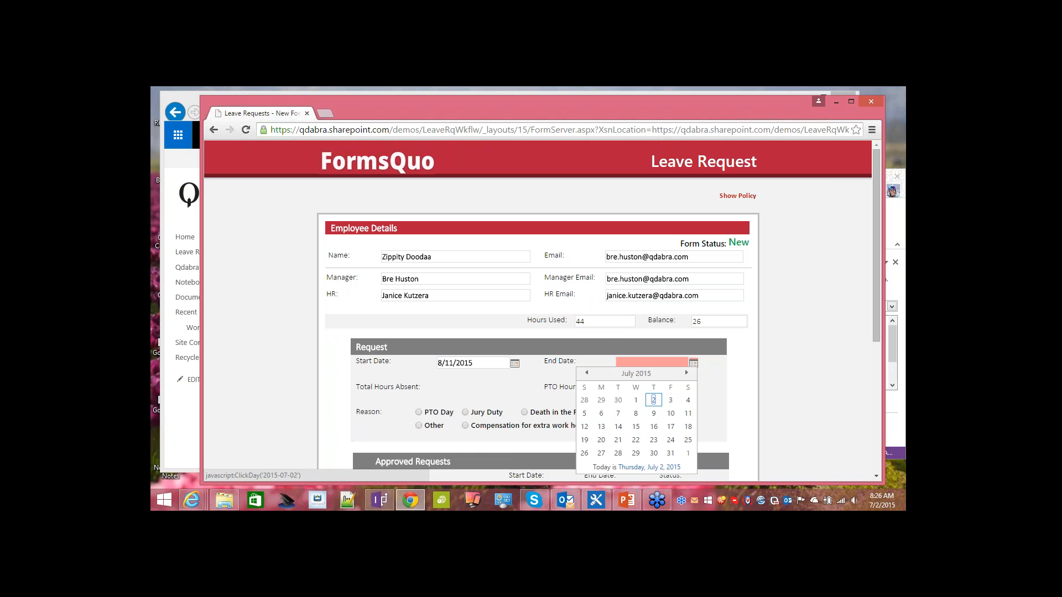
pyautogui.click(686, 372)
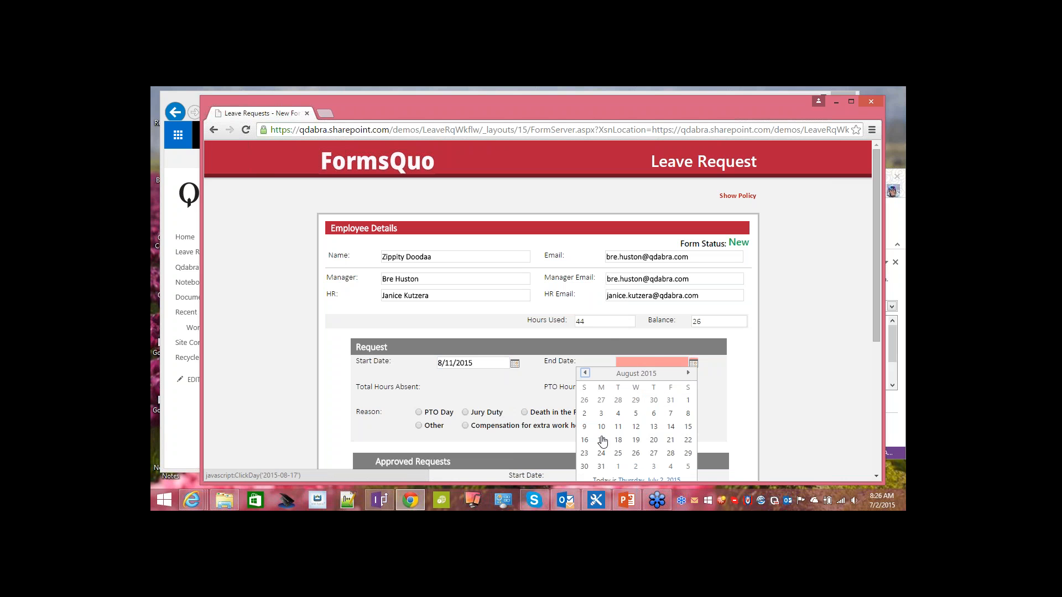
pyautogui.click(602, 440)
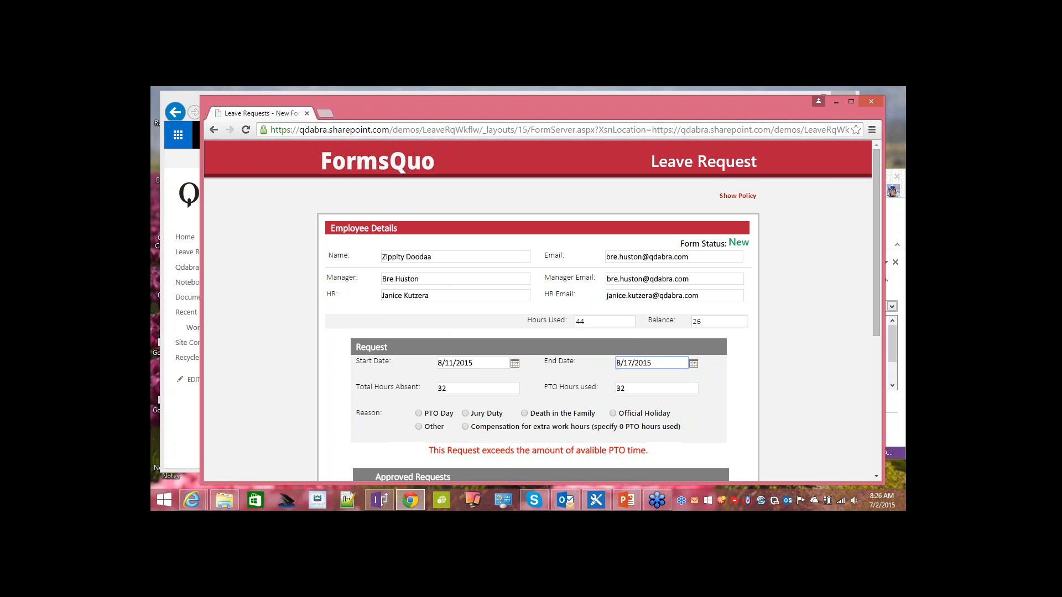
# - Choose PTO Day as the reason, enter a vacation comment naming the employee, and submit the leave request
pyautogui.scroll(-1, 532, 381)
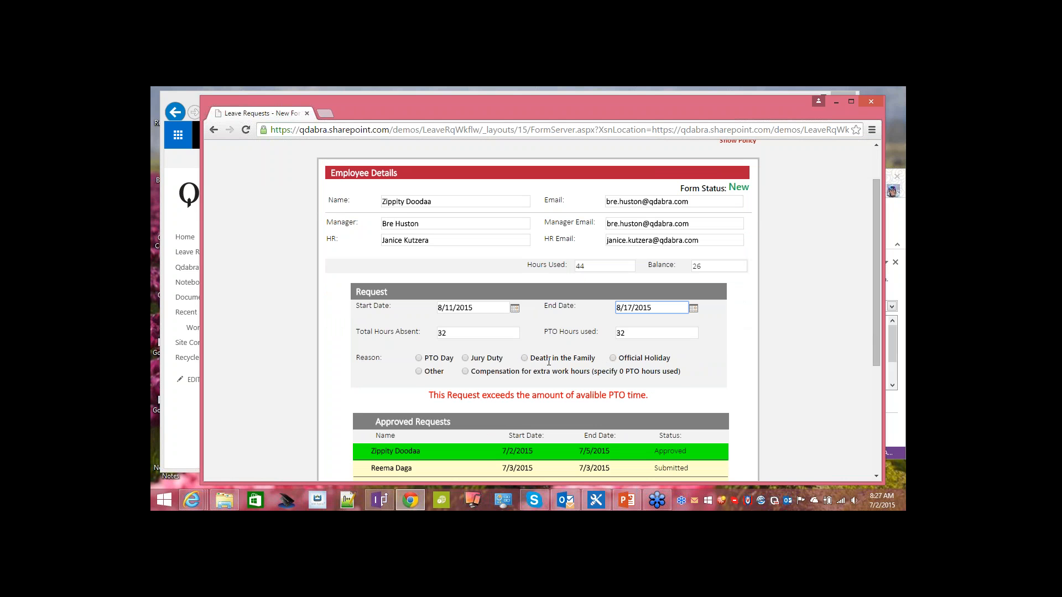
pyautogui.click(420, 359)
pyautogui.scroll(-2, 668, 387)
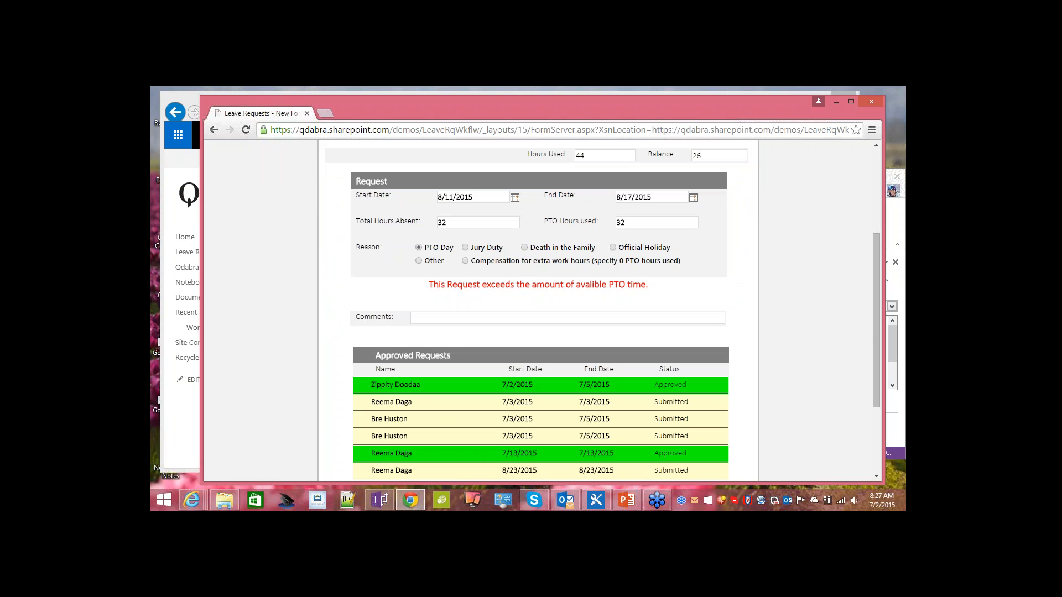
pyautogui.click(567, 318)
pyautogui.write('Vacatio')
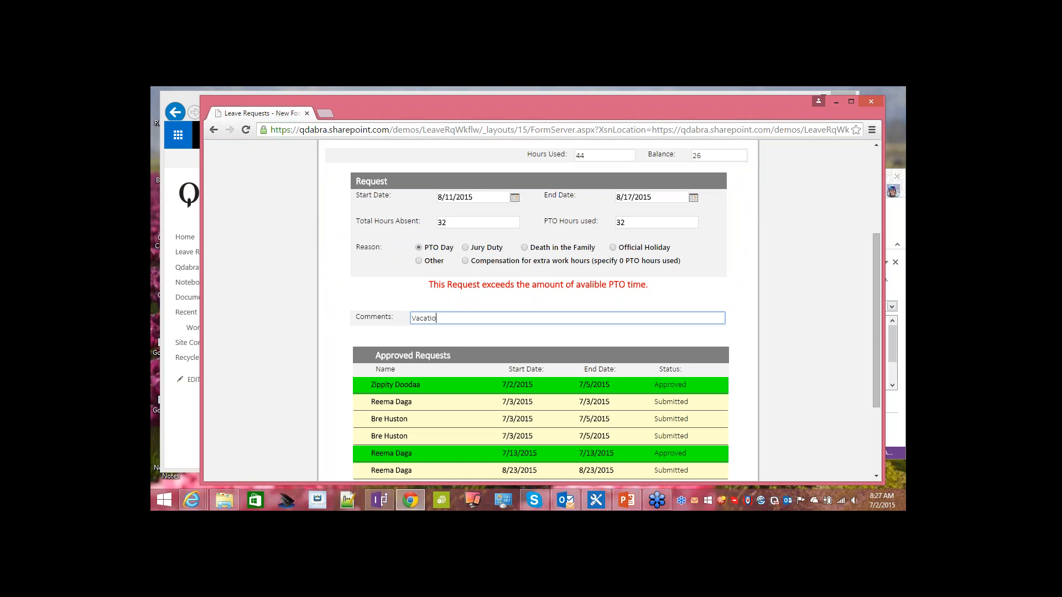
pyautogui.write('n for Zippity')
pyautogui.click(751, 329)
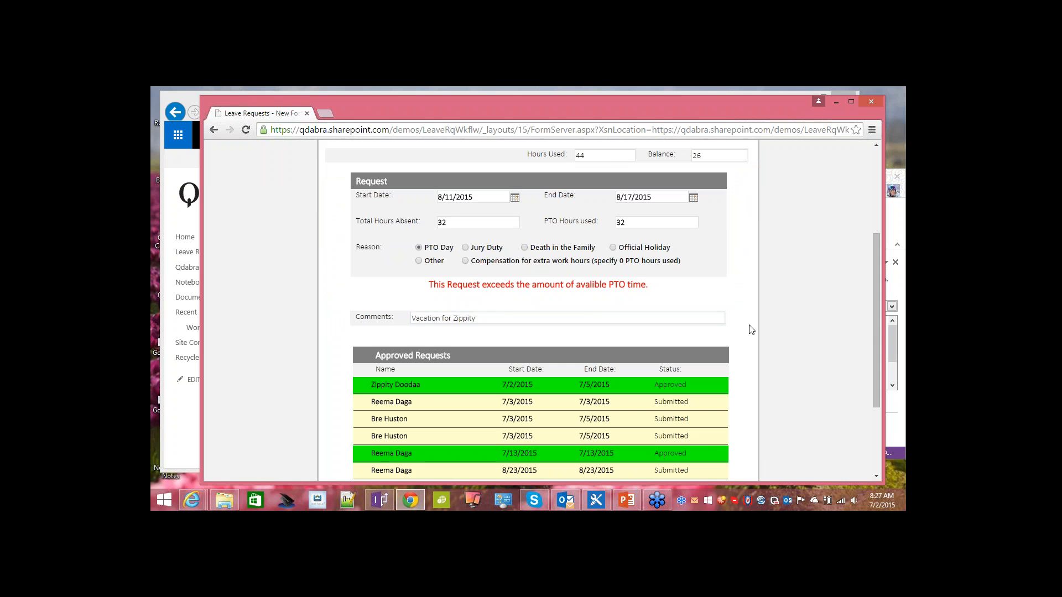
pyautogui.scroll(-3, 751, 330)
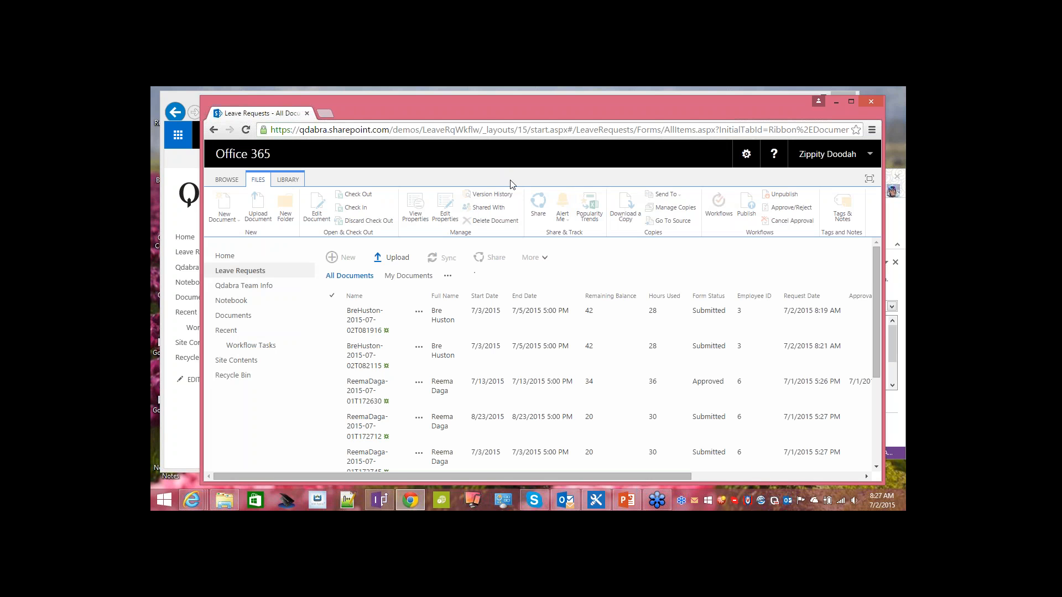
# - Reposition the Chrome window and look through the requests listed in the Leave Requests library
pyautogui.moveTo(501, 104); pyautogui.dragTo(508, 99)
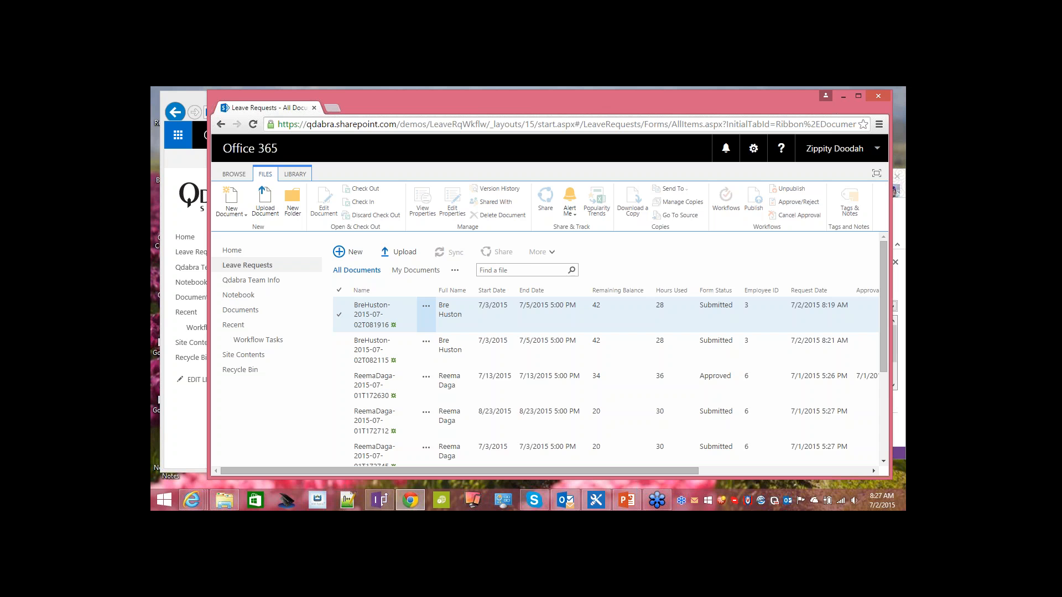
pyautogui.scroll(-5, 730, 366)
pyautogui.scroll(4, 726, 367)
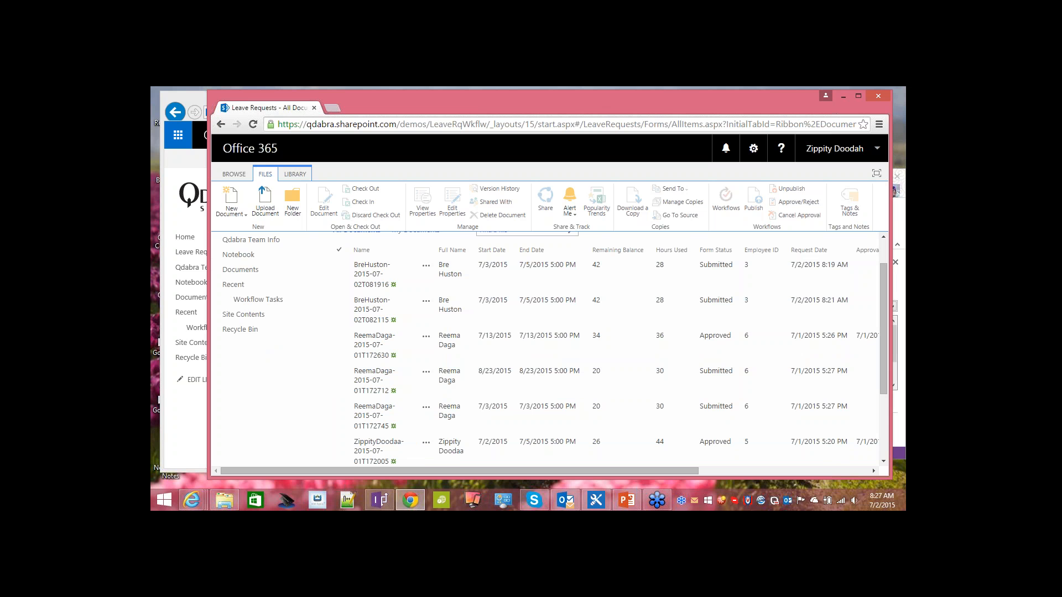
# - Switch to Outlook and compare the latest reminder emails in the Workflow folder with the approval email for the new request
pyautogui.moveTo(902, 249); pyautogui.dragTo(427, 111)
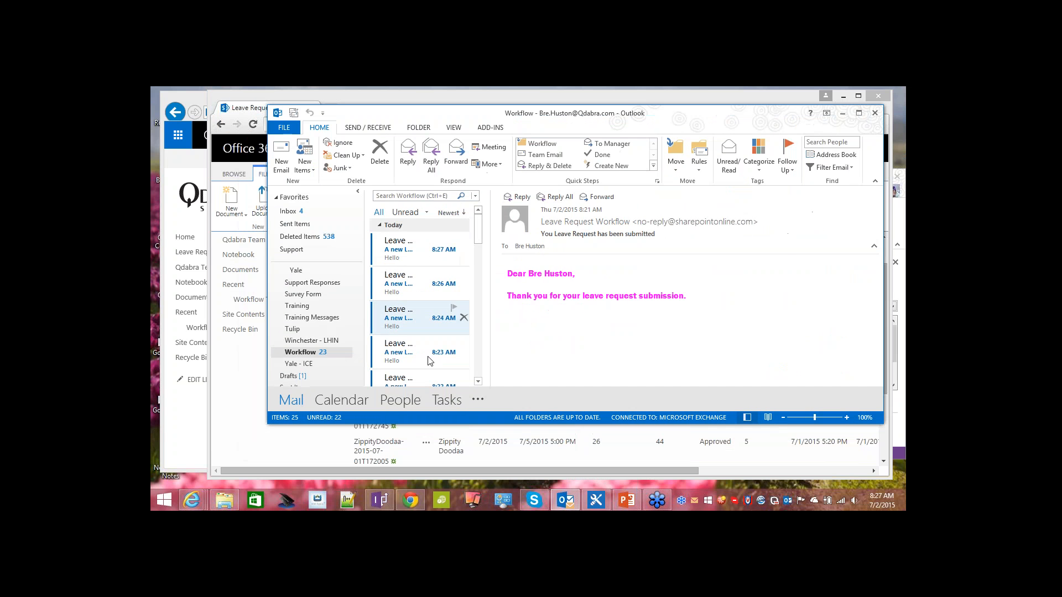
pyautogui.click(399, 255)
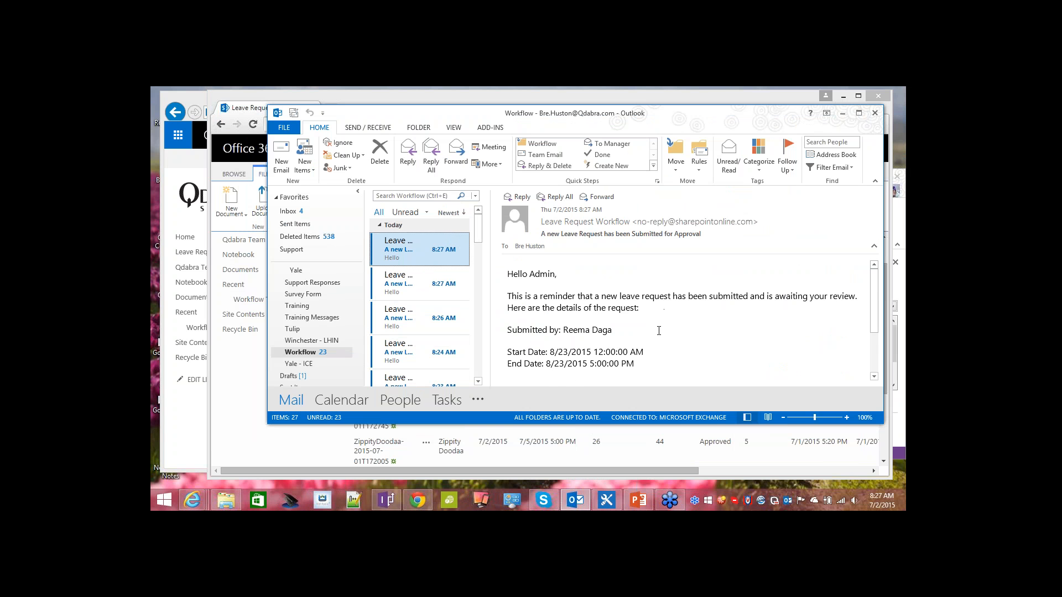
pyautogui.scroll(-2, 666, 325)
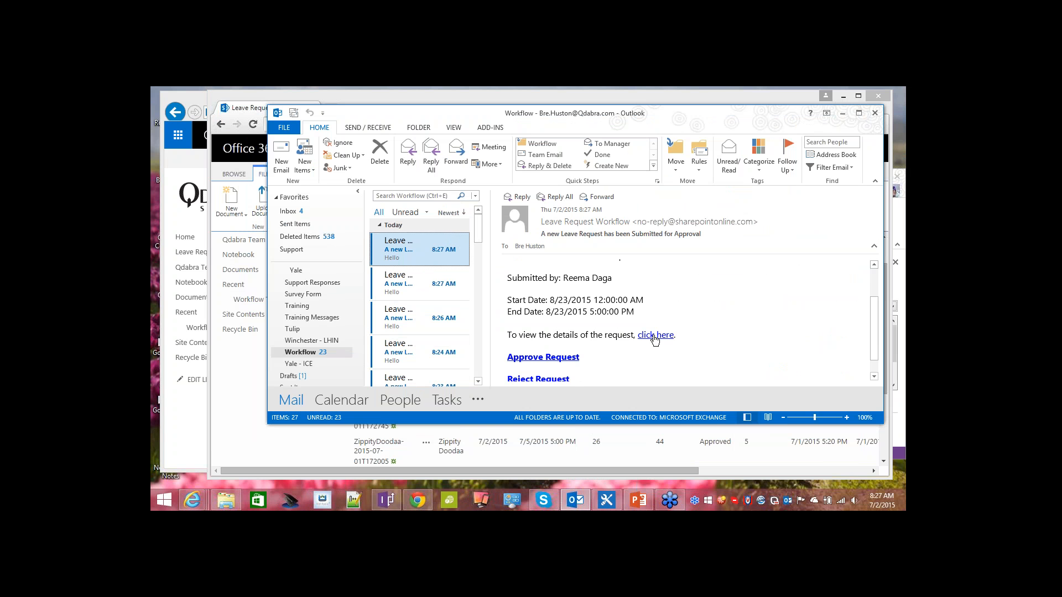
pyautogui.click(400, 293)
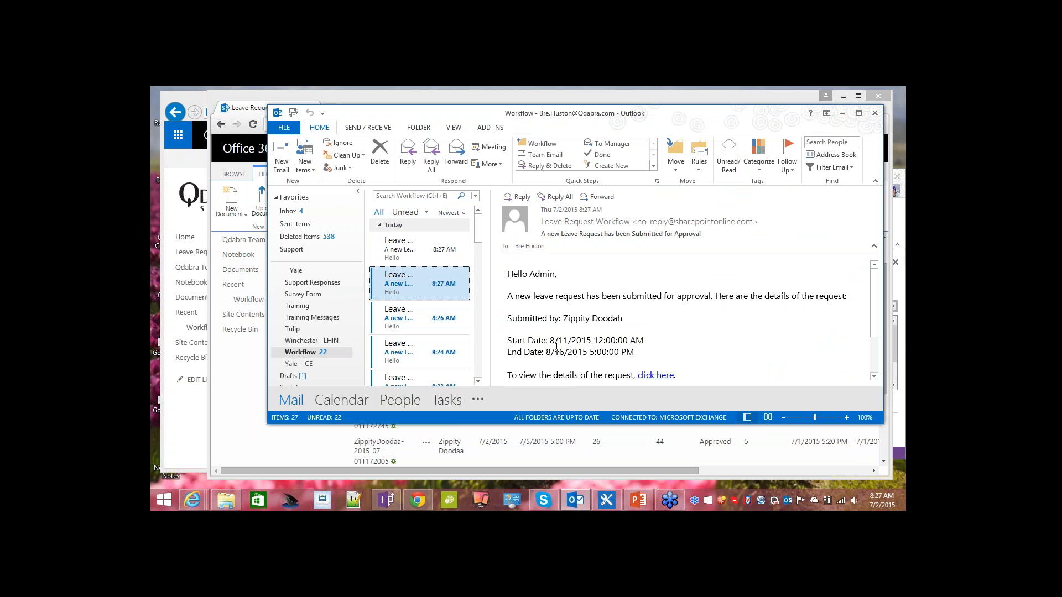
pyautogui.press('Down')
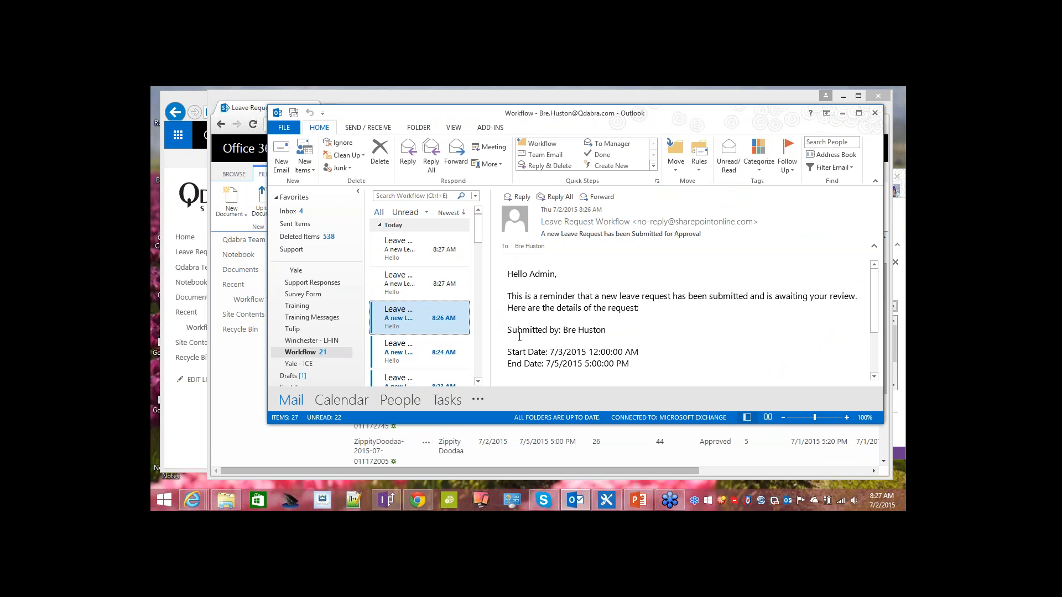
pyautogui.press('Down')
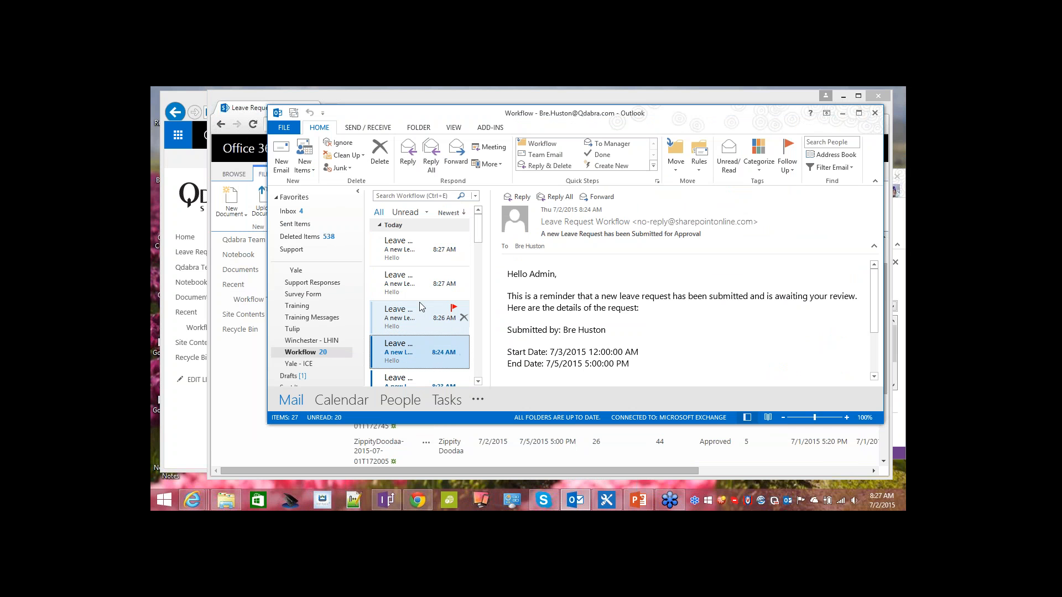
pyautogui.click(404, 318)
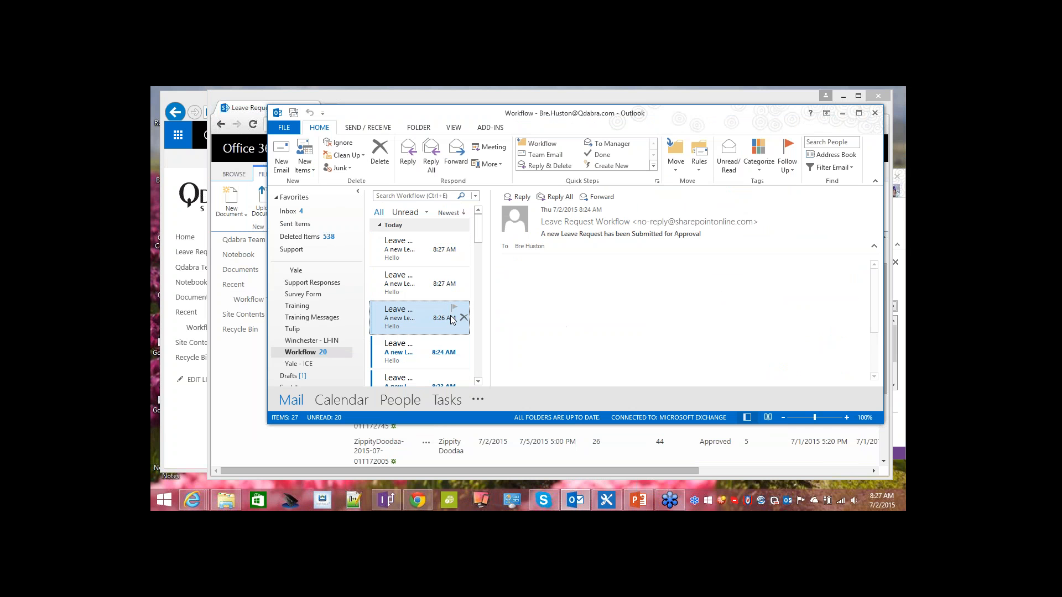
pyautogui.click(406, 296)
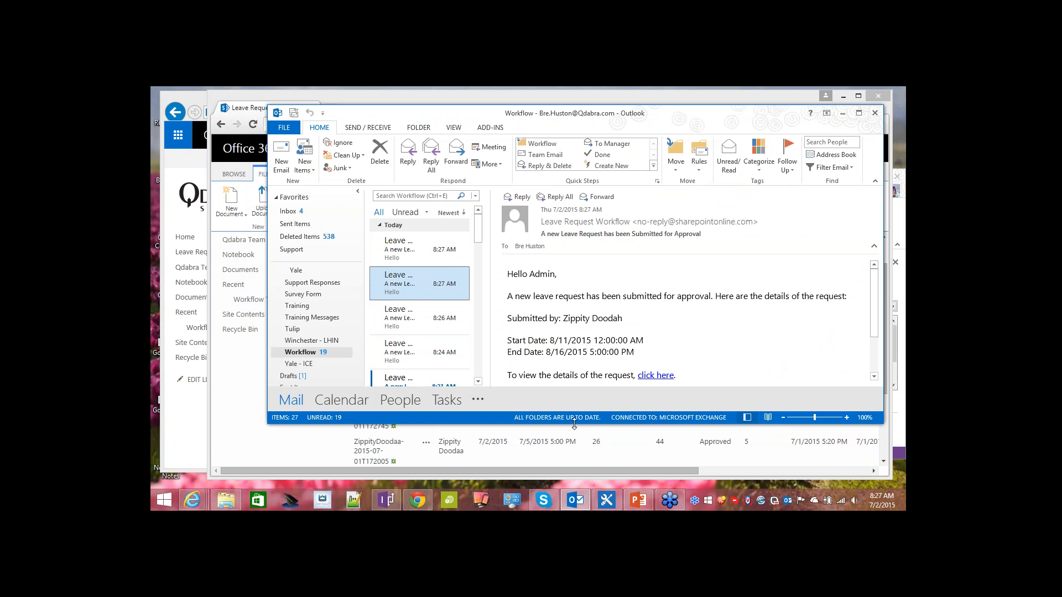
# - Reposition and enlarge the Outlook window so the whole approval email with both of its decision links fits
pyautogui.moveTo(572, 424); pyautogui.dragTo(569, 475)
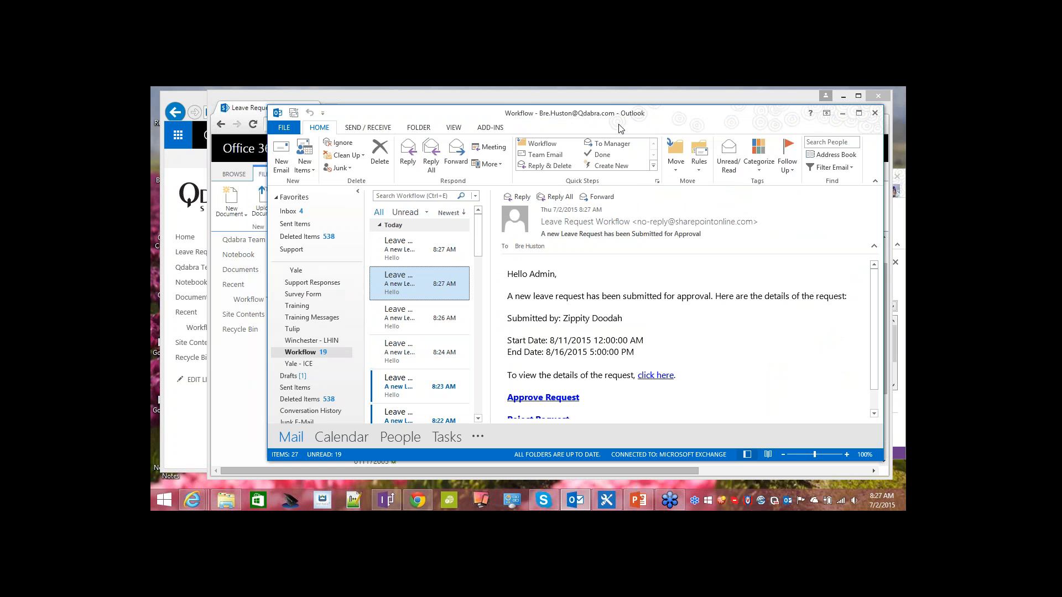
pyautogui.moveTo(592, 105); pyautogui.dragTo(568, 87)
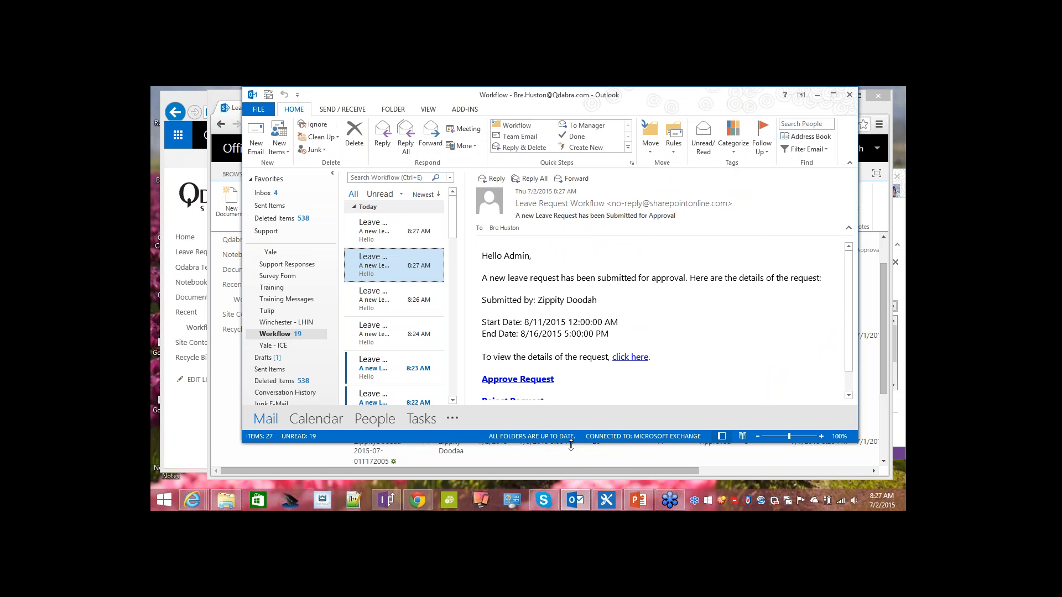
pyautogui.moveTo(571, 445); pyautogui.dragTo(571, 474)
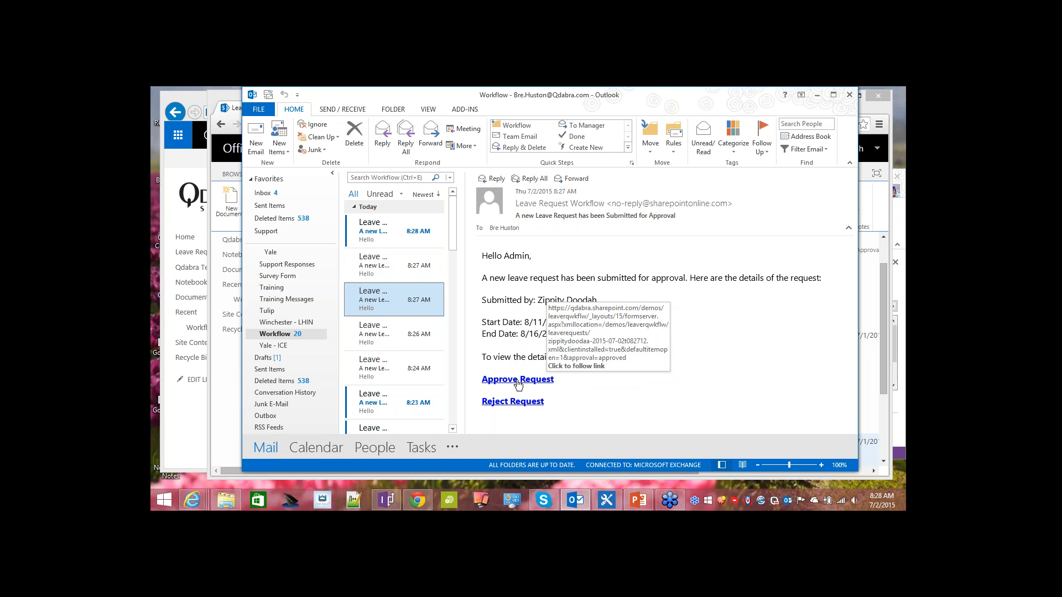
# - Approve the new leave request through the email's link, and close the approved form and its browser tab
pyautogui.click(517, 382)
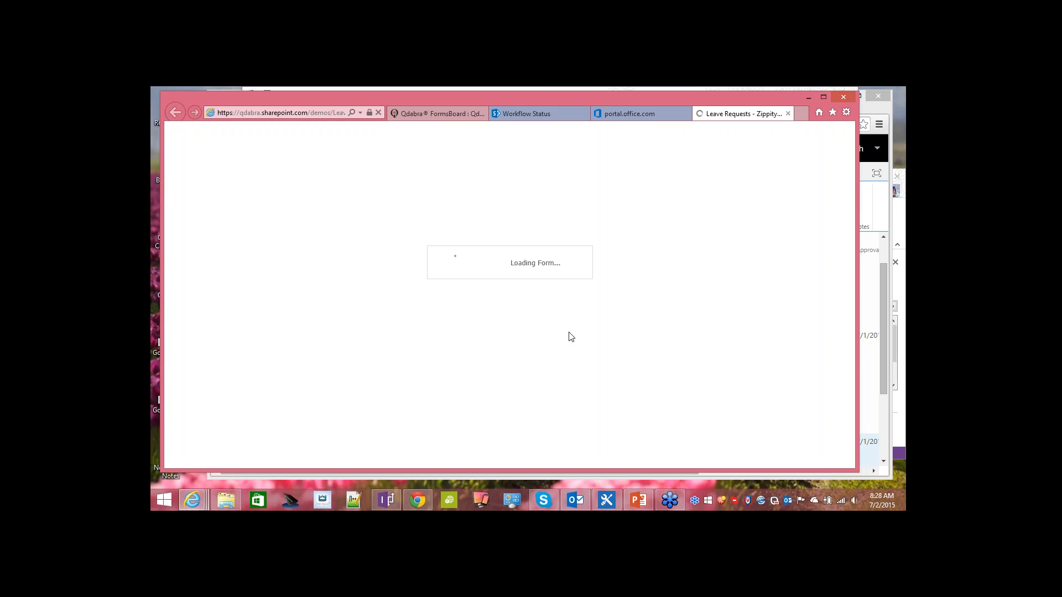
pyautogui.scroll(-3, 475, 327)
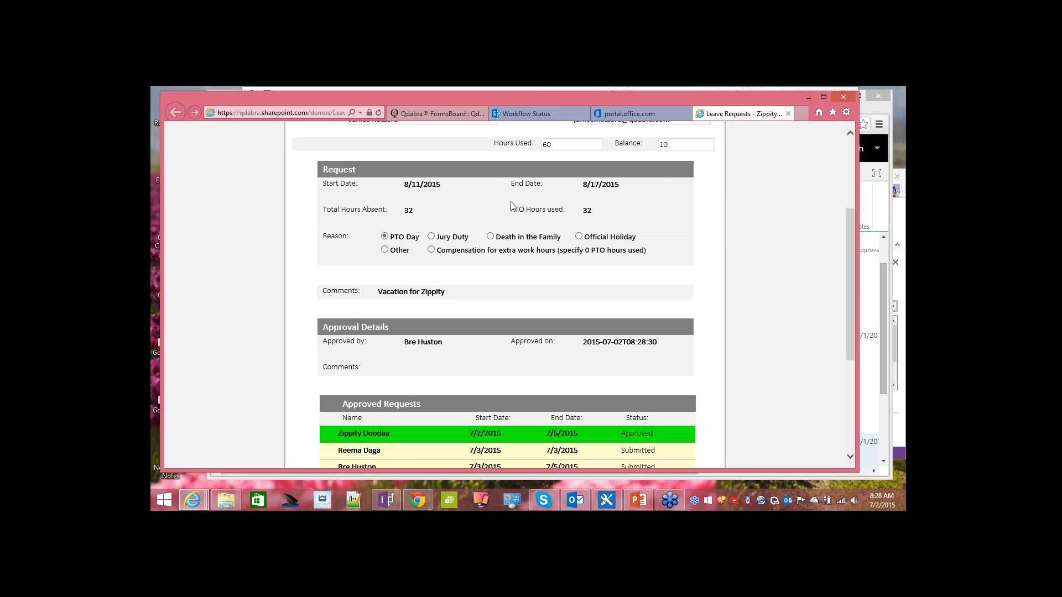
pyautogui.scroll(1, 487, 238)
pyautogui.scroll(-5, 468, 266)
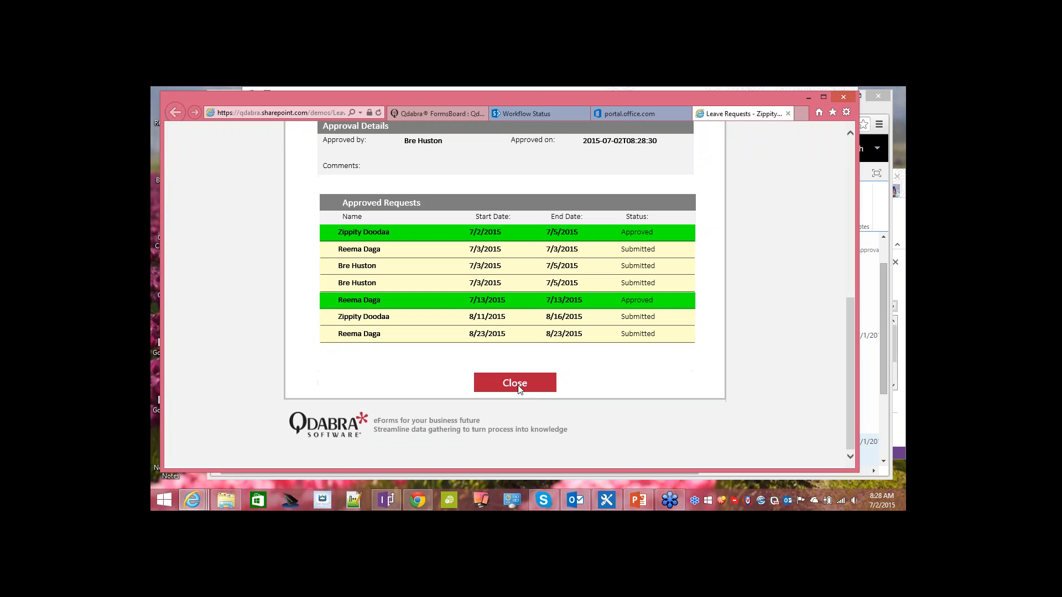
pyautogui.click(516, 382)
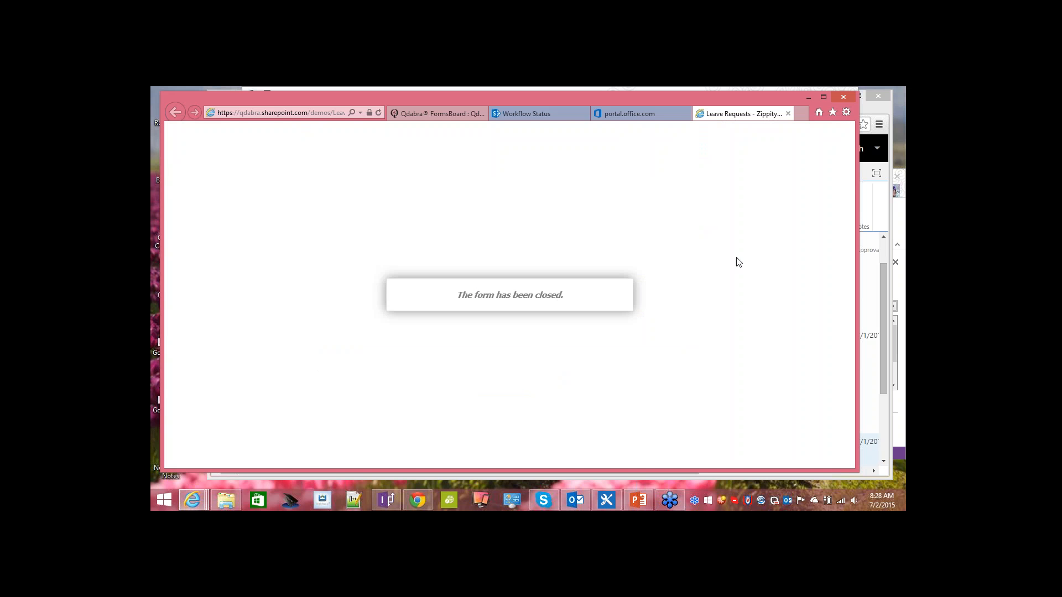
pyautogui.click(788, 113)
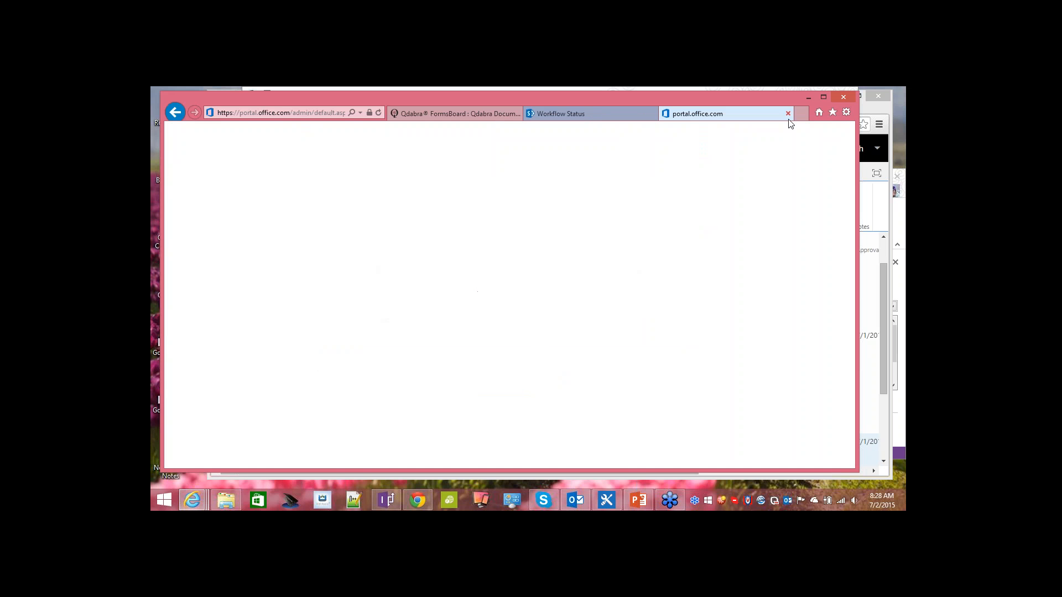
# - Return to Outlook and review which submitted requests the 8:23 to 8:28 AM workflow emails refer to
pyautogui.click(871, 409)
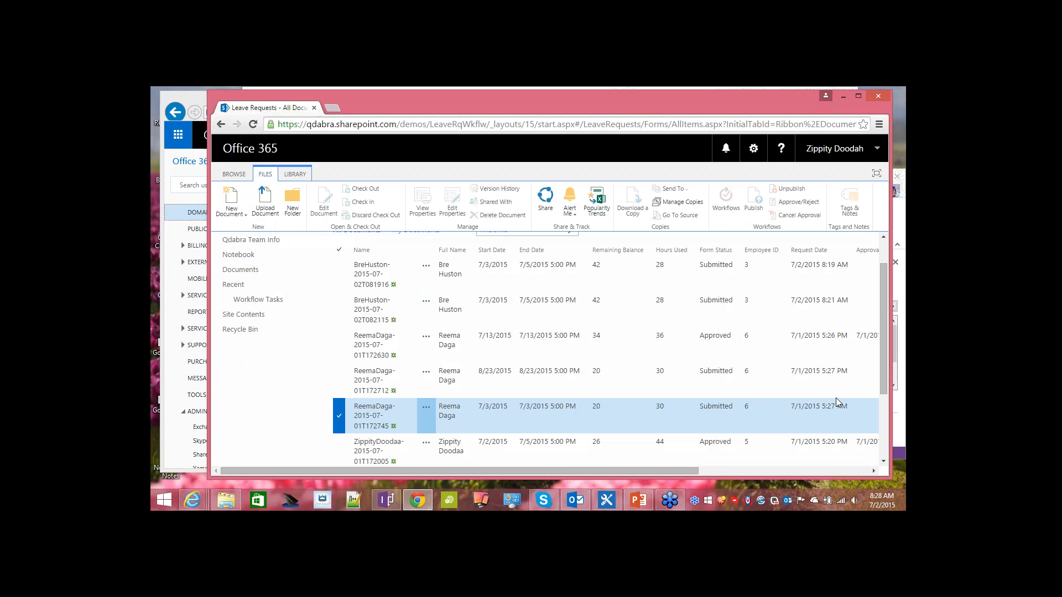
pyautogui.click(574, 500)
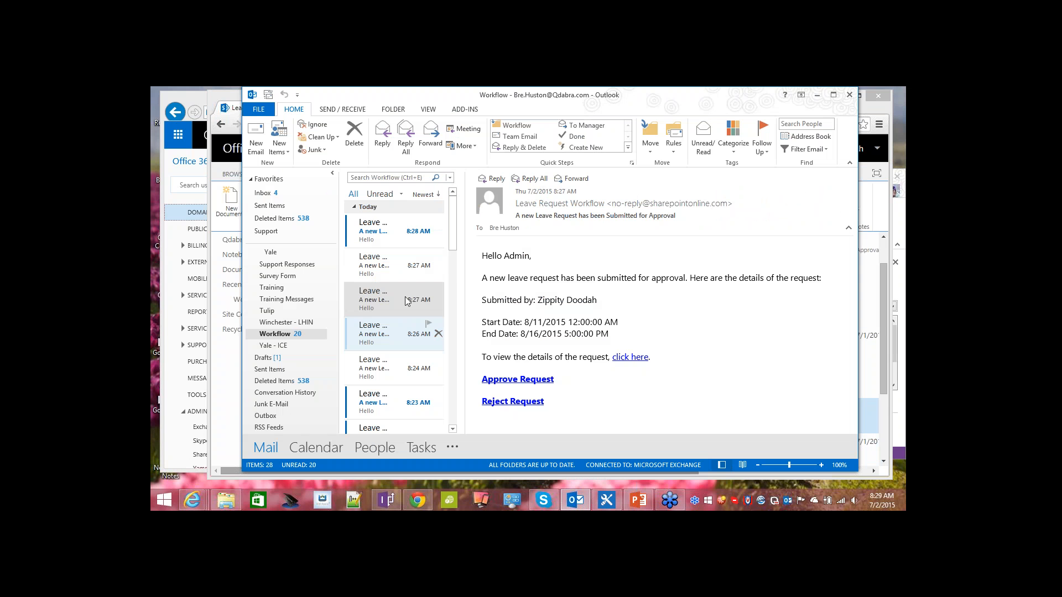
pyautogui.click(372, 237)
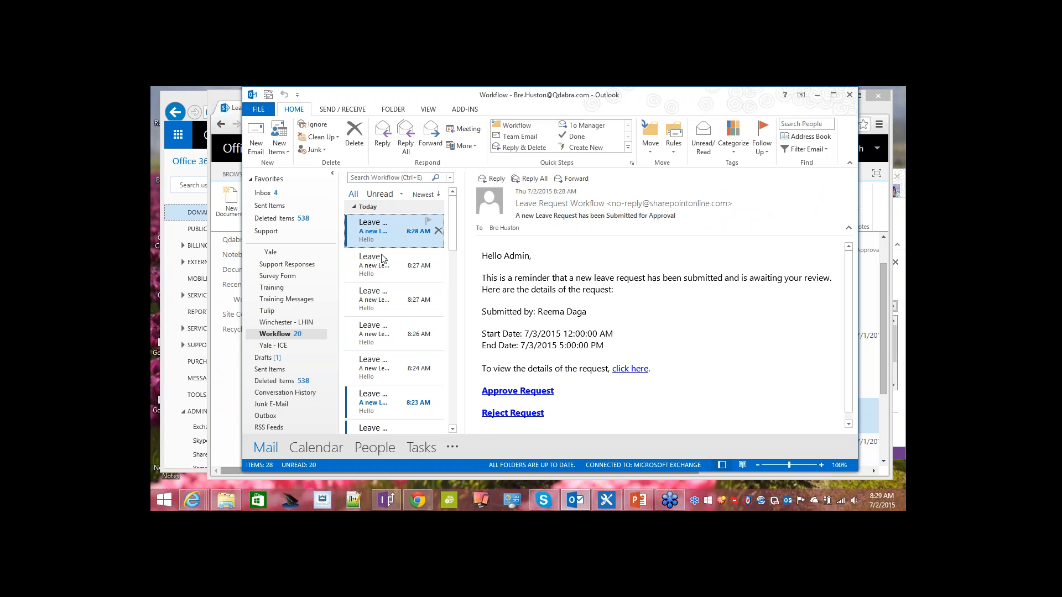
pyautogui.click(390, 302)
pyautogui.click(380, 334)
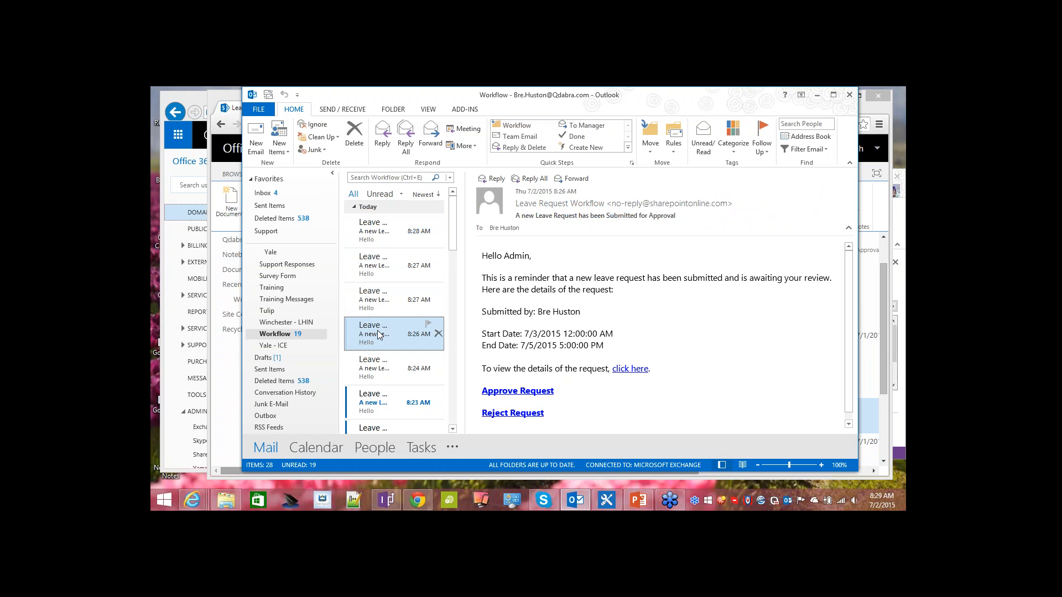
pyautogui.click(388, 297)
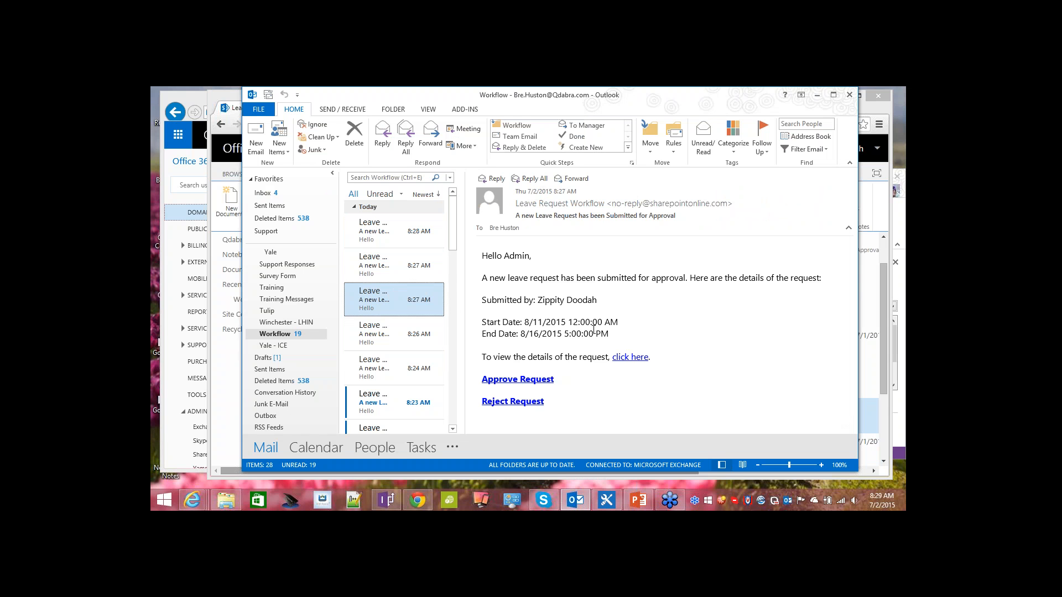
pyautogui.click(392, 399)
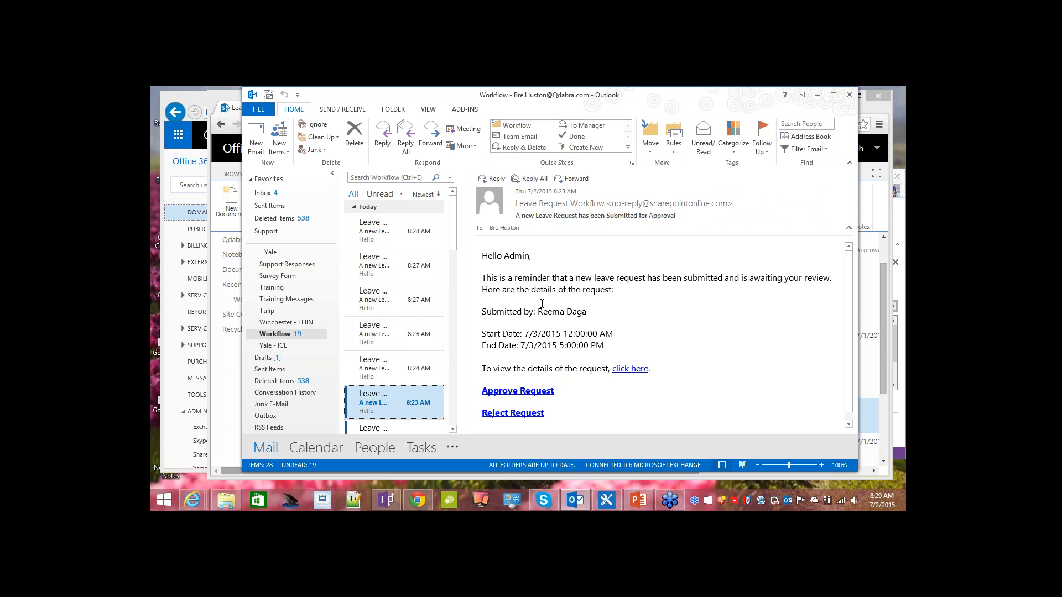
pyautogui.click(385, 267)
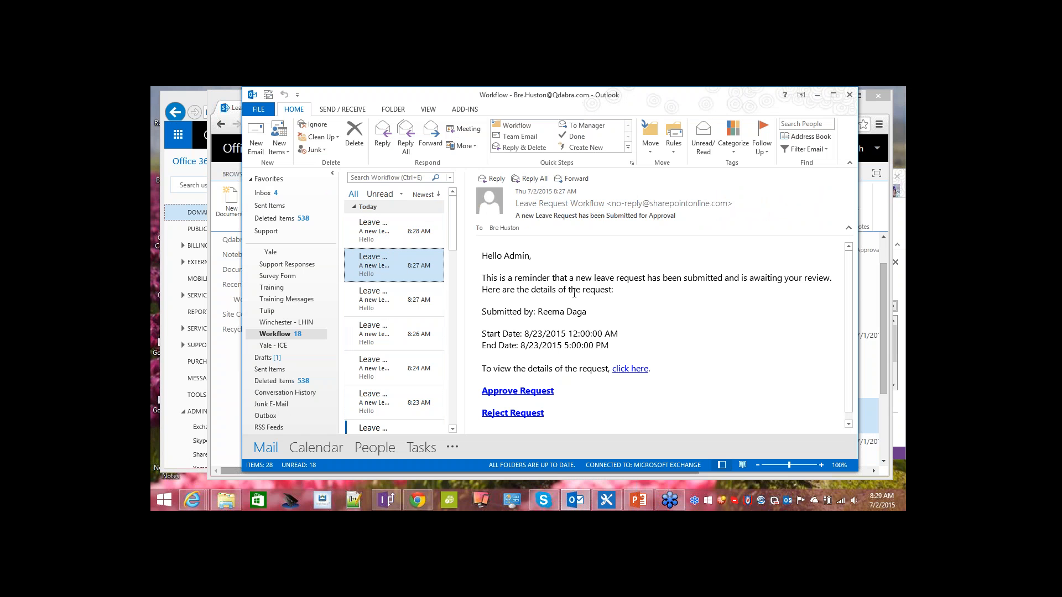
# - Open the 8/23/2015 leave request from the 8:27 AM reminder email and review its hours, dates, reason and approval section
pyautogui.scroll(-1, 578, 355)
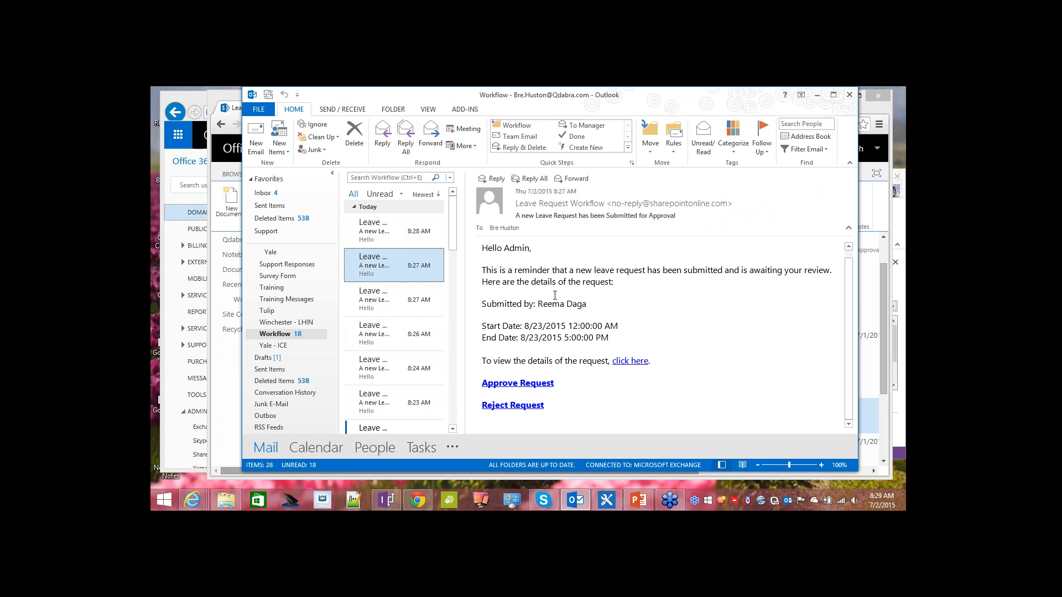
pyautogui.click(630, 360)
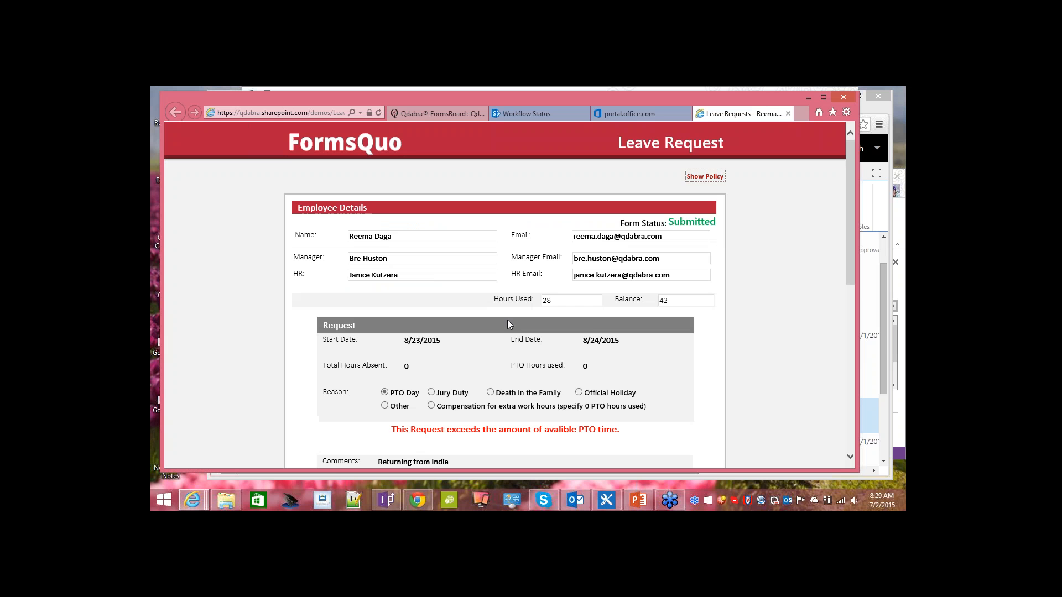
pyautogui.scroll(-3, 506, 321)
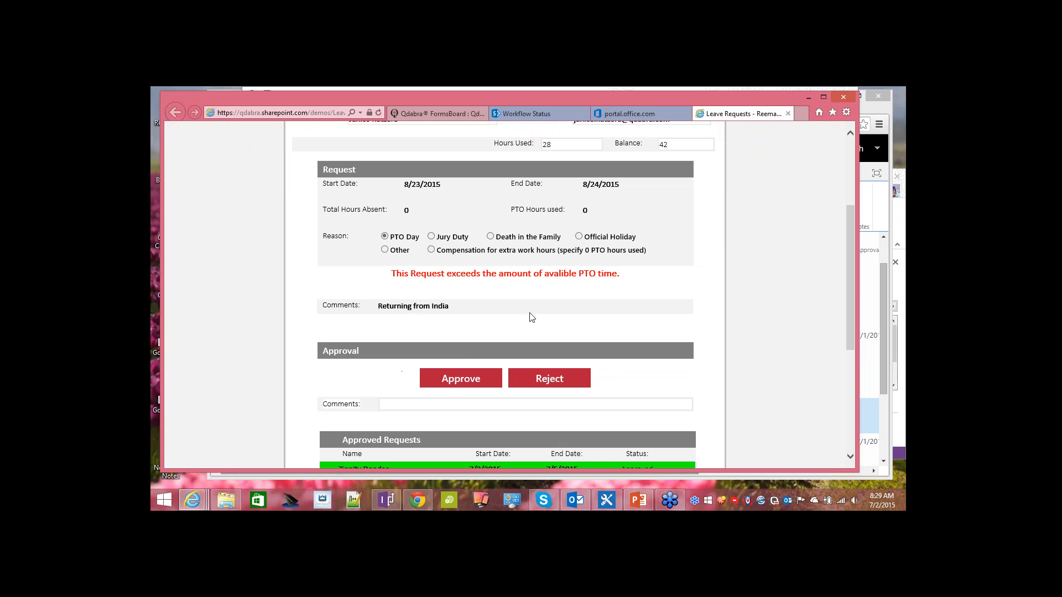
pyautogui.scroll(2, 553, 307)
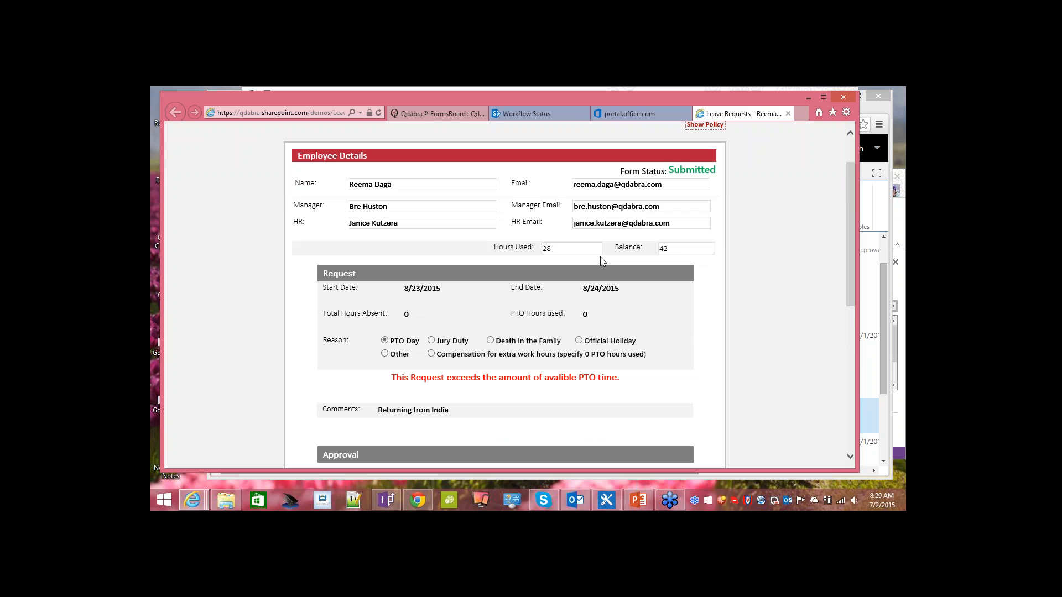
pyautogui.scroll(-2, 600, 257)
pyautogui.scroll(2, 573, 295)
pyautogui.scroll(-3, 542, 302)
# - Approve the 8/23/2015 leave request and close its form
pyautogui.click(461, 327)
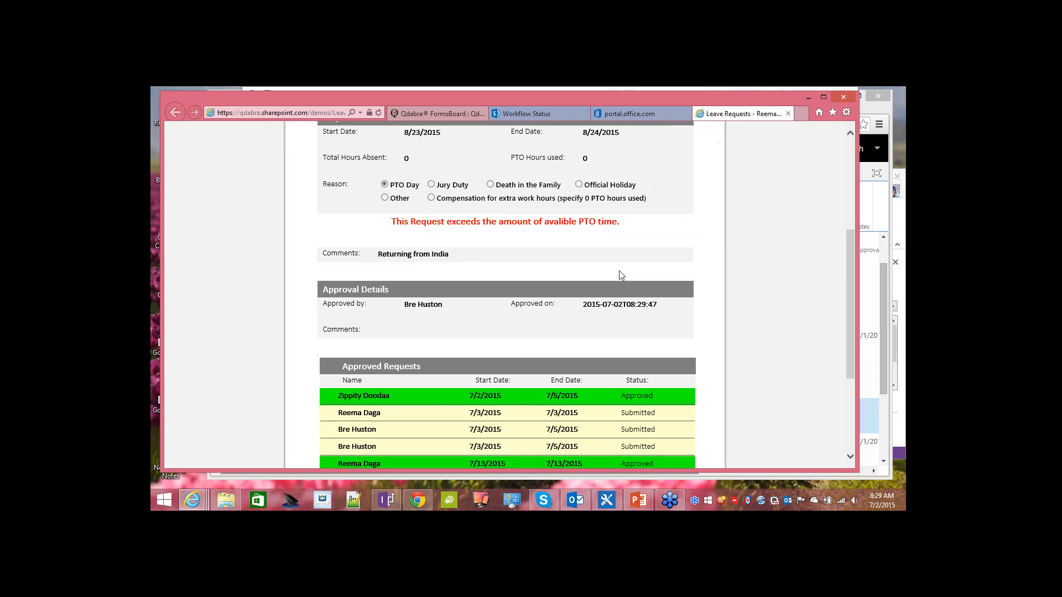
pyautogui.scroll(-3, 619, 270)
pyautogui.click(514, 382)
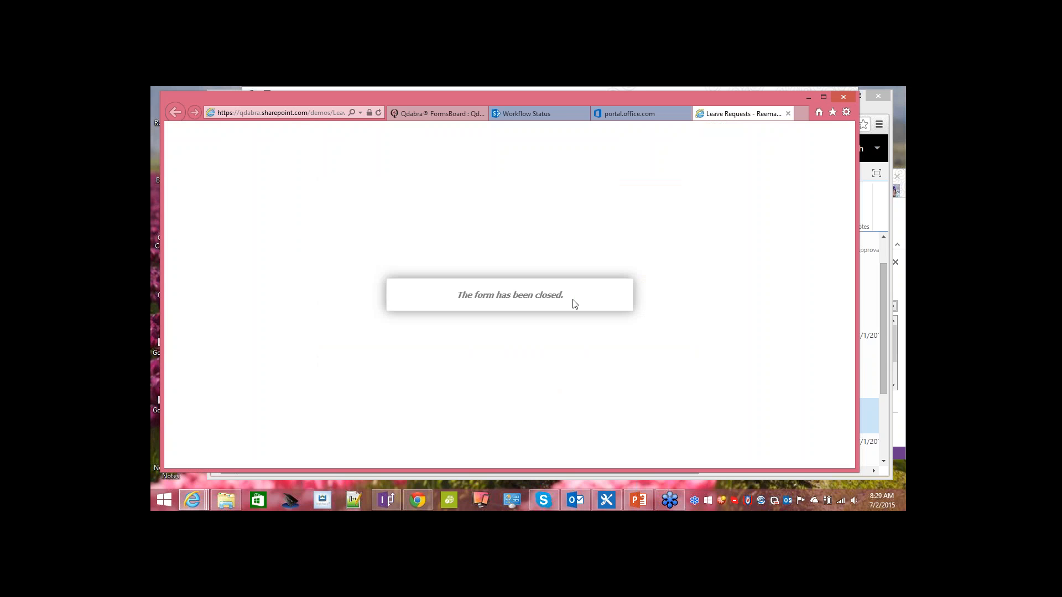
# - Go to the Leave Requests library, check the request statuses, and open the submitted 7/3/2015 request made on 7/1/2015
pyautogui.click(536, 113)
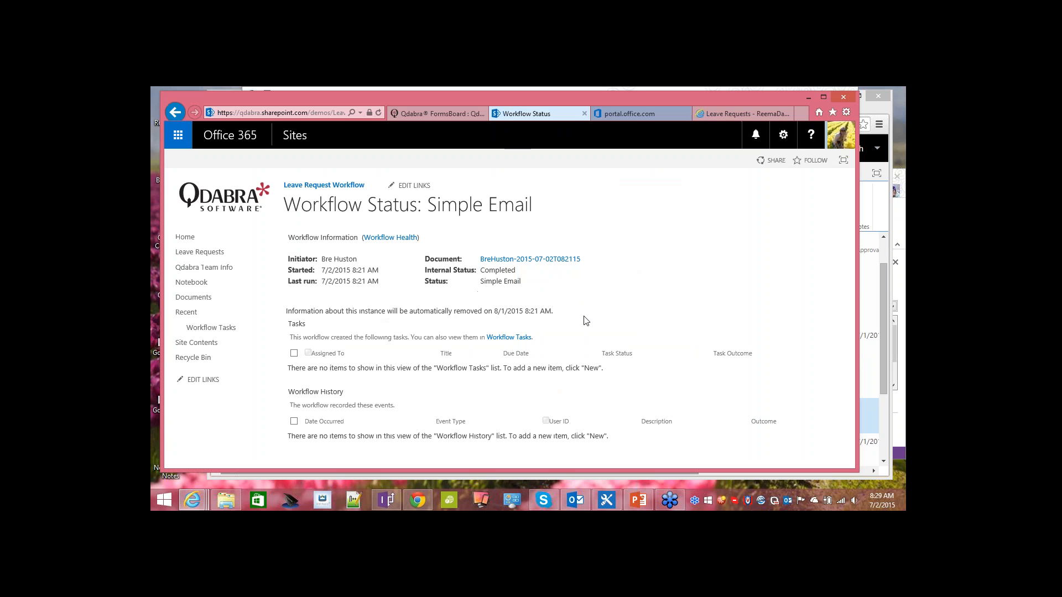
pyautogui.click(204, 252)
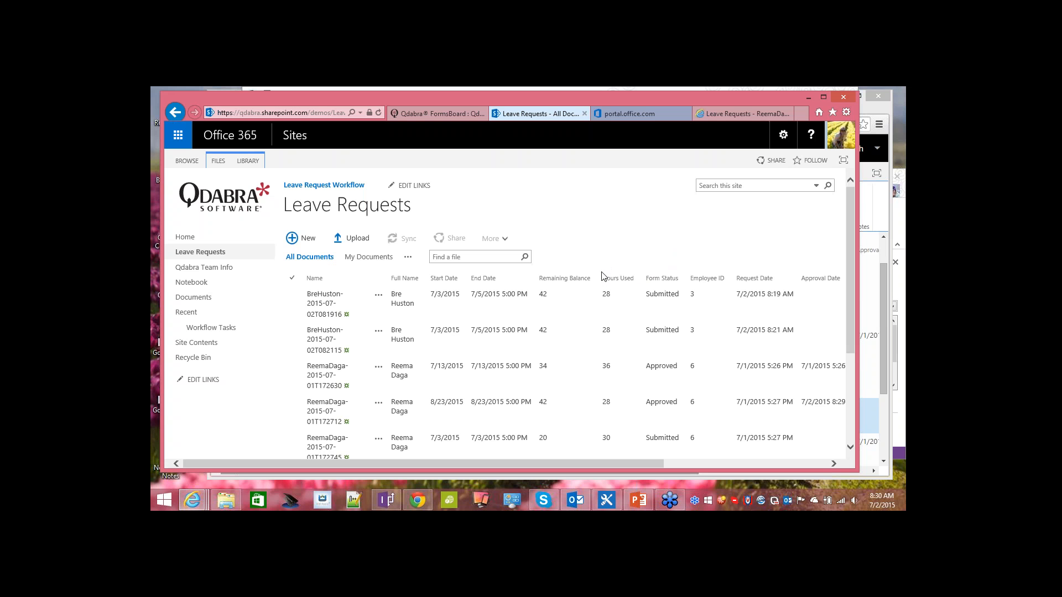
pyautogui.scroll(-2, 603, 276)
pyautogui.click(635, 324)
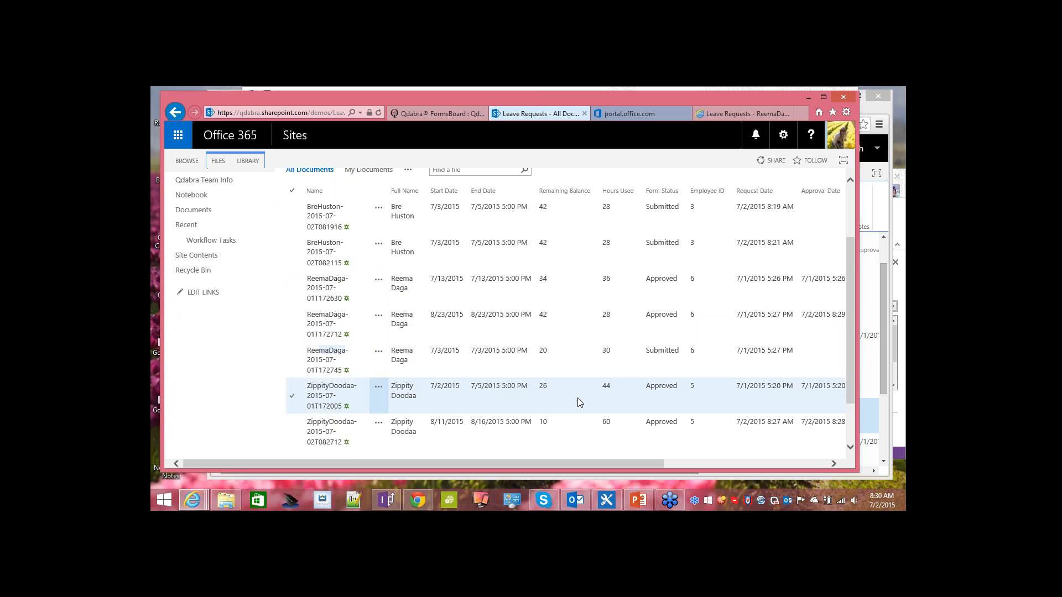
pyautogui.click(557, 407)
pyautogui.click(509, 426)
pyautogui.scroll(1, 326, 360)
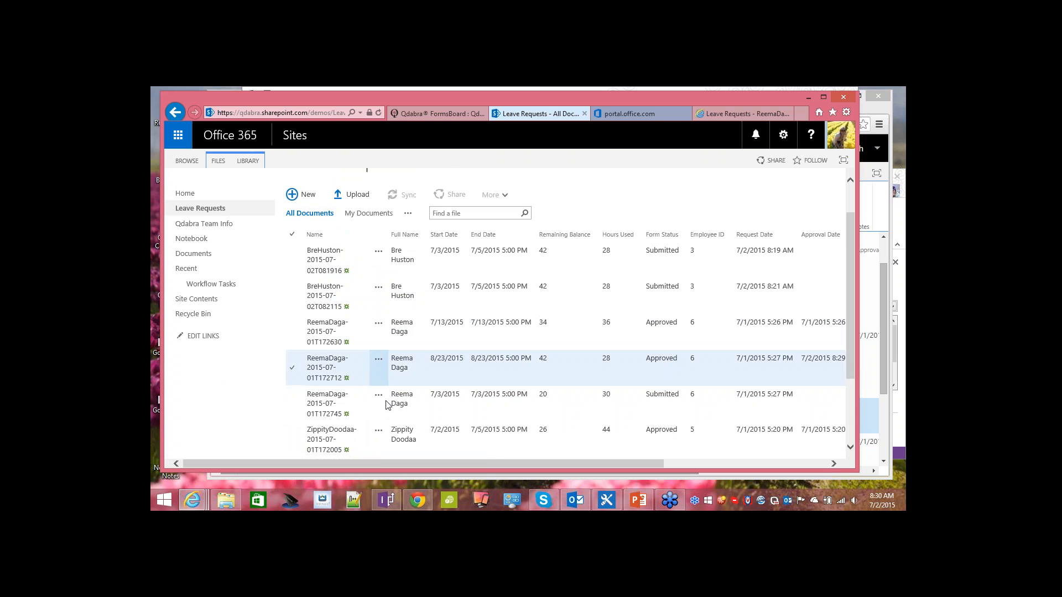
pyautogui.click(325, 410)
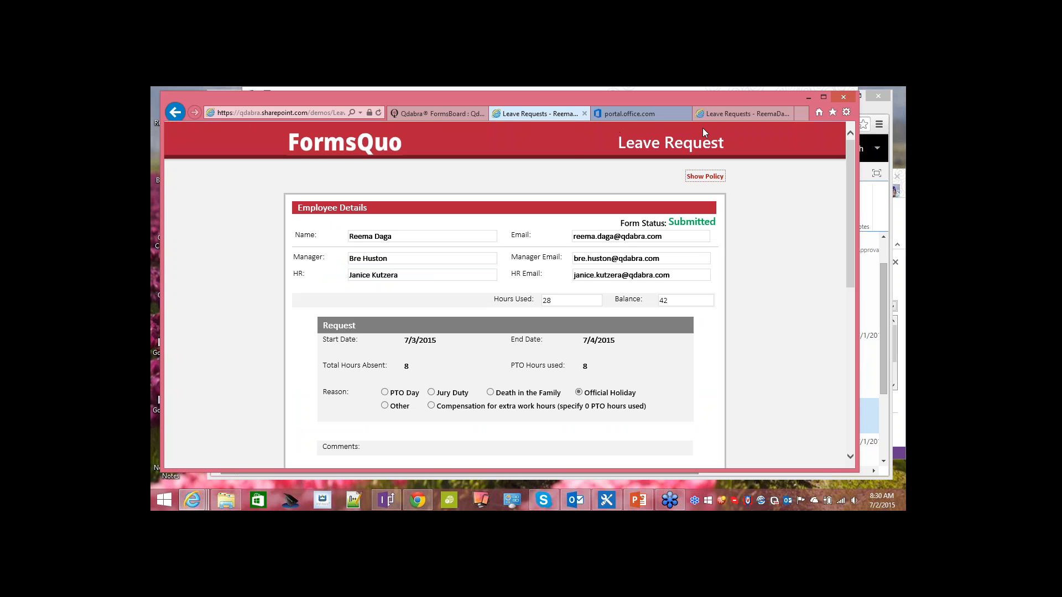
# - Load the Leave Request Workflow site in the portal.office.com tab and check the QA employee's PTO hours in Qdabra Team Info
pyautogui.click(297, 113)
pyautogui.moveTo(270, 113); pyautogui.dragTo(187, 117)
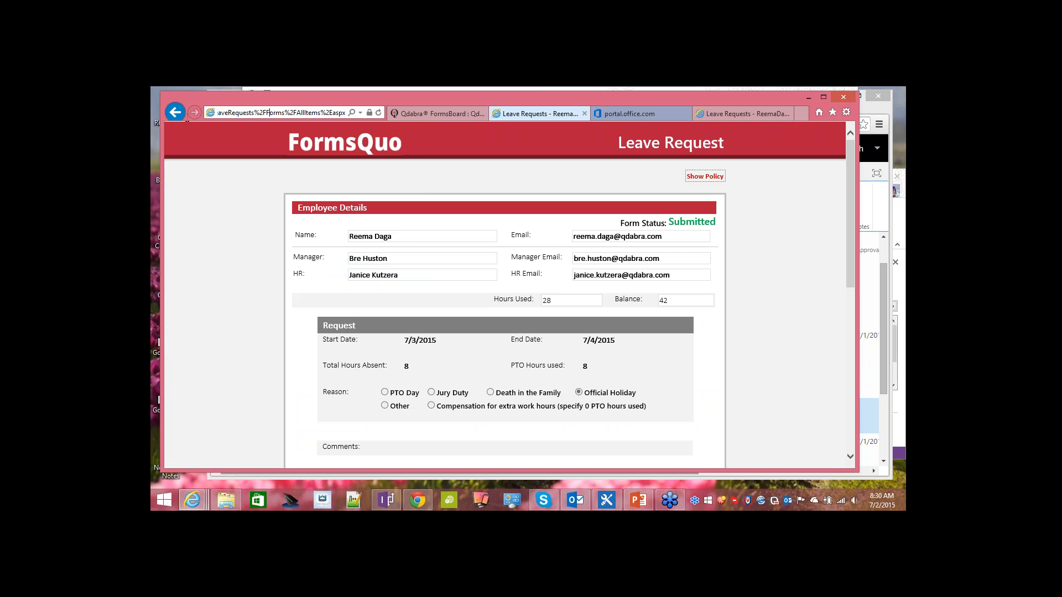
pyautogui.click(304, 112)
pyautogui.click(307, 112)
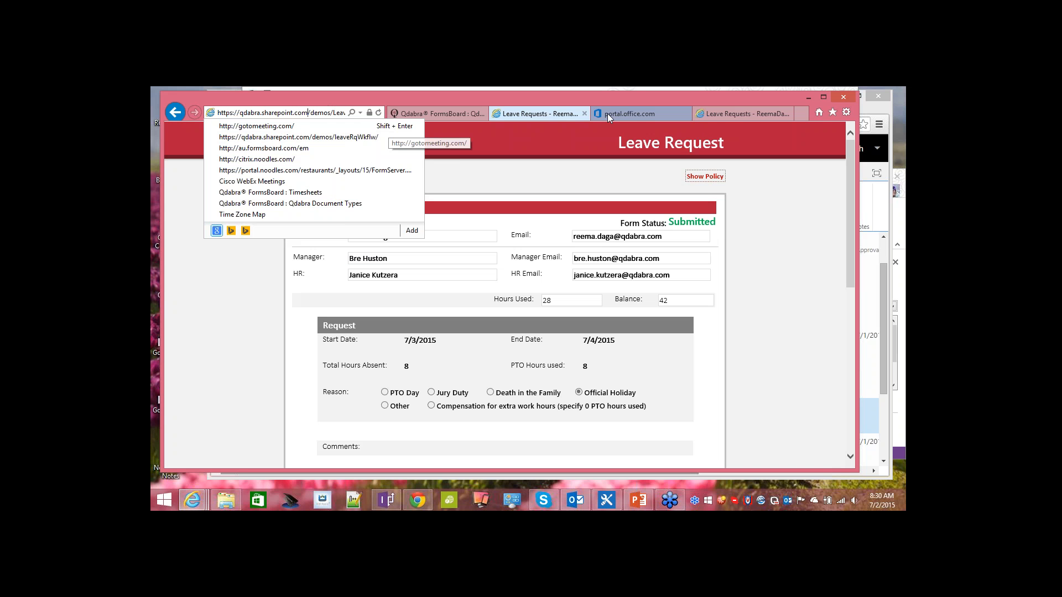
pyautogui.click(648, 111)
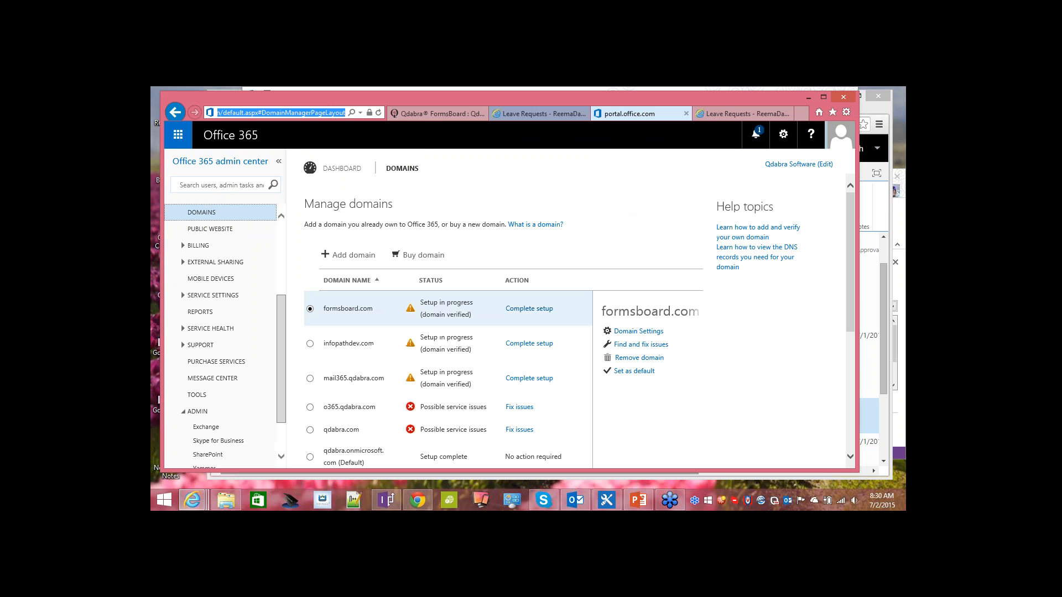
pyautogui.write('https')
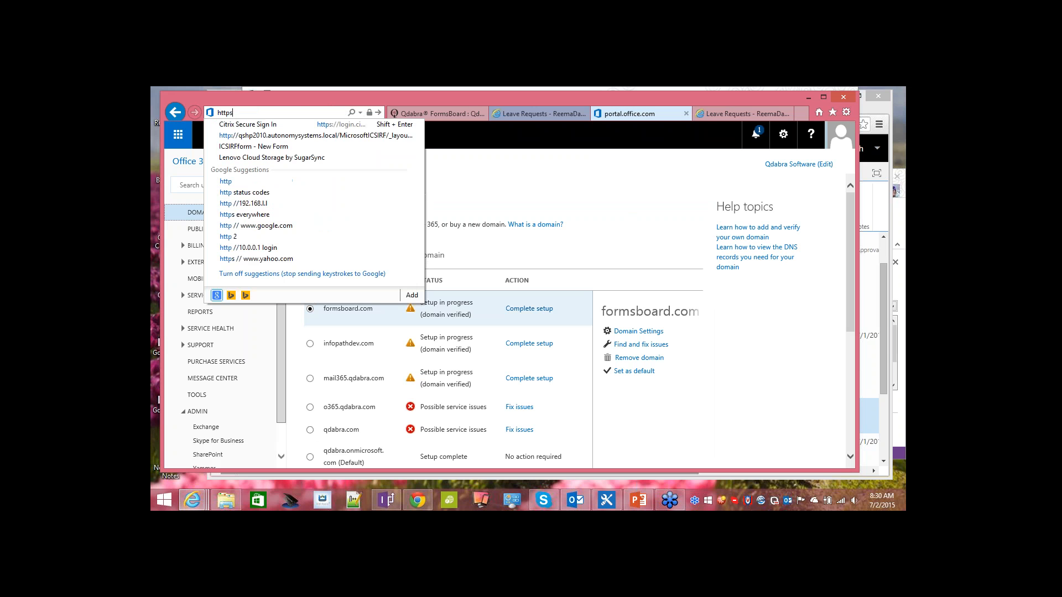
pyautogui.write('://qdabra.sharepoint.com/')
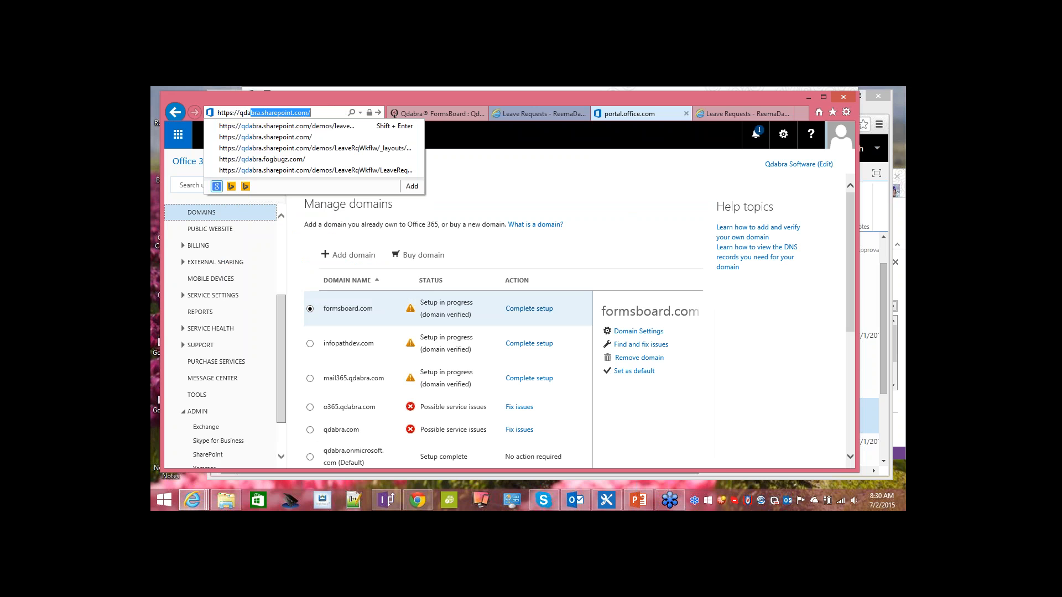
pyautogui.click(320, 127)
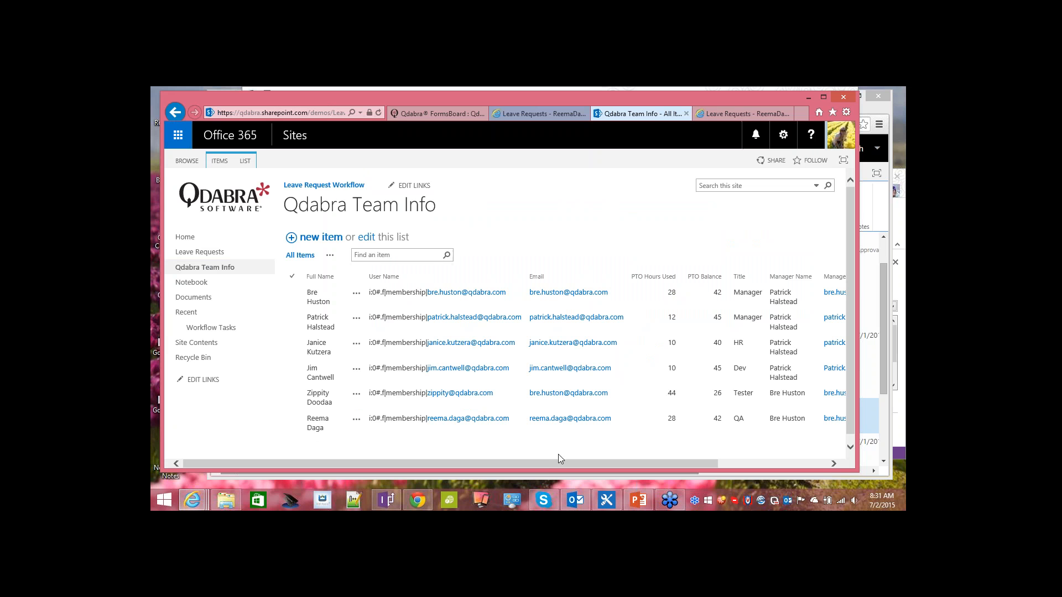
pyautogui.moveTo(542, 462); pyautogui.dragTo(589, 456)
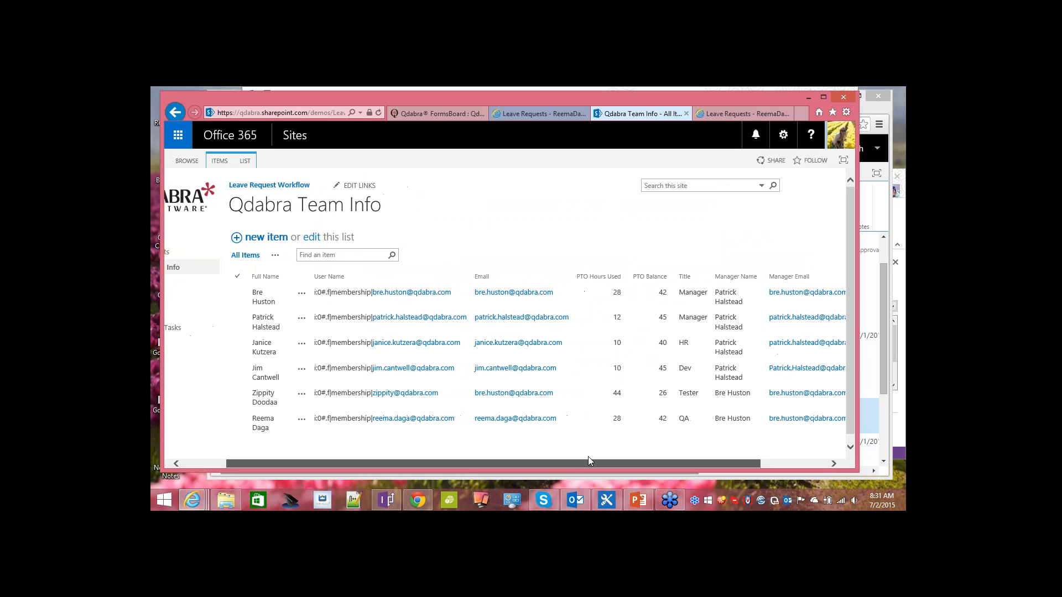
pyautogui.click(615, 429)
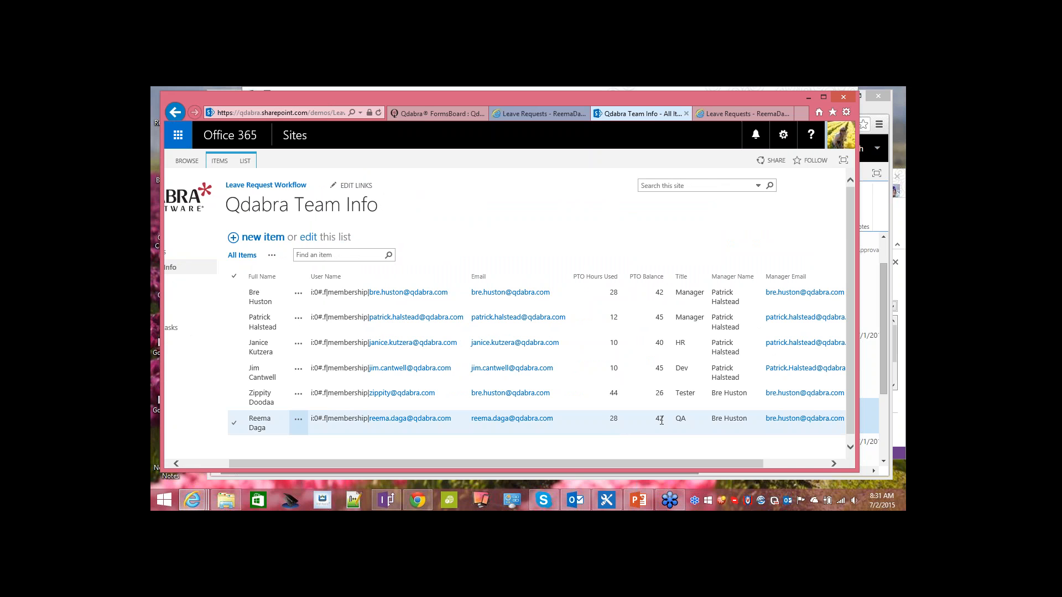
# - Approve the open leave request for 7/3/2015 to 7/4/2015, review its hours used and balance, and close the form
pyautogui.click(542, 114)
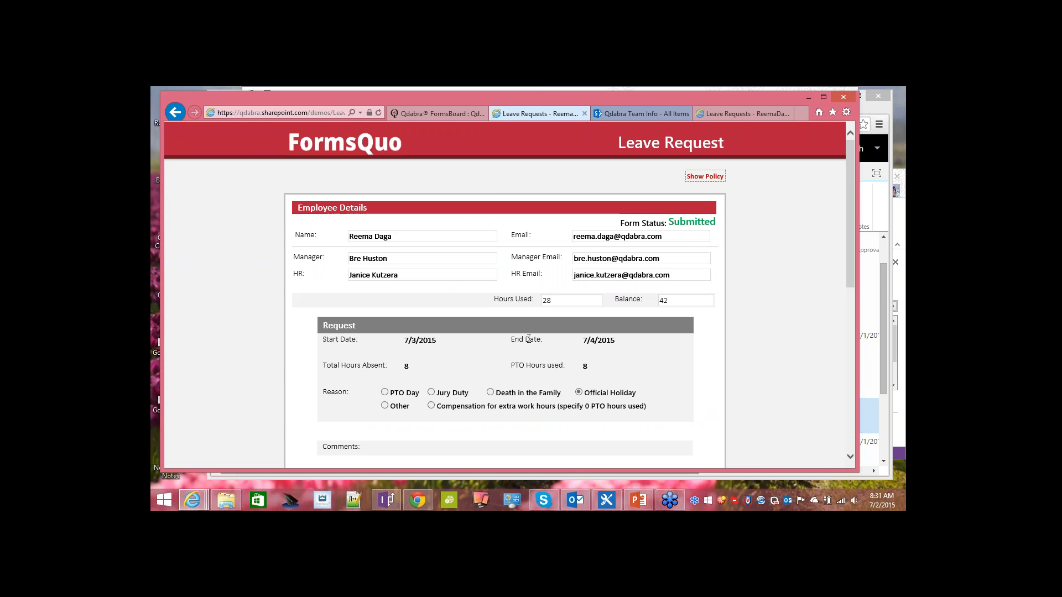
pyautogui.scroll(-2, 465, 323)
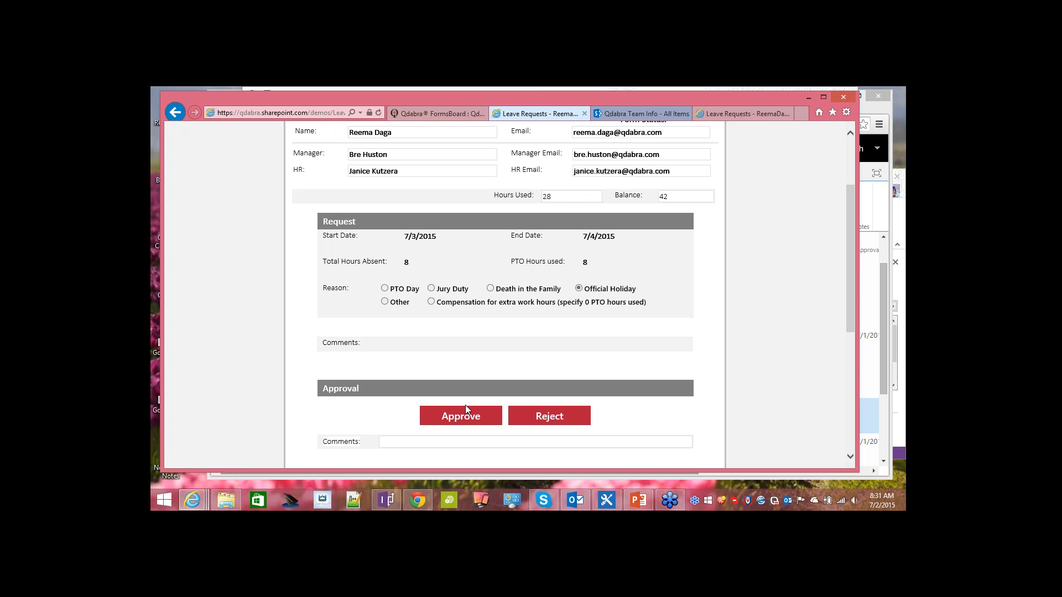
pyautogui.click(459, 422)
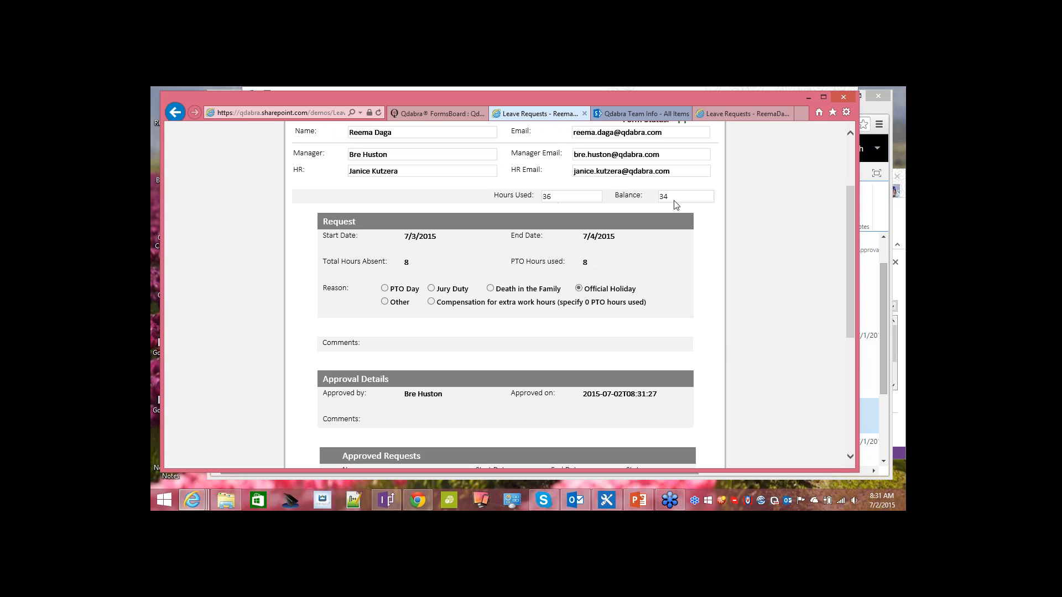
pyautogui.scroll(-5, 552, 235)
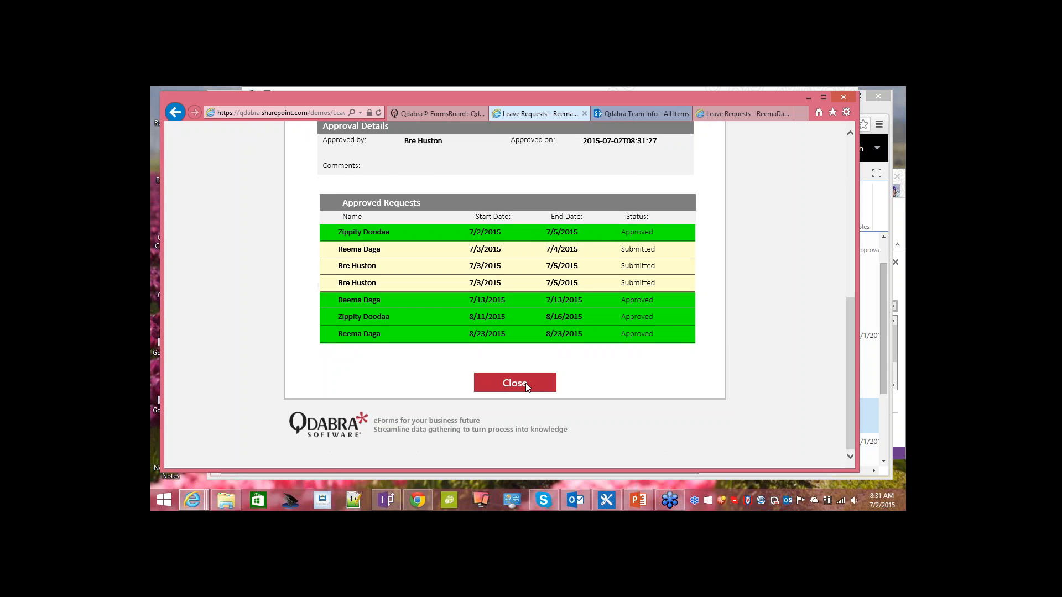
pyautogui.scroll(3, 525, 382)
pyautogui.scroll(-2, 525, 382)
pyautogui.scroll(-1, 521, 397)
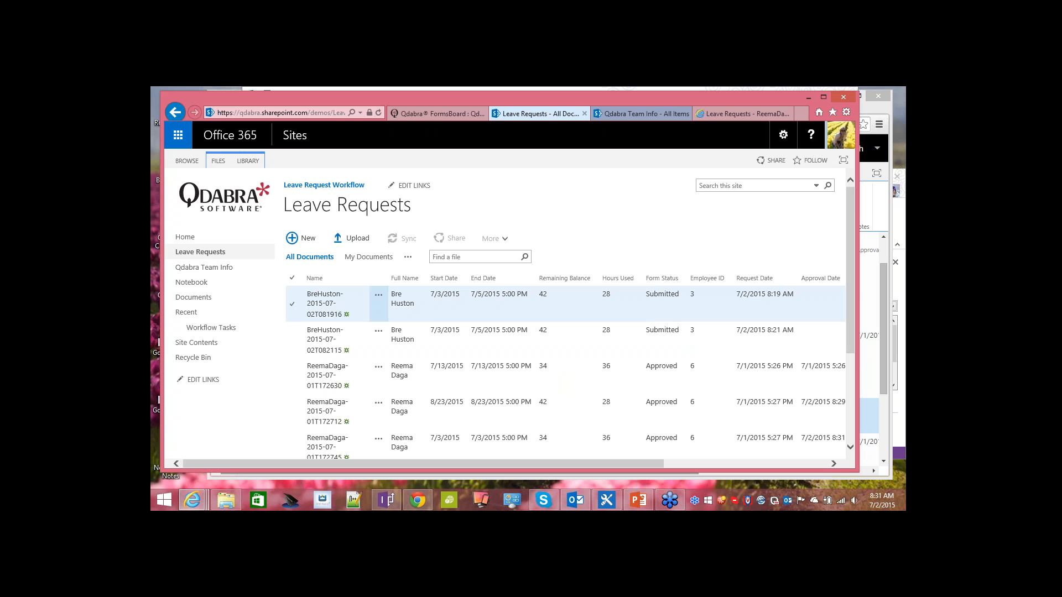
# - Find the submitted request dated 7/2/2015 8:21 AM in the Leave Requests library, approve it, and close its form
pyautogui.scroll(-1, 498, 306)
pyautogui.scroll(-1, 457, 303)
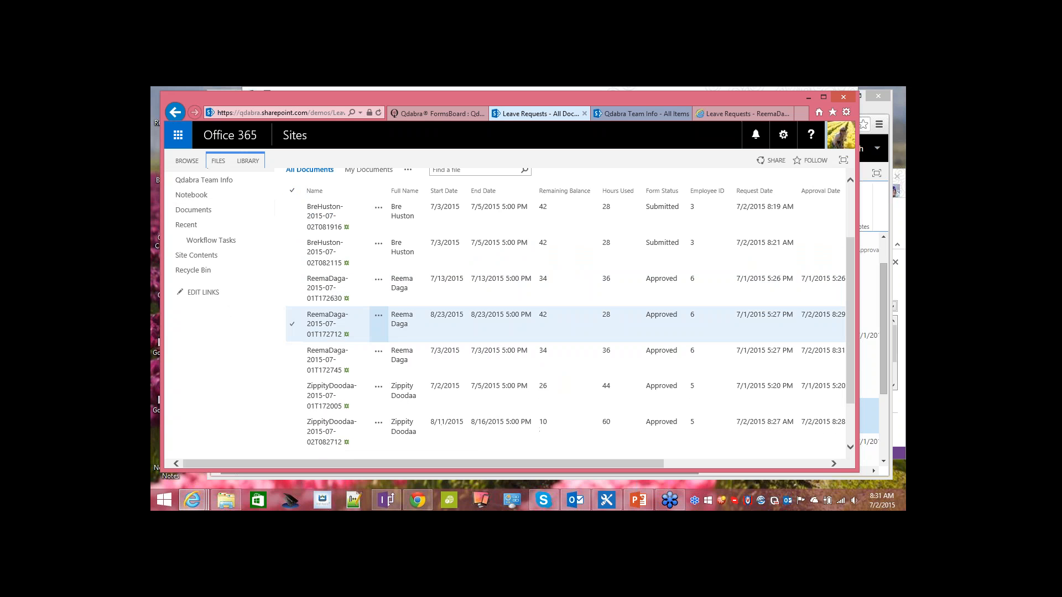
pyautogui.scroll(-1, 396, 361)
pyautogui.scroll(2, 430, 358)
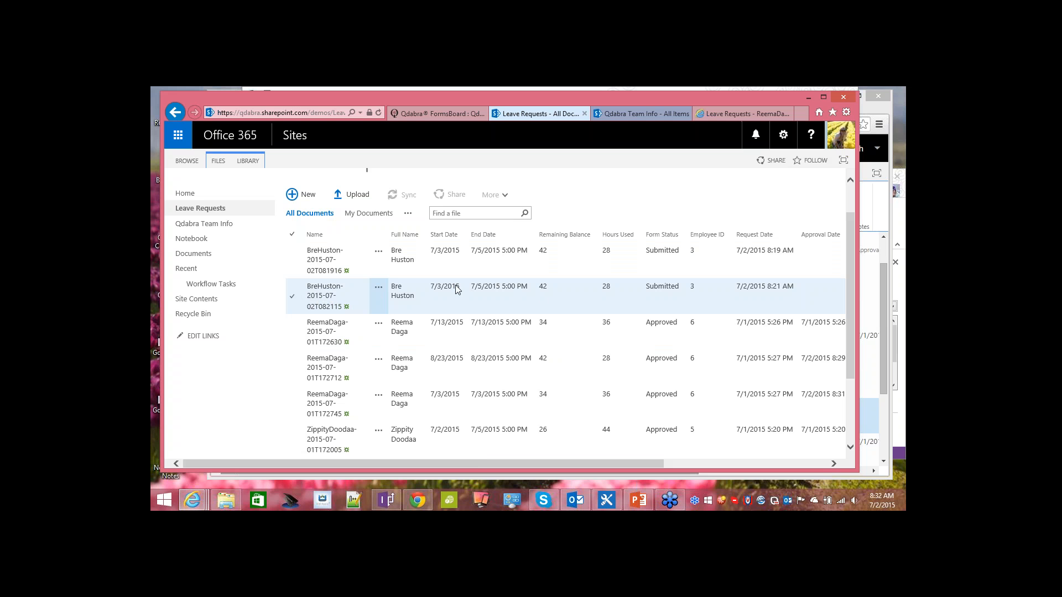
pyautogui.scroll(-3, 533, 298)
pyautogui.scroll(1, 345, 265)
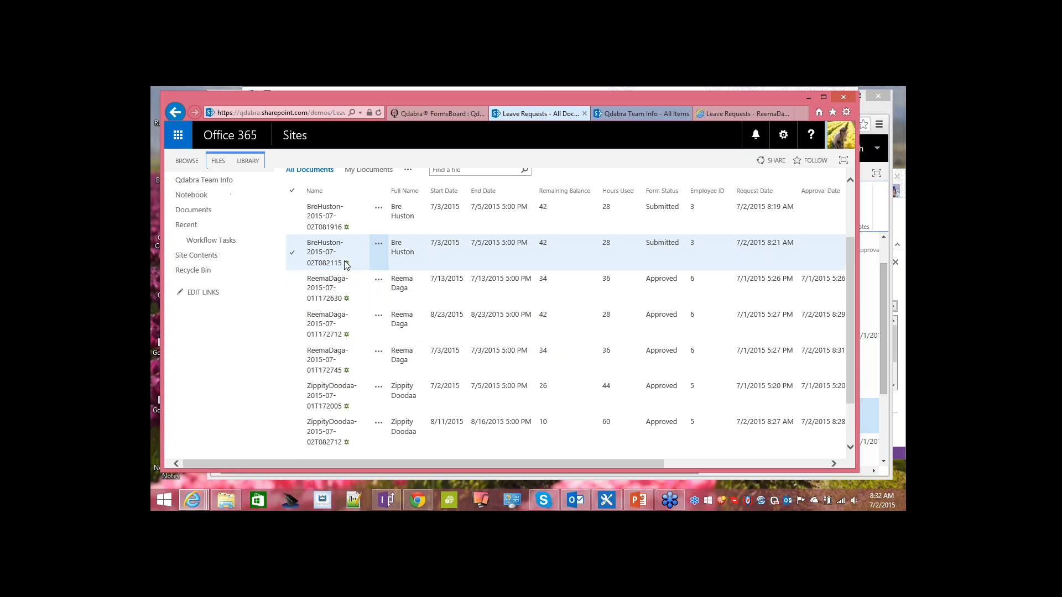
pyautogui.click(643, 232)
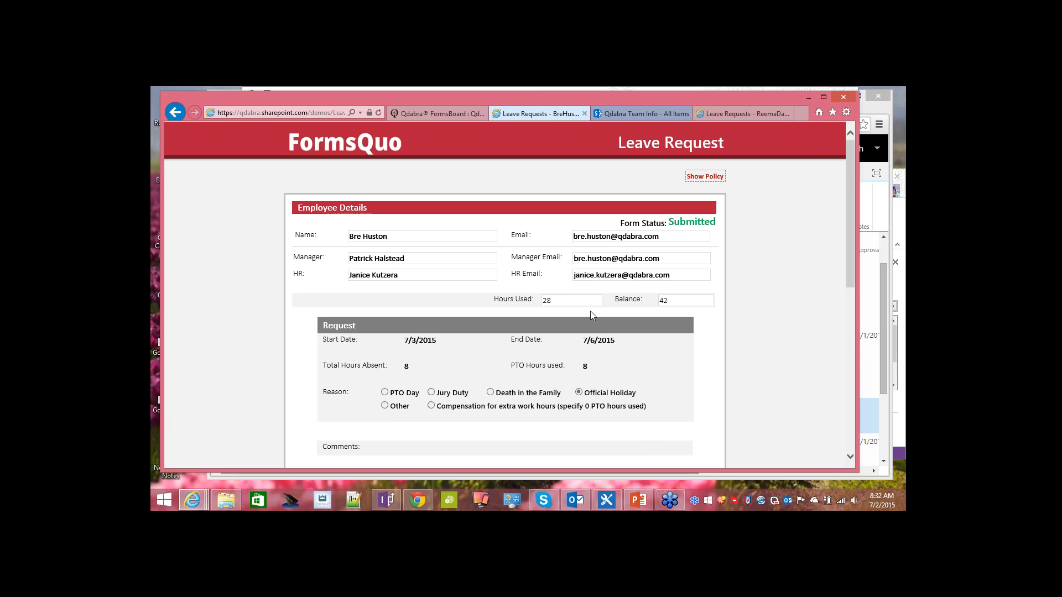
pyautogui.scroll(-2, 590, 310)
pyautogui.click(453, 415)
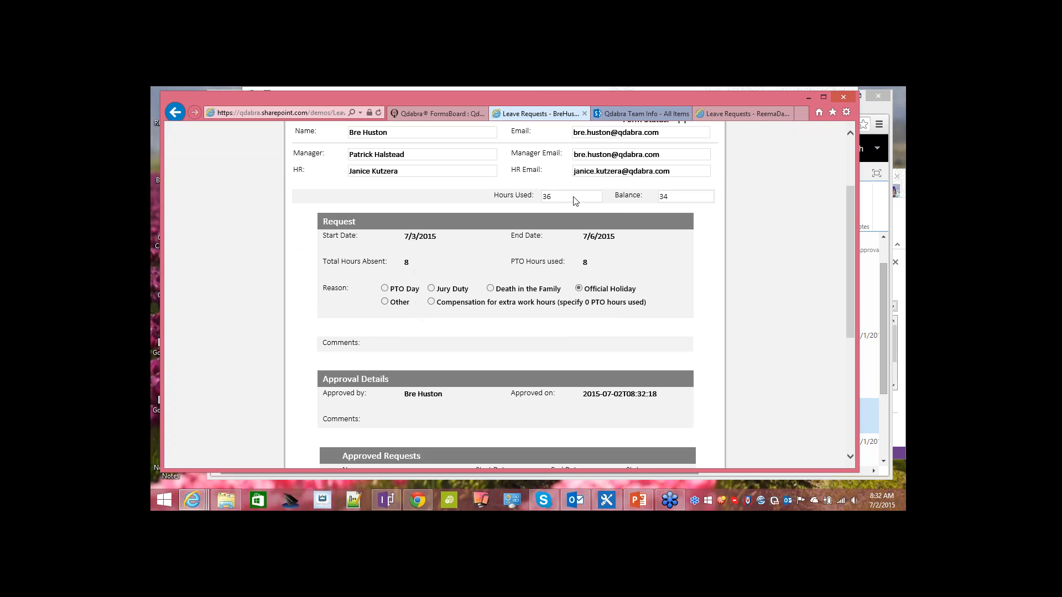
pyautogui.scroll(-5, 509, 314)
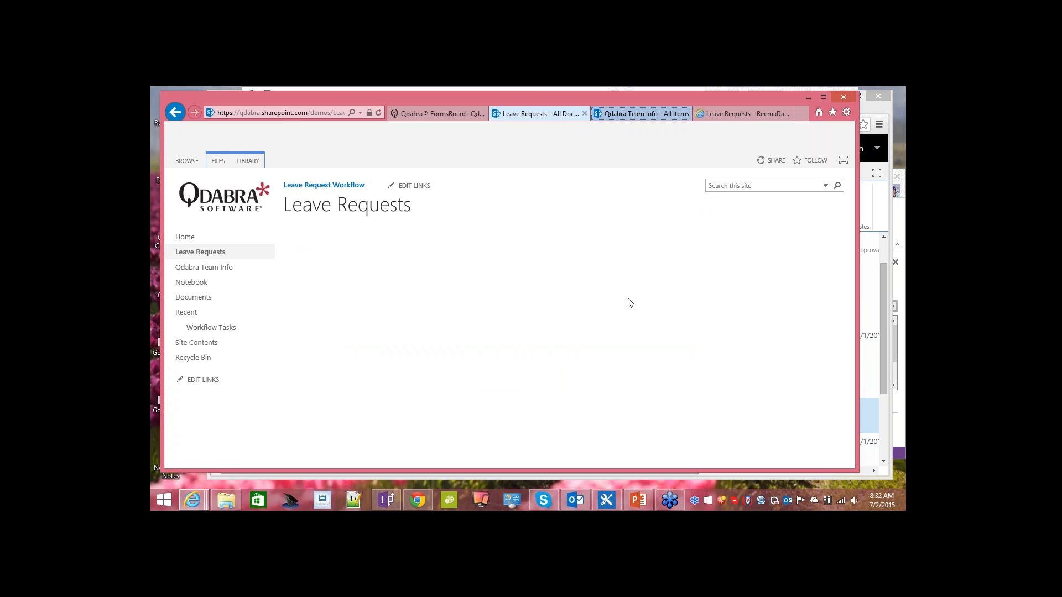
# - Reload the Qdabra Team Info list and compare its PTO hours and balances with the Leave Requests library
pyautogui.click(628, 114)
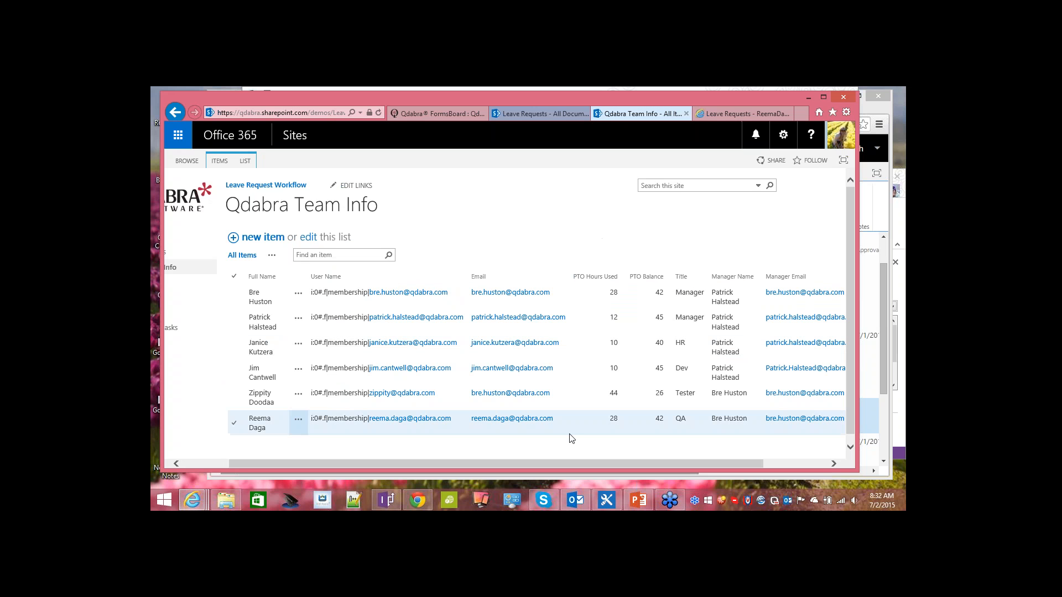
pyautogui.click(379, 113)
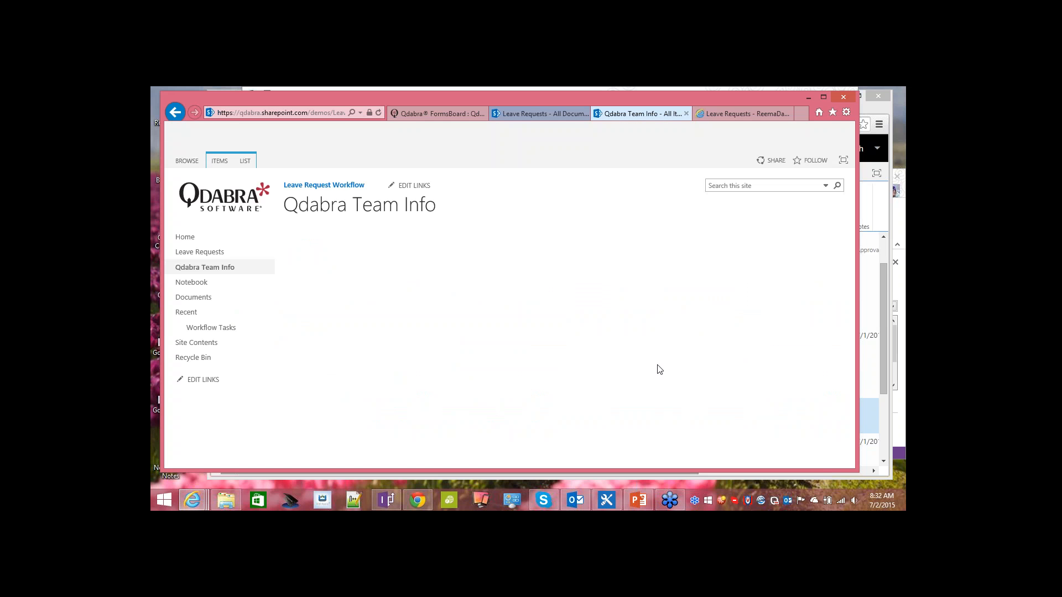
pyautogui.click(726, 303)
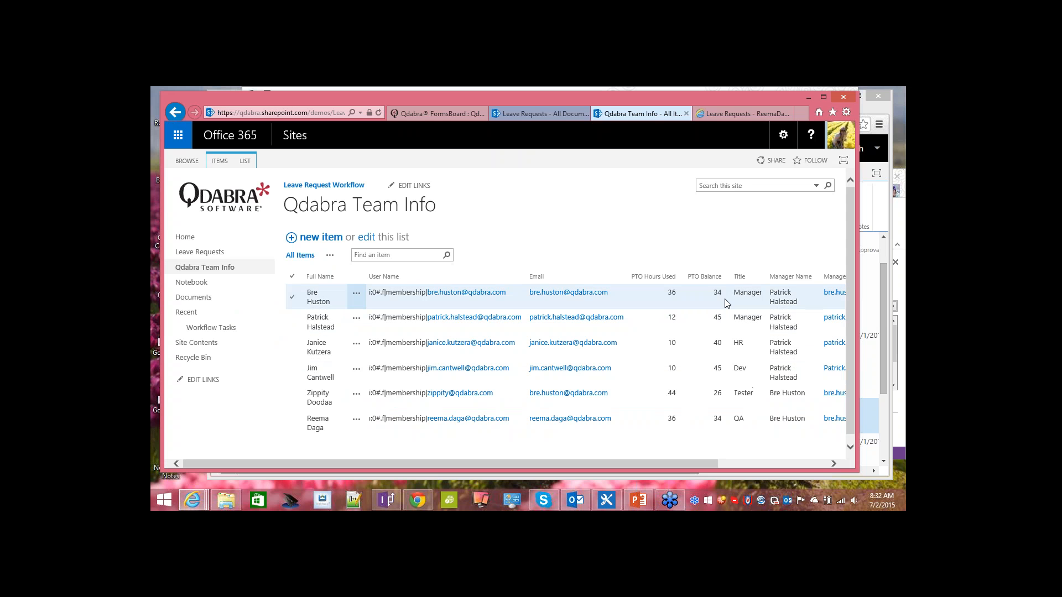
pyautogui.click(510, 112)
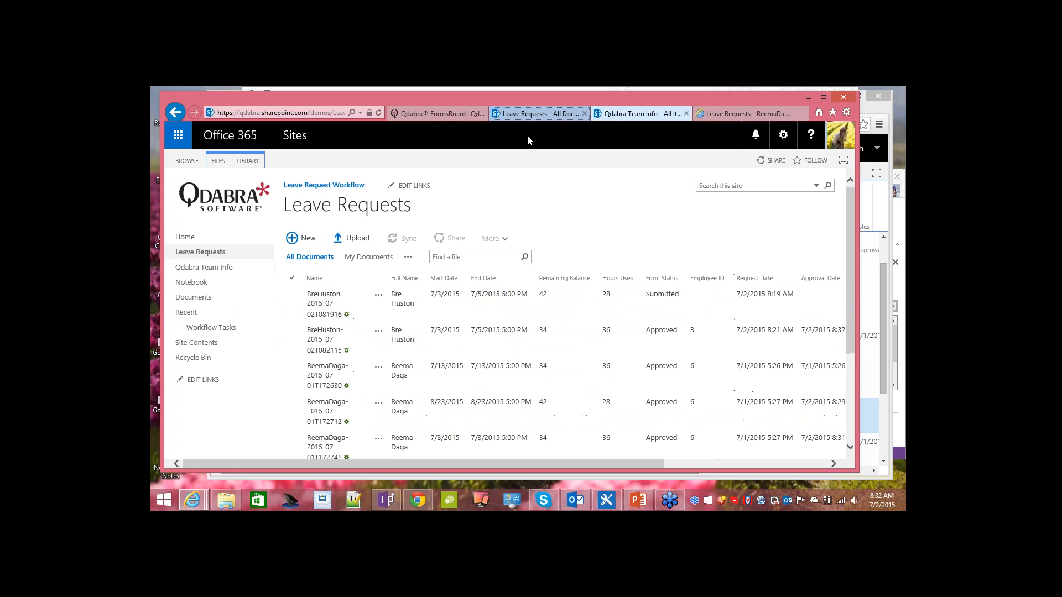
pyautogui.click(547, 310)
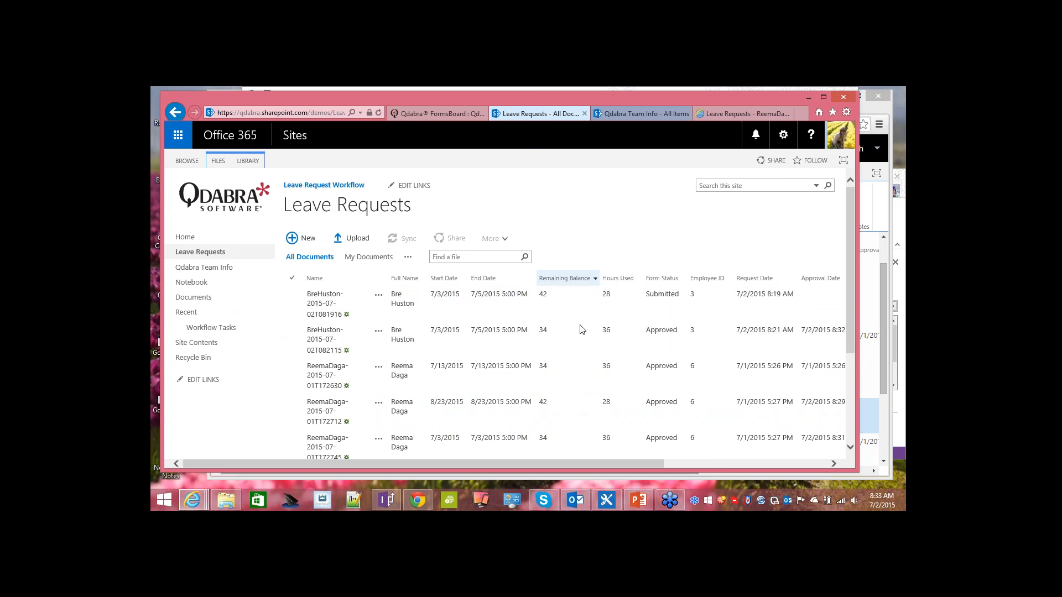
# - Review the hours and approval section of the submitted request dated 7/2/2015 8:19 AM, and return to the Leave Requests library
pyautogui.click(327, 312)
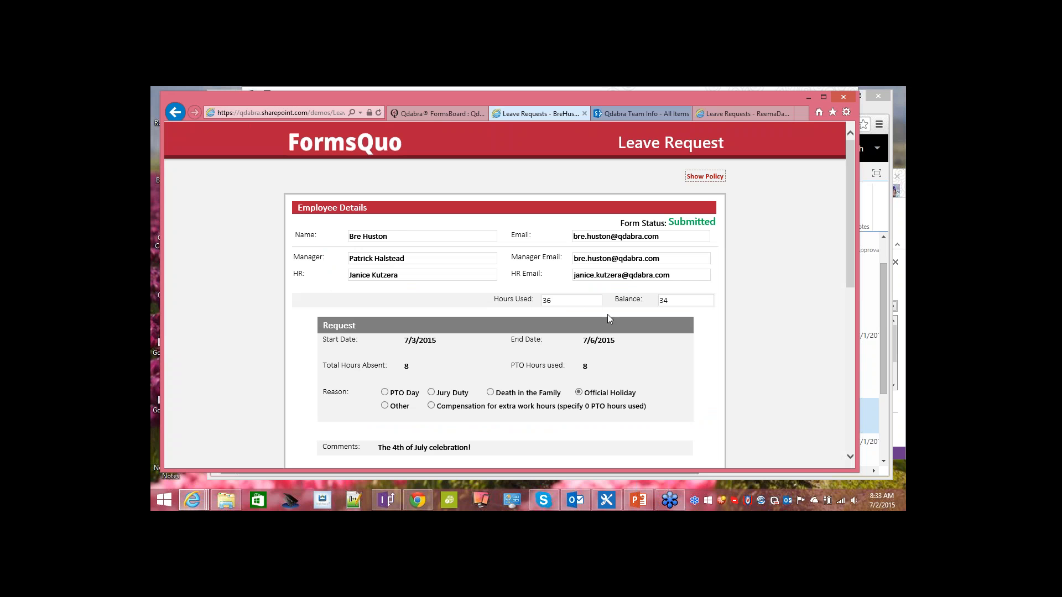
pyautogui.scroll(-10, 535, 344)
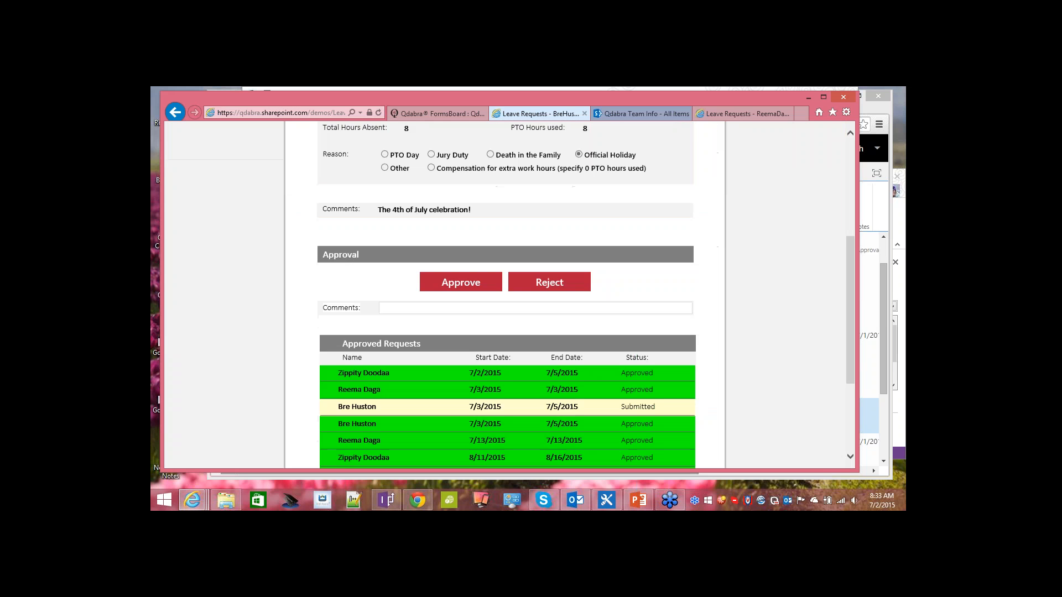
pyautogui.press('F5')
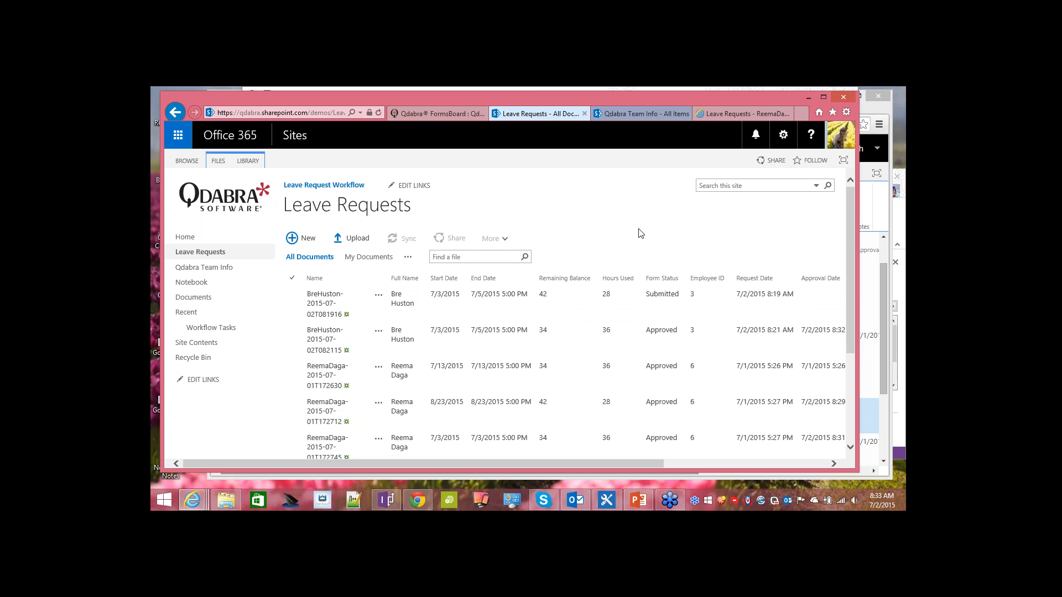
pyautogui.scroll(-3, 650, 228)
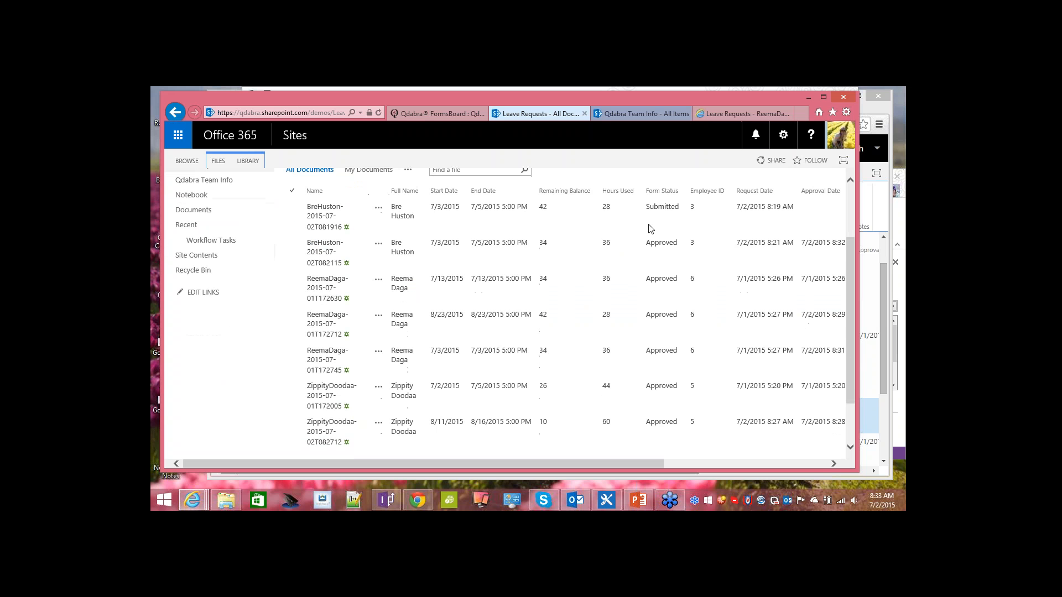
pyautogui.scroll(3, 651, 228)
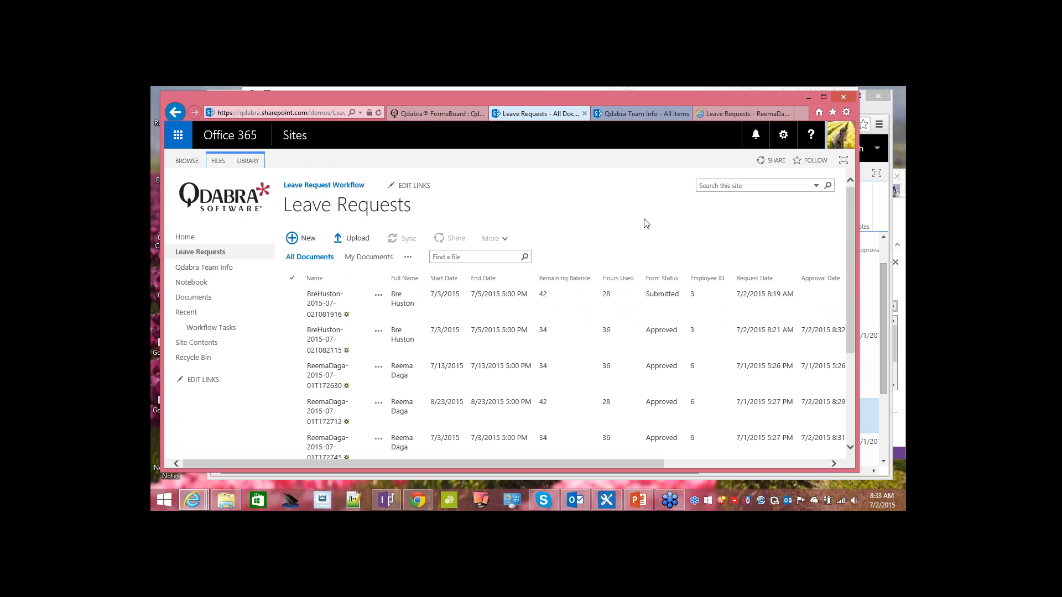
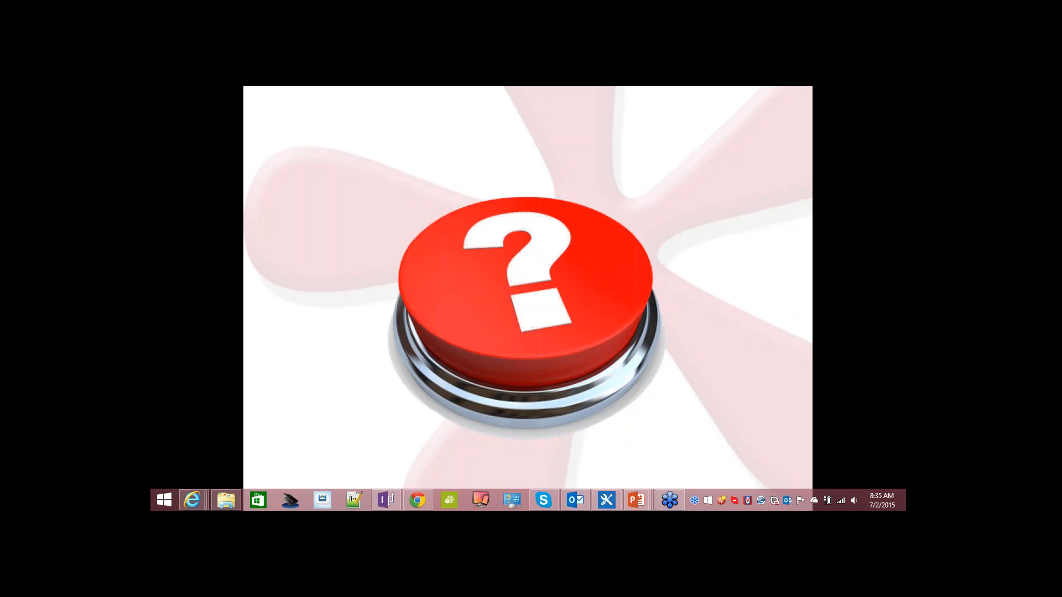
# - Switch to InfoPath with the Leave Request-Webinar form template and enlarge its window so more of the form fits
pyautogui.click(392, 492)
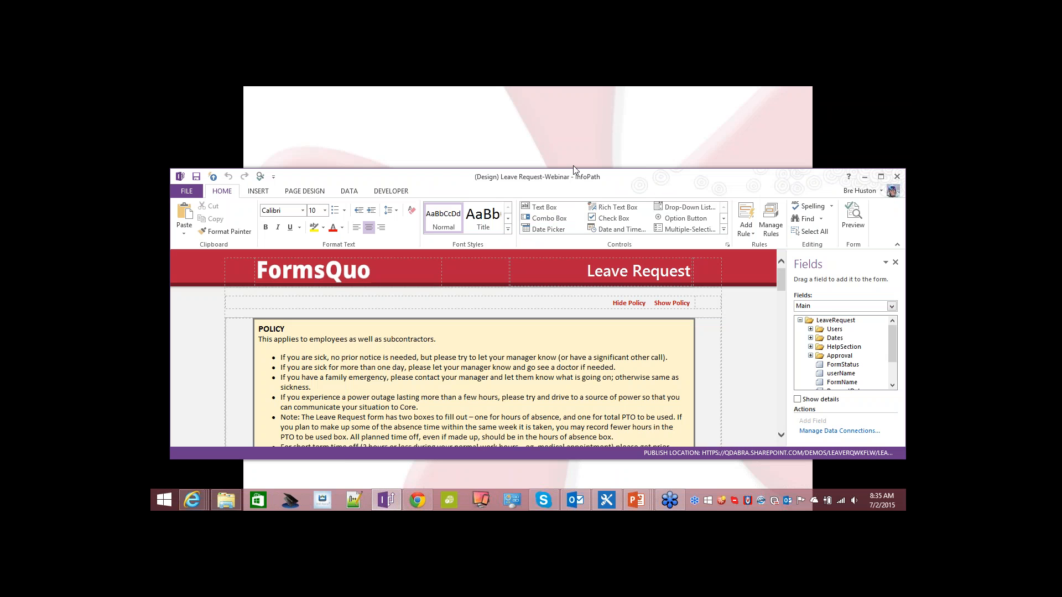
pyautogui.moveTo(572, 170); pyautogui.dragTo(564, 112)
pyautogui.moveTo(530, 398); pyautogui.dragTo(530, 479)
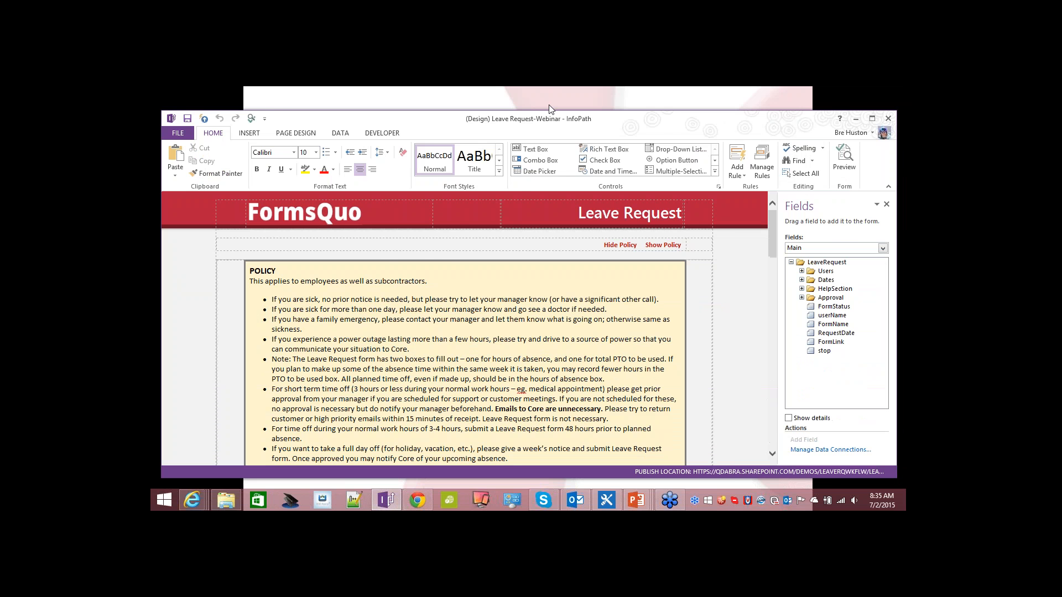
pyautogui.moveTo(551, 114); pyautogui.dragTo(575, 113)
# - Start publishing the form template to SharePoint Server as an update of the Leave Requests form library, up to the column list
pyautogui.click(210, 133)
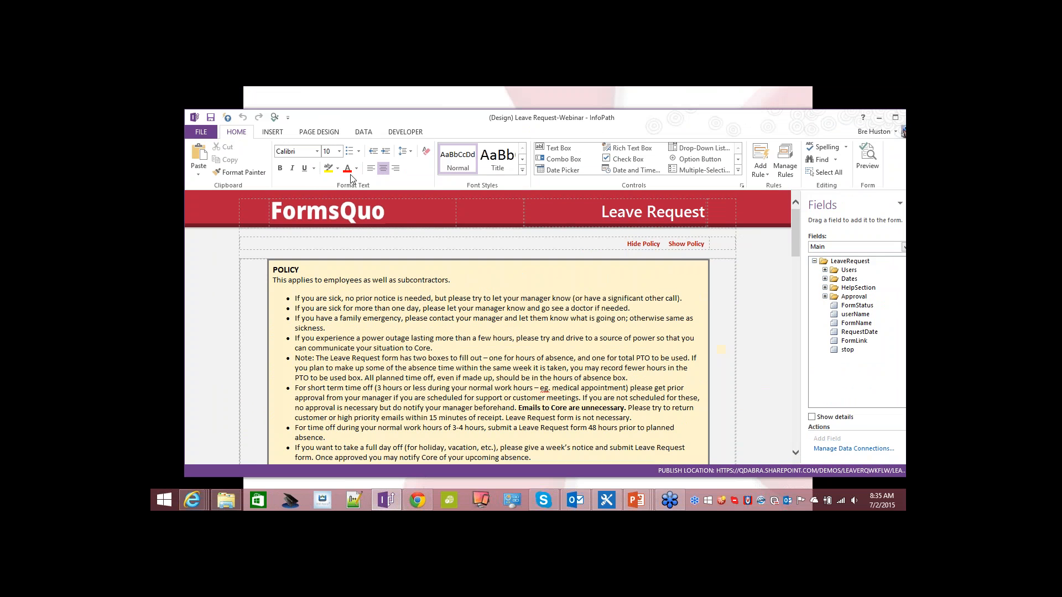
pyautogui.click(210, 306)
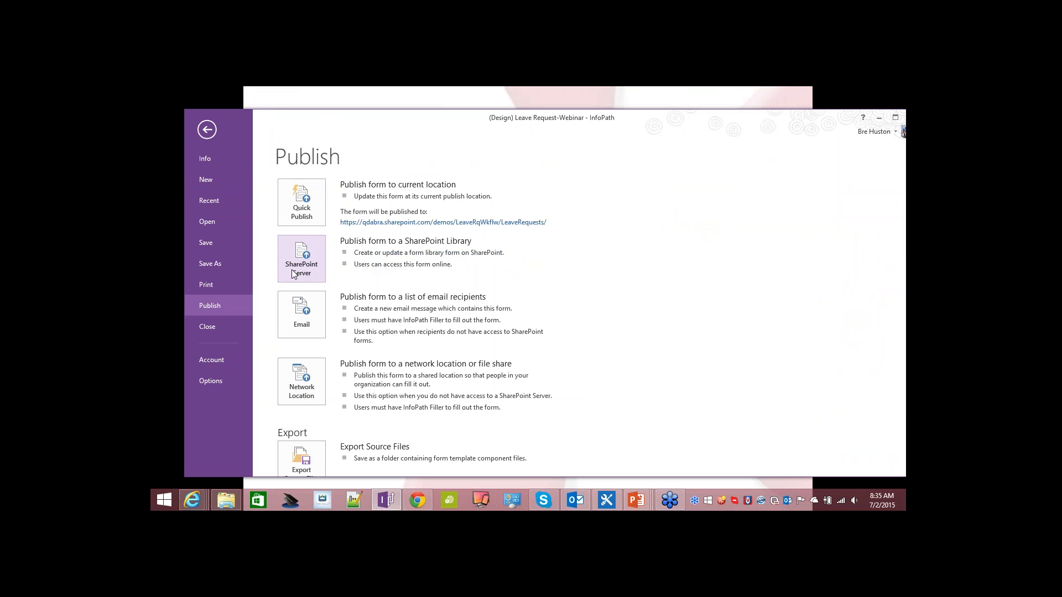
pyautogui.click(291, 270)
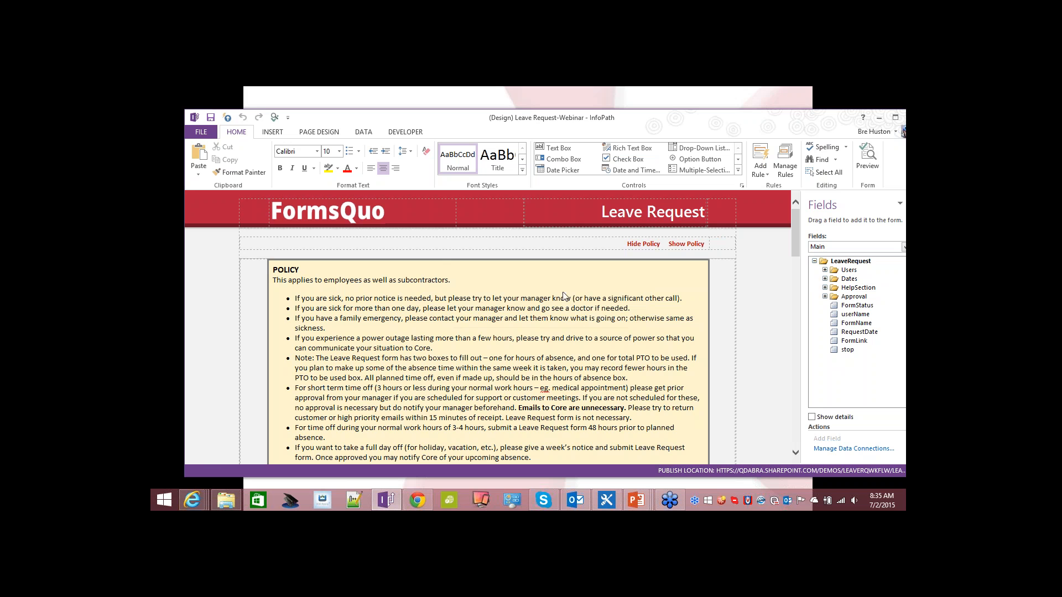
pyautogui.click(646, 407)
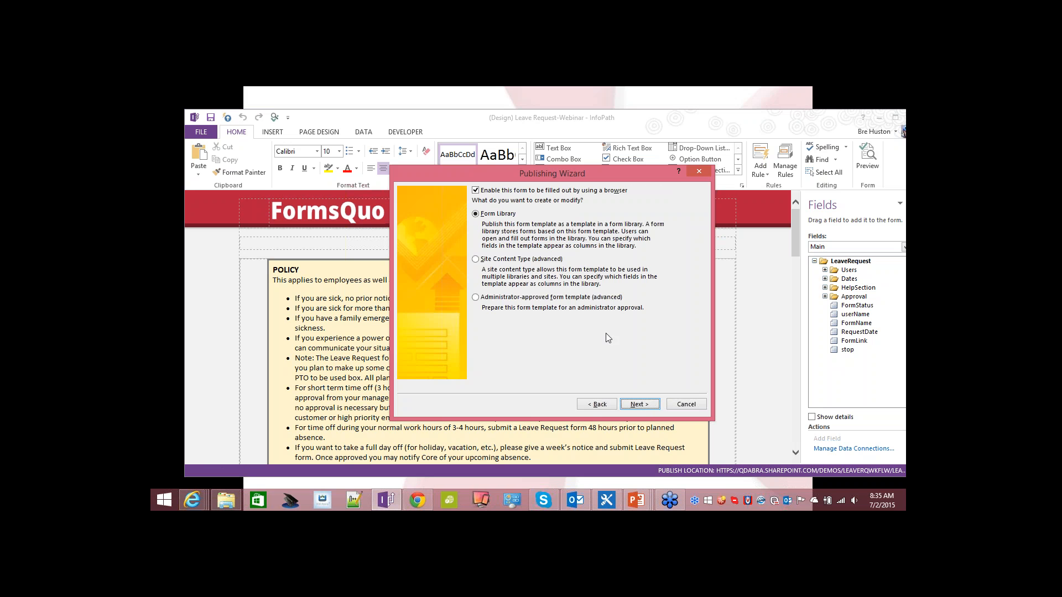
pyautogui.click(636, 404)
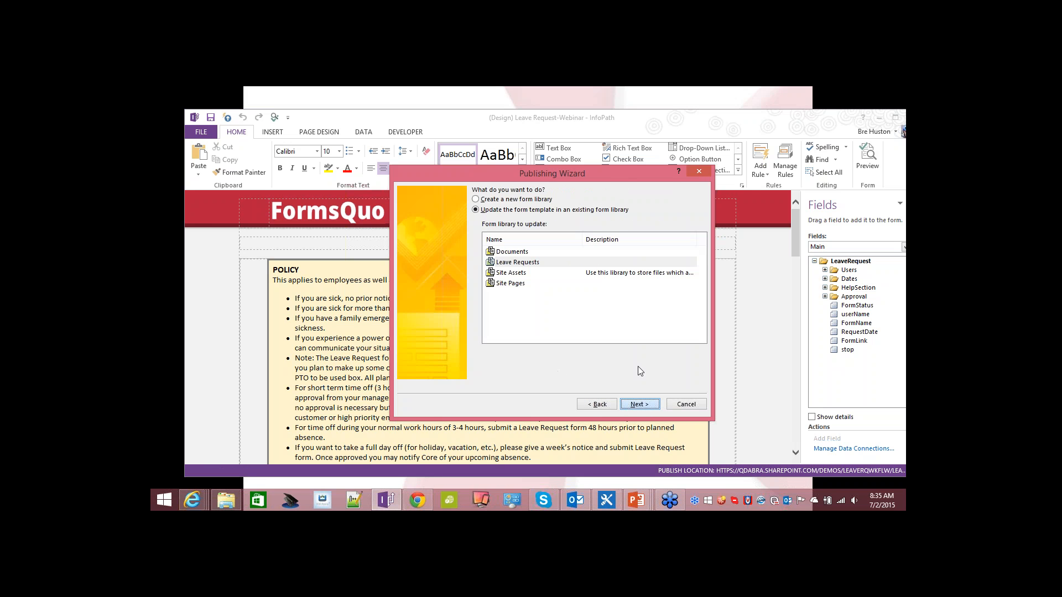
pyautogui.click(640, 404)
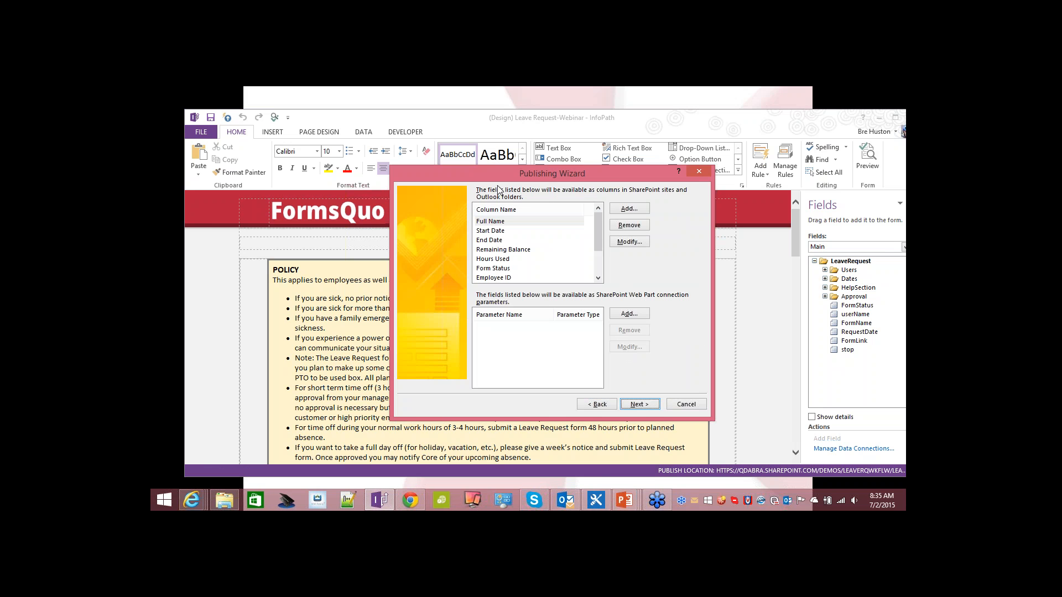
# - Try adding the employee's JobType field as a column from Core Task and Issue Columns, view the available column names, and cancel publishing
pyautogui.moveTo(599, 230); pyautogui.dragTo(619, 213)
pyautogui.click(623, 210)
pyautogui.click(455, 238)
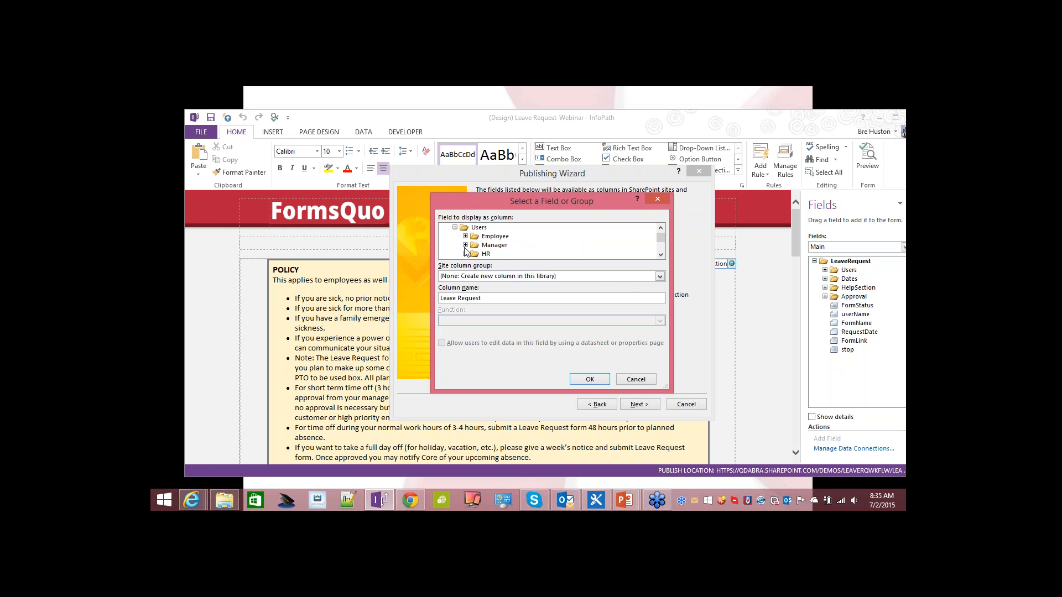
pyautogui.click(465, 237)
pyautogui.click(513, 254)
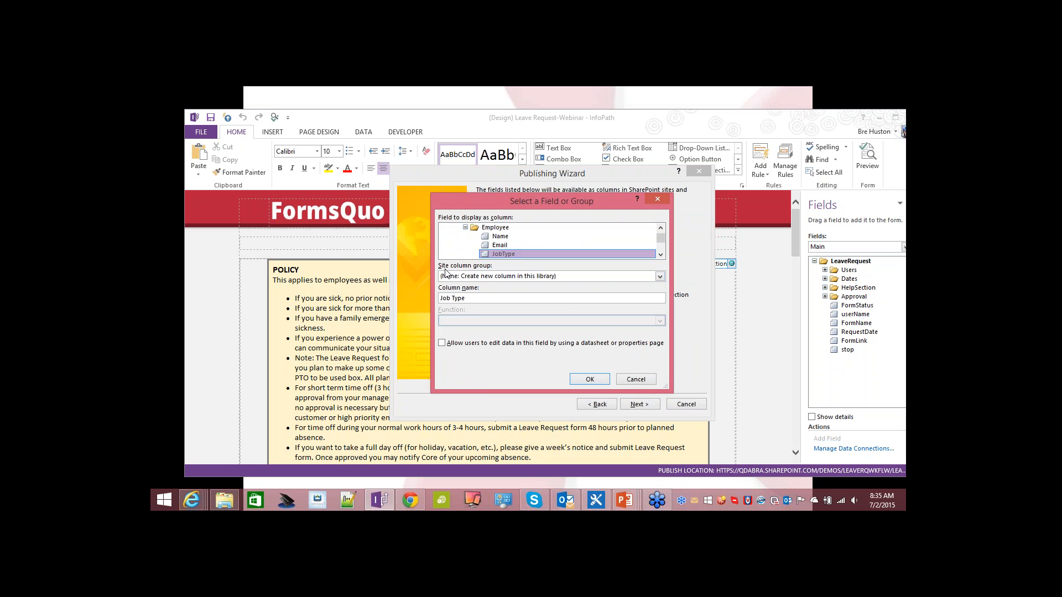
pyautogui.click(539, 282)
pyautogui.scroll(-2, 508, 324)
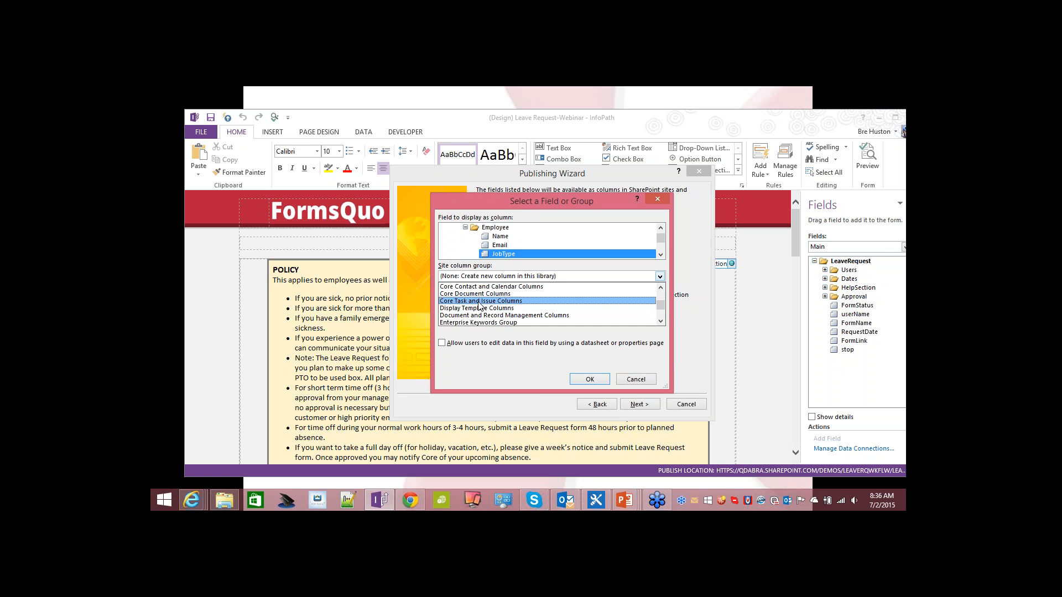
pyautogui.click(479, 302)
pyautogui.click(478, 298)
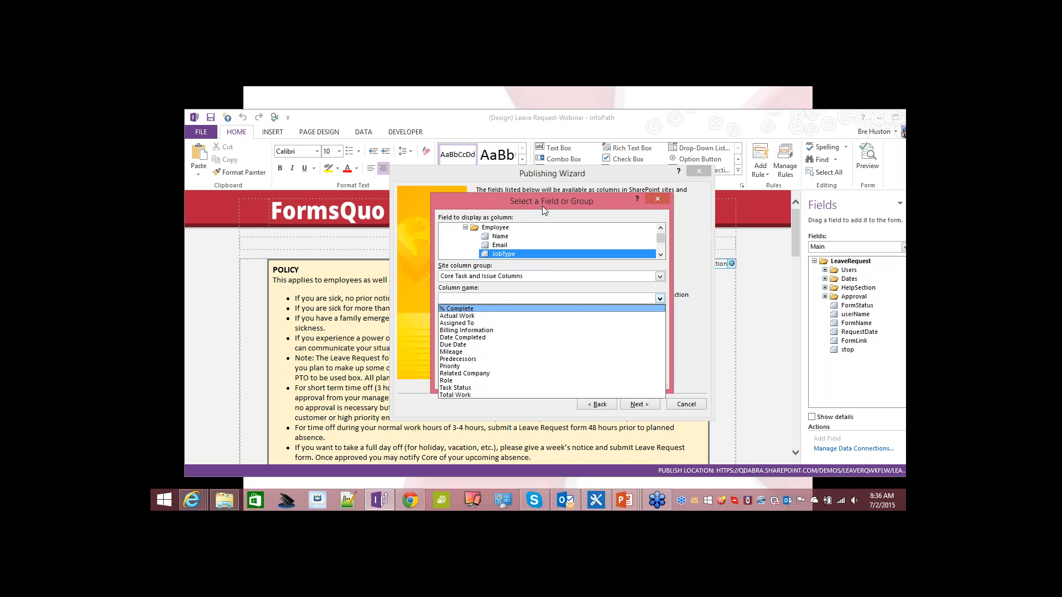
pyautogui.click(617, 229)
pyautogui.click(636, 379)
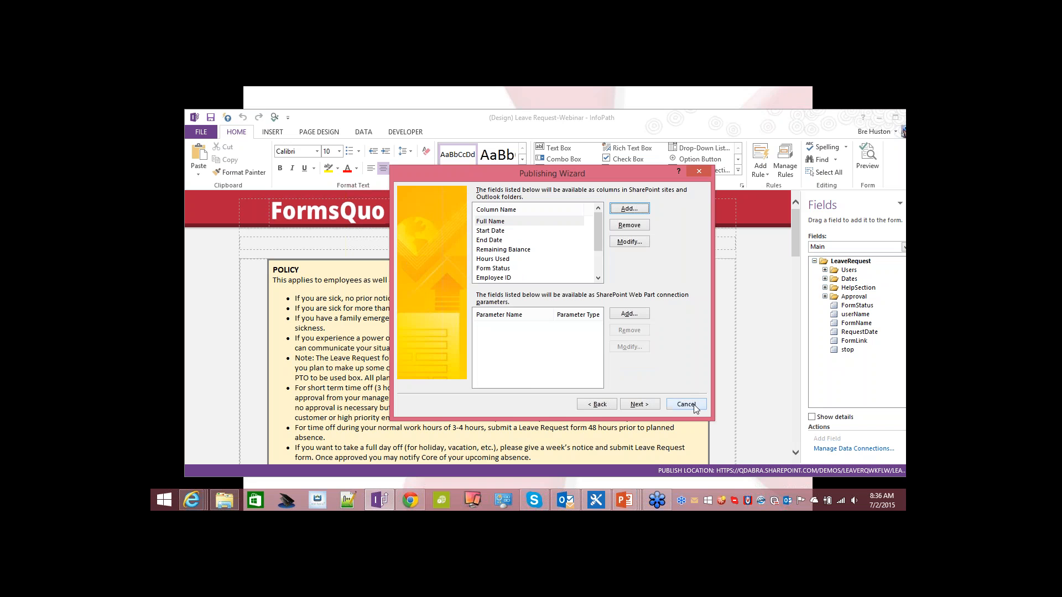
pyautogui.click(686, 404)
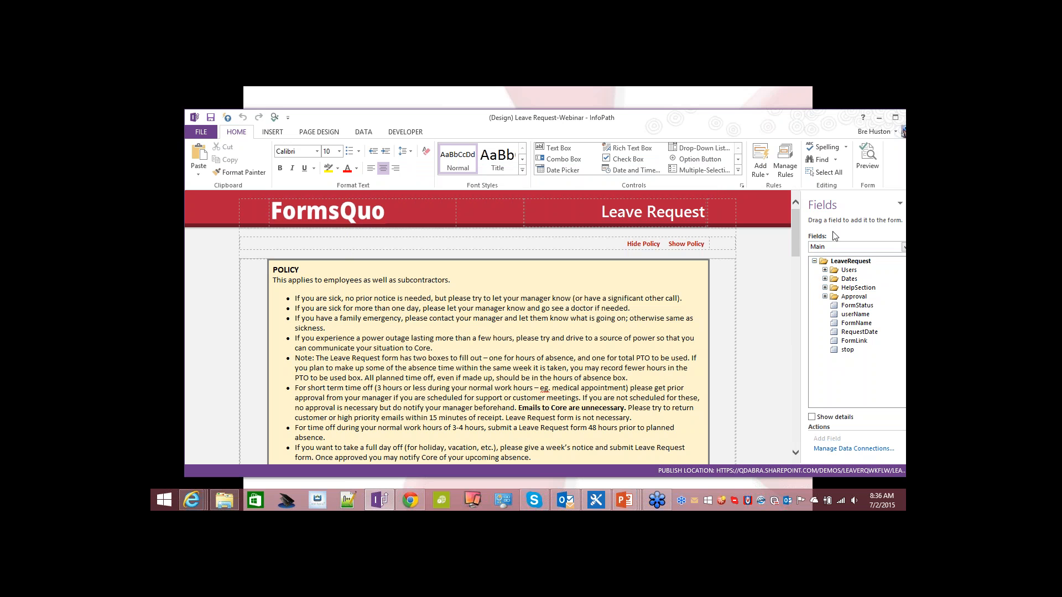
# - Show the rules on the finishedLoading field of the QdabraRules secondary data source and inspect the Trigger approval rule
pyautogui.click(792, 173)
pyautogui.click(729, 246)
pyautogui.click(724, 271)
pyautogui.click(721, 280)
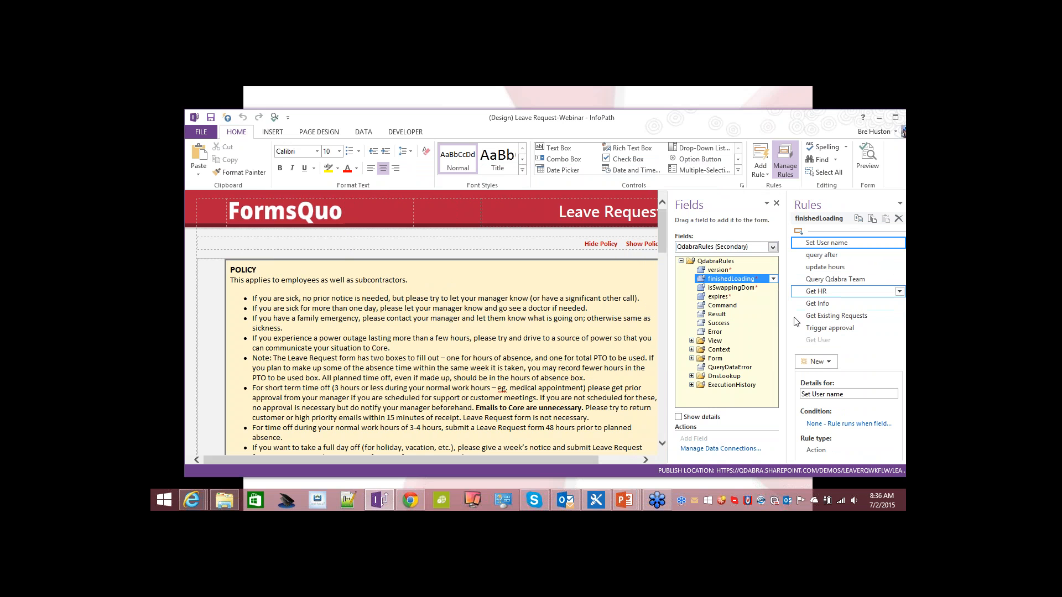
pyautogui.click(819, 329)
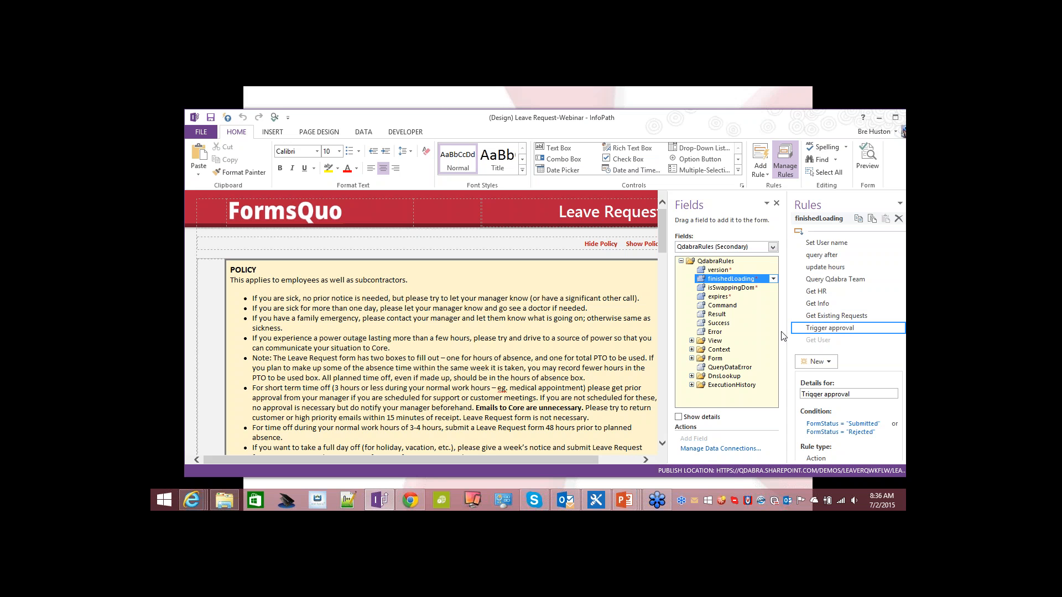
# - Examine the fields under Values in the FormLogic secondary data source and the Trigger approval rule's conditions and actions
pyautogui.click(748, 252)
pyautogui.click(711, 296)
pyautogui.click(691, 270)
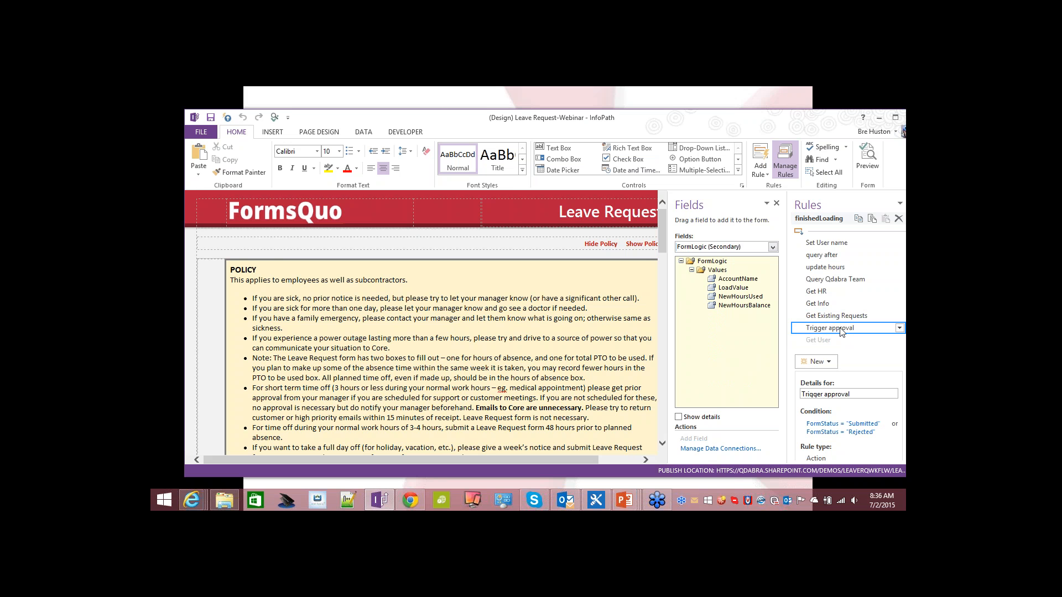
pyautogui.moveTo(706, 119); pyautogui.dragTo(671, 110)
pyautogui.scroll(-3, 808, 332)
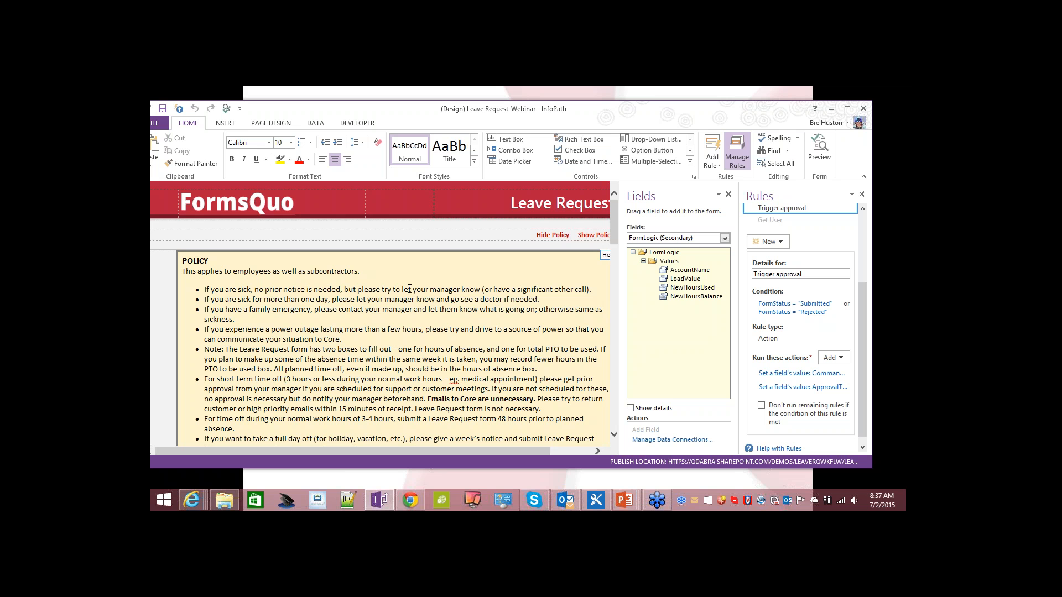
# - Examine the Update Hours and Submit To List rules on the form's Approve button, resizing the window to fit their details
pyautogui.moveTo(590, 114); pyautogui.dragTo(602, 107)
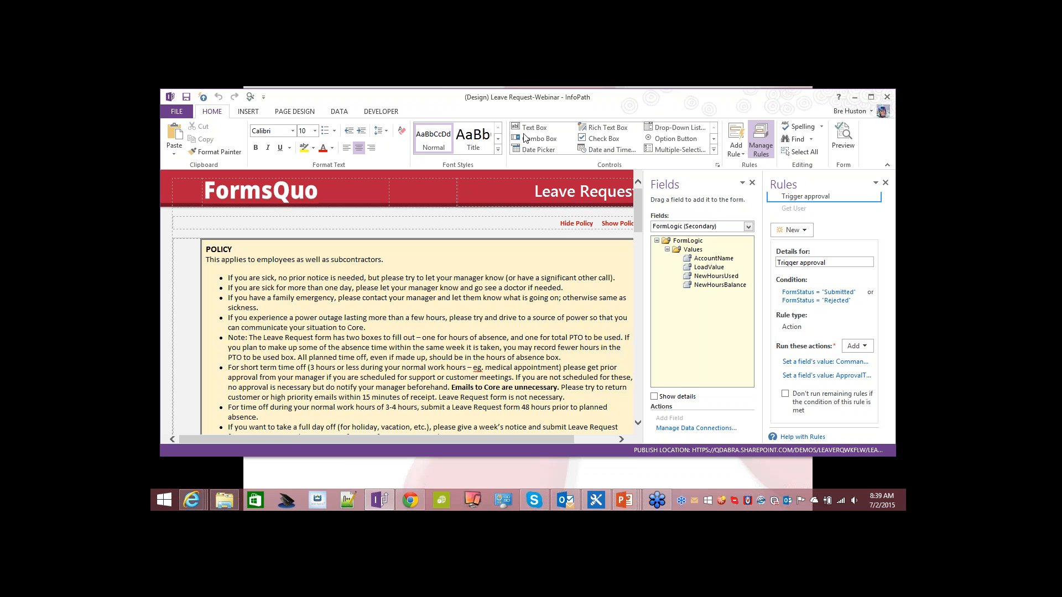
pyautogui.click(493, 258)
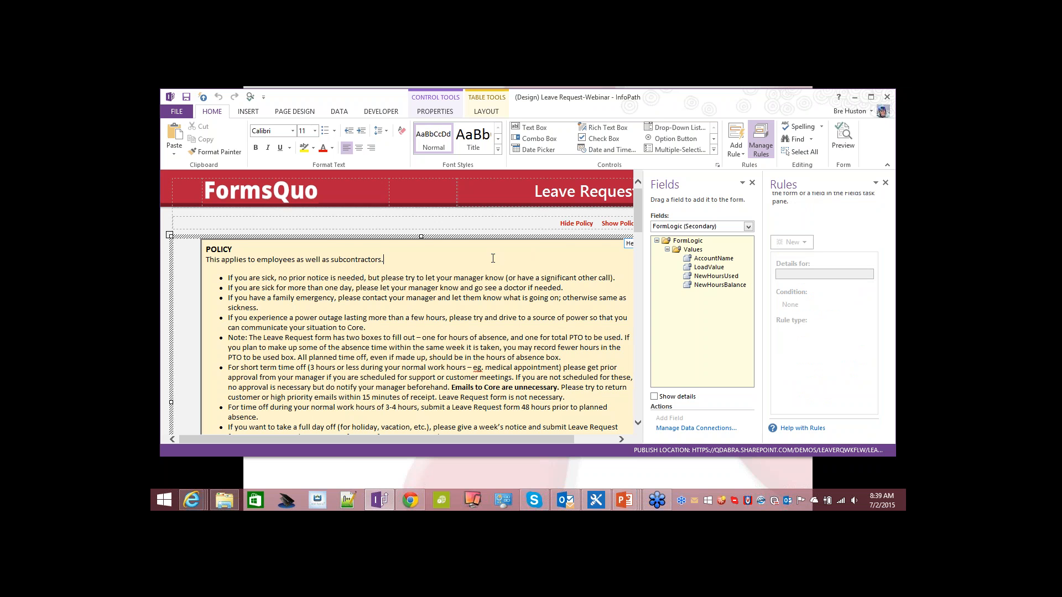
pyautogui.scroll(-10, 493, 259)
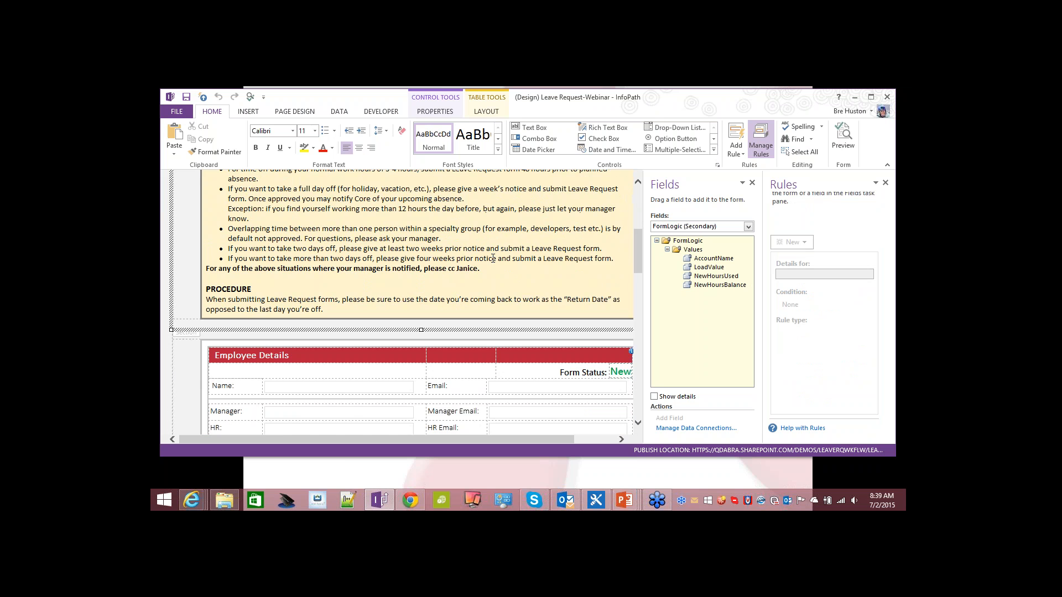
pyautogui.scroll(-10, 493, 258)
pyautogui.scroll(-5, 492, 258)
pyautogui.click(382, 304)
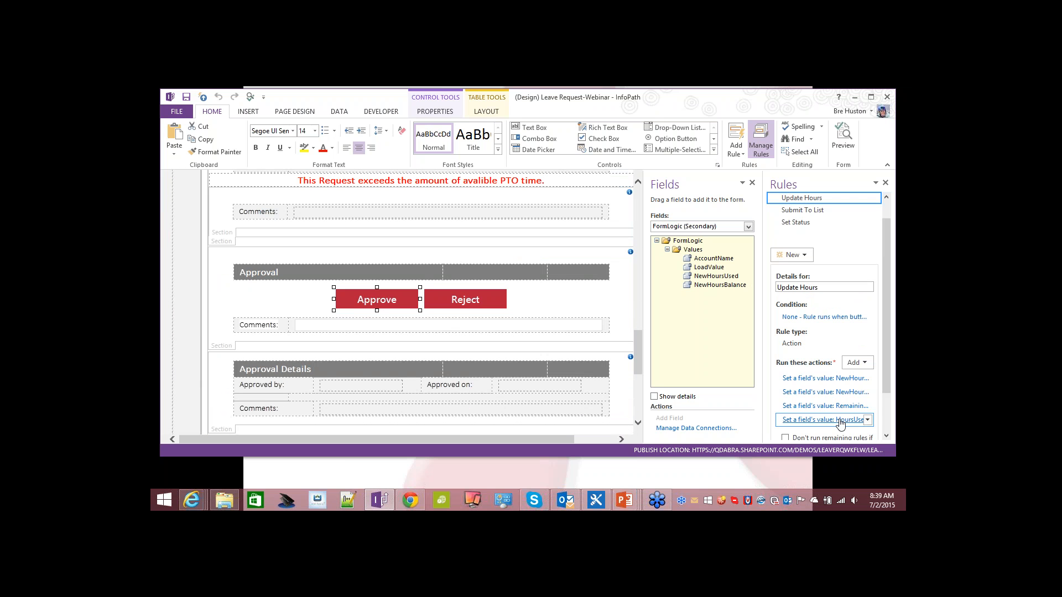
pyautogui.click(801, 210)
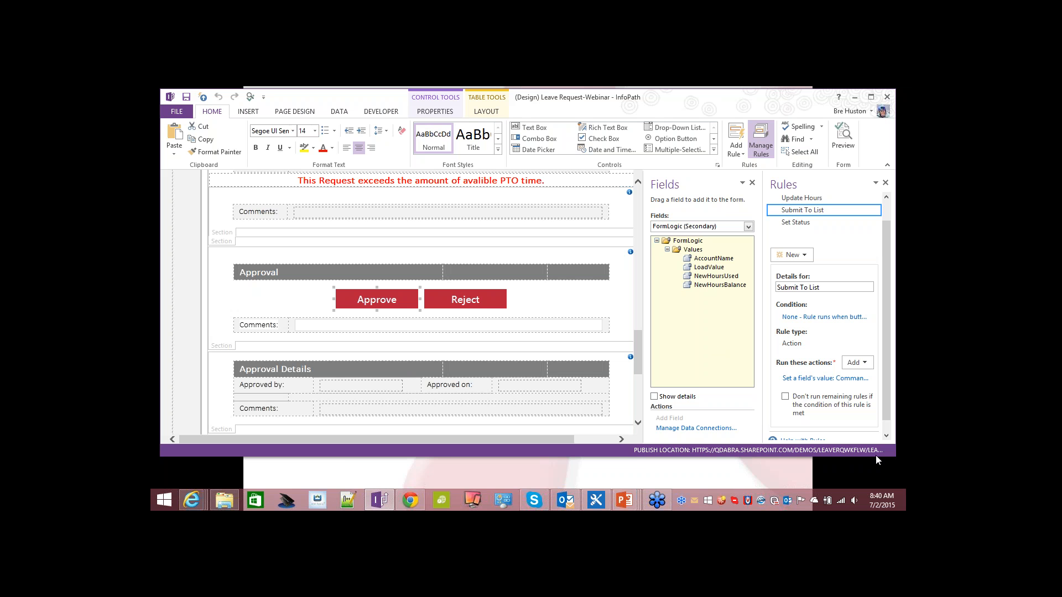
pyautogui.moveTo(886, 454); pyautogui.dragTo(863, 475)
pyautogui.moveTo(615, 101); pyautogui.dragTo(622, 104)
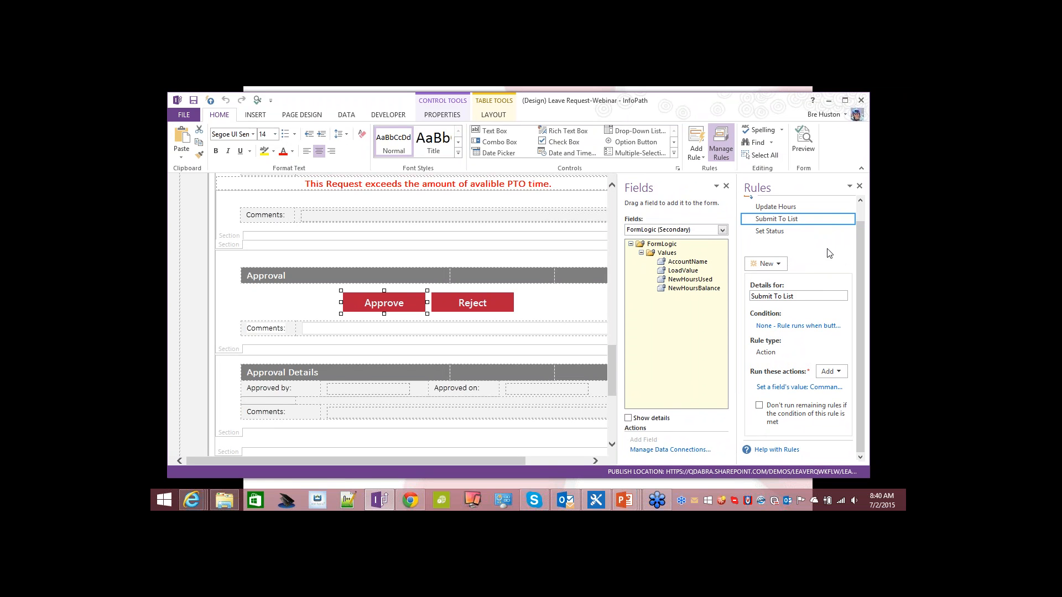
pyautogui.click(899, 110)
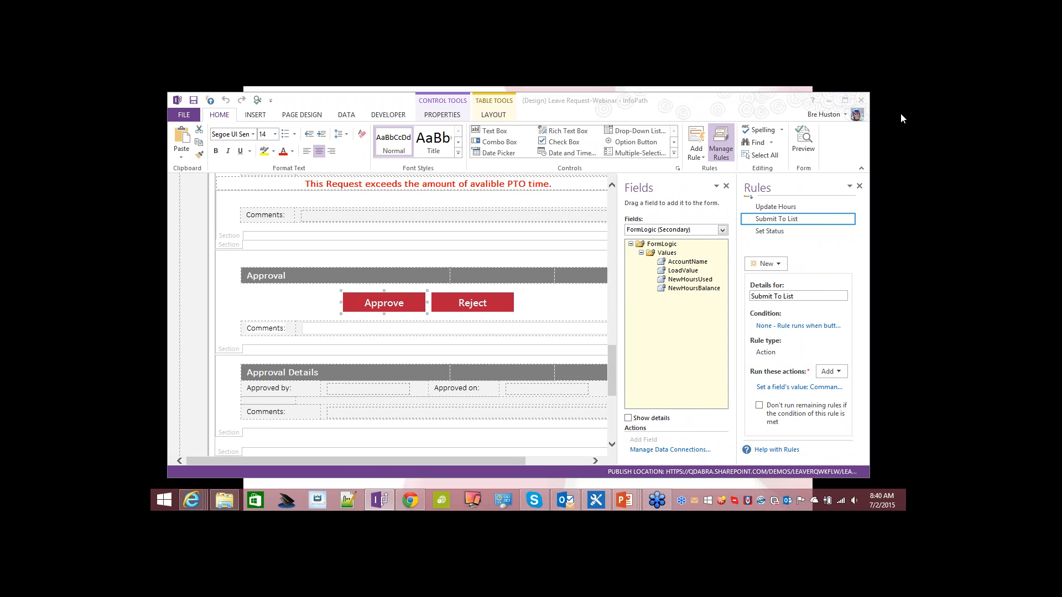